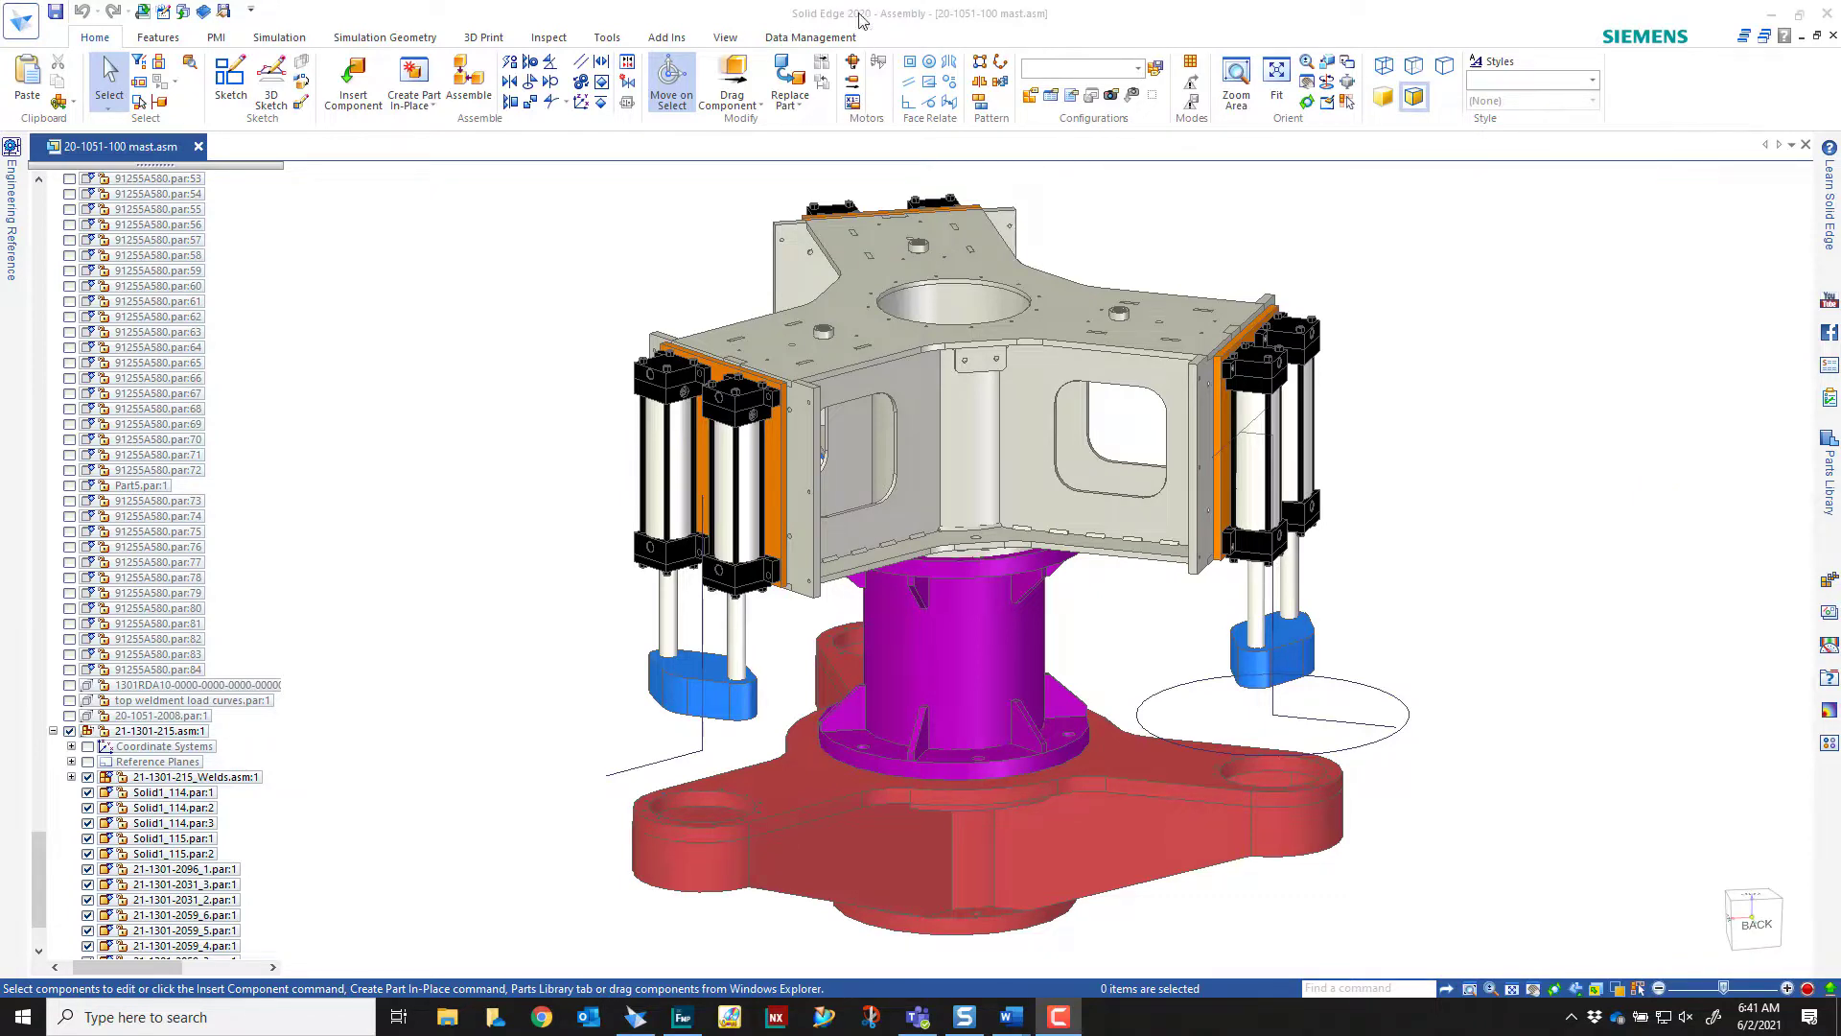
Apply the FEM Rev A configuration to the mast assembly
left_click(1139, 68)
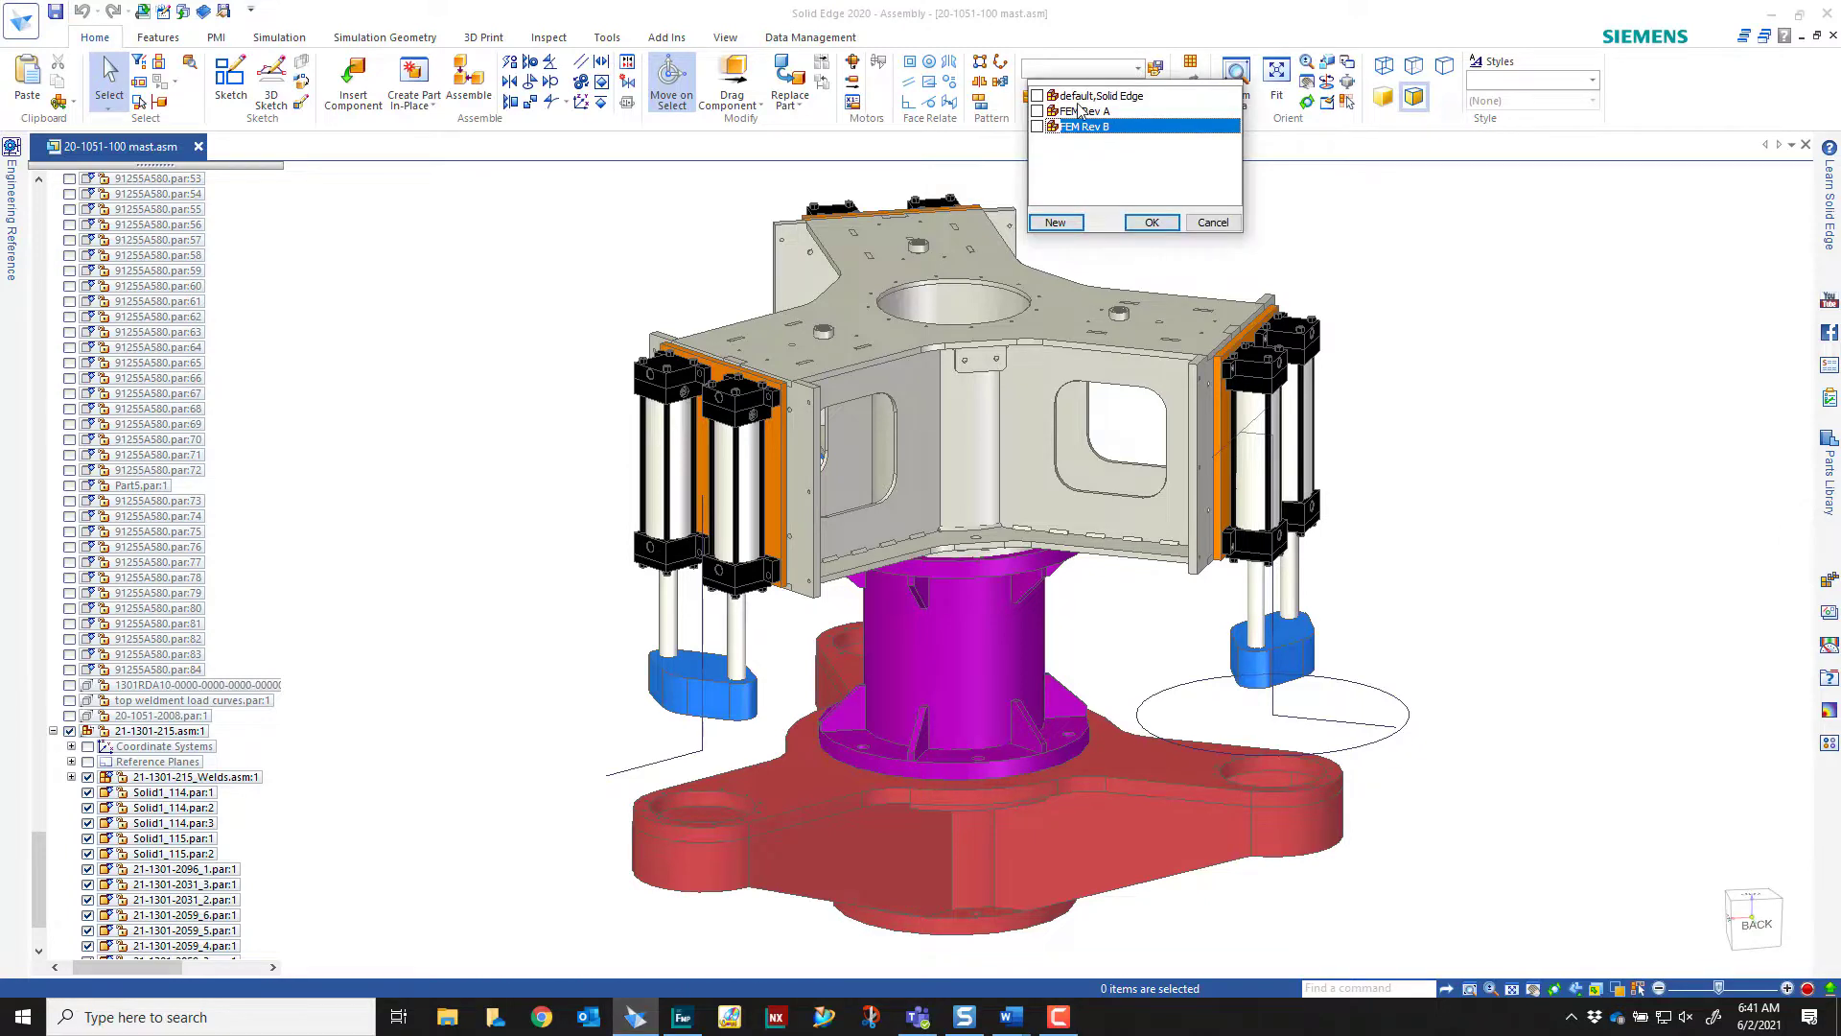
left_click(1080, 110)
left_click(1050, 96)
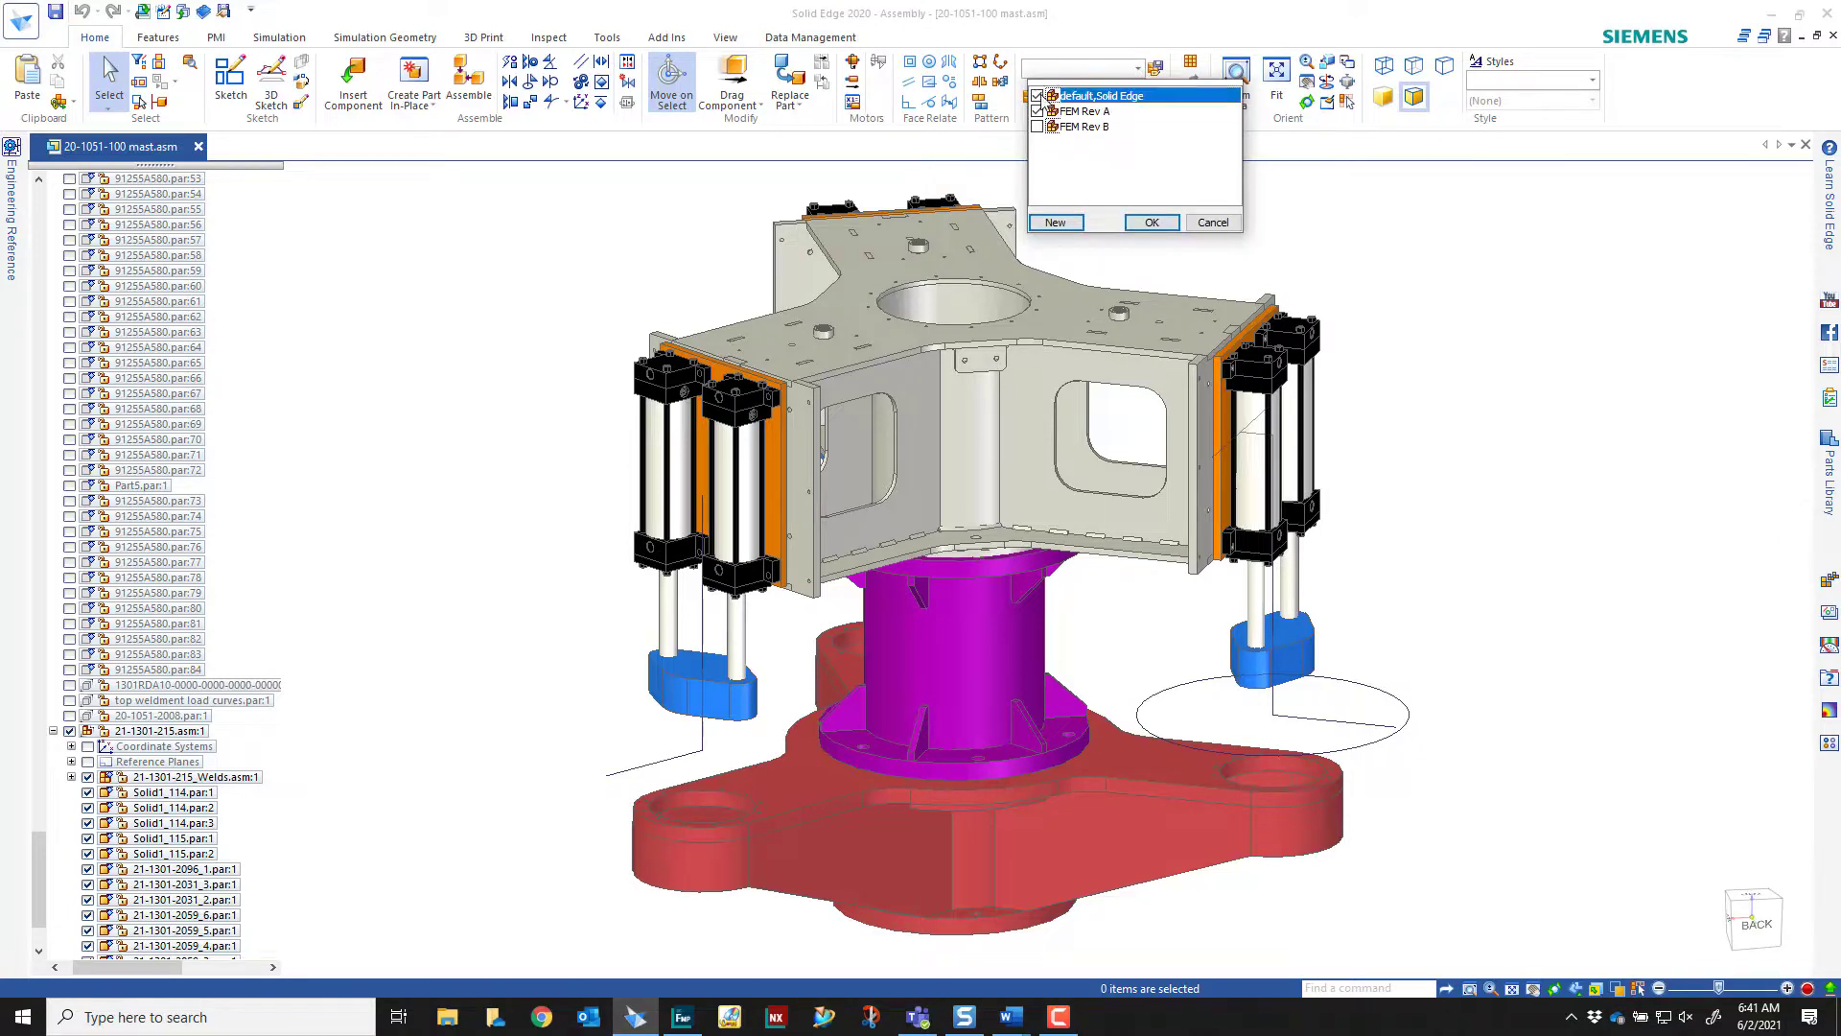
left_click(1150, 223)
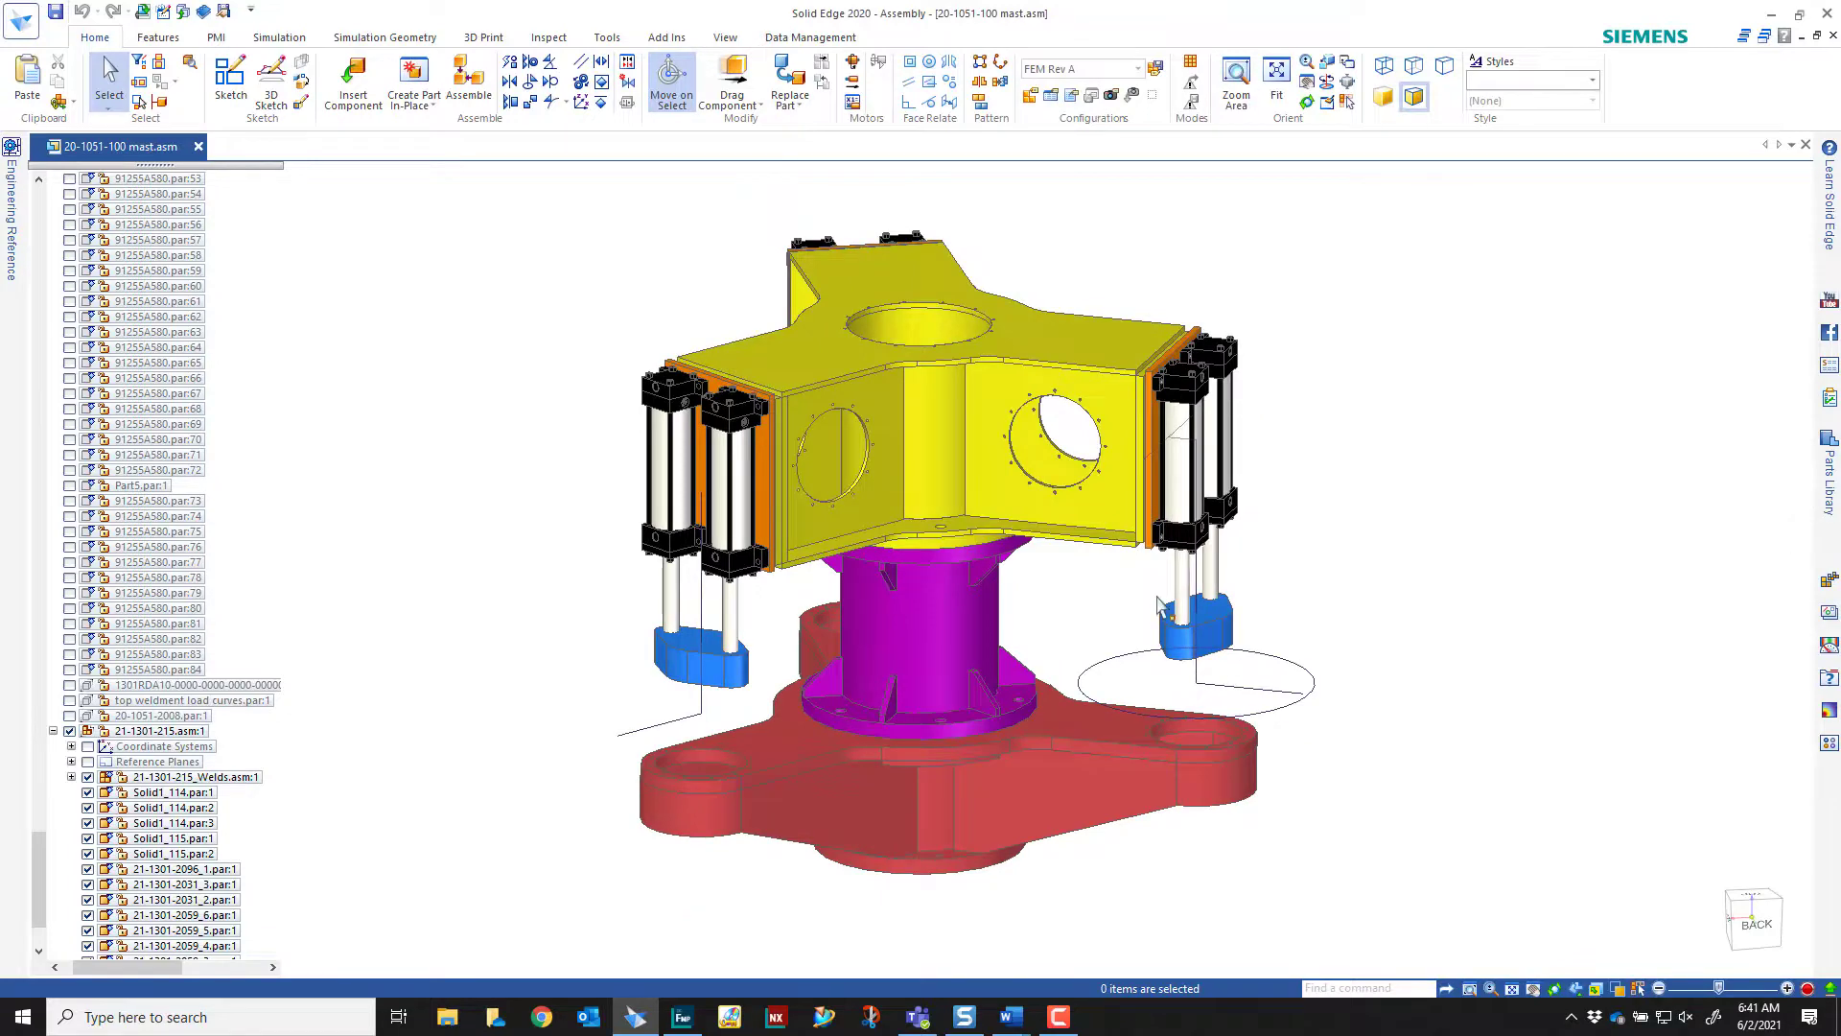
scroll(948, 449, "up", 1)
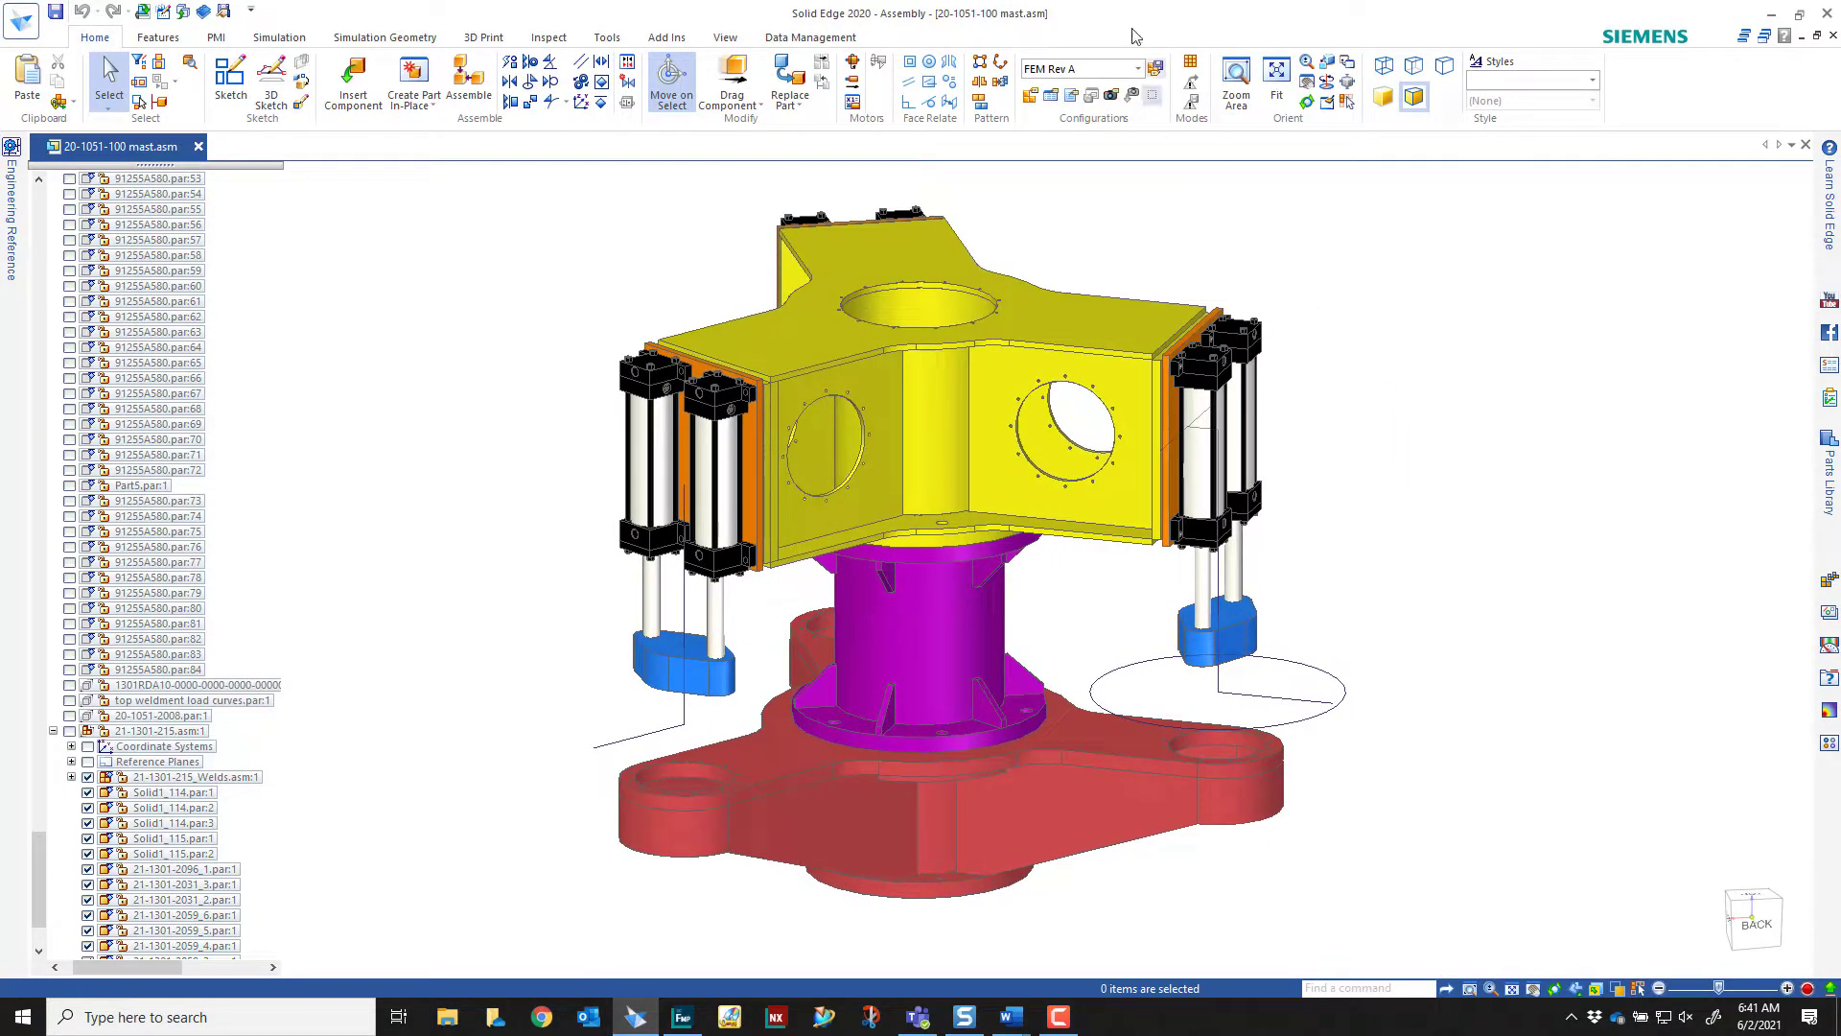
Change the mast assembly's configuration to FEM Rev B and look over its frame
left_click(1155, 68)
left_click(1084, 126)
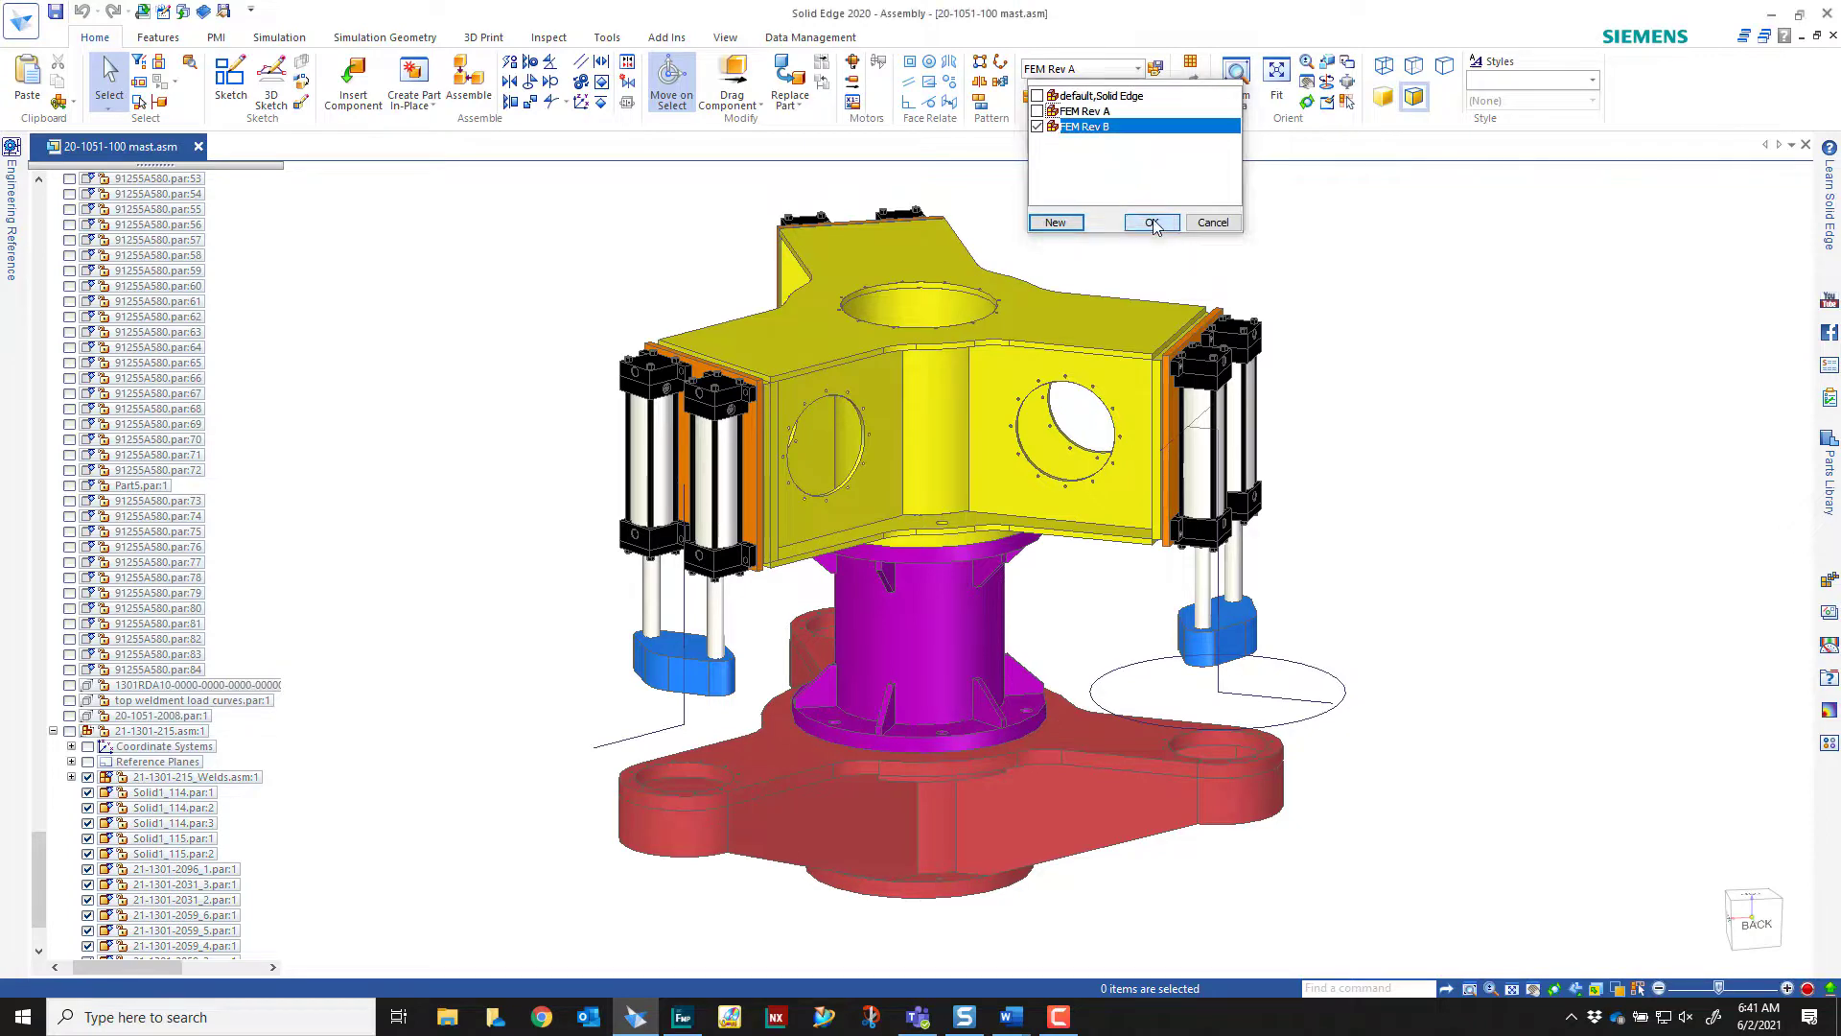
left_click(1153, 223)
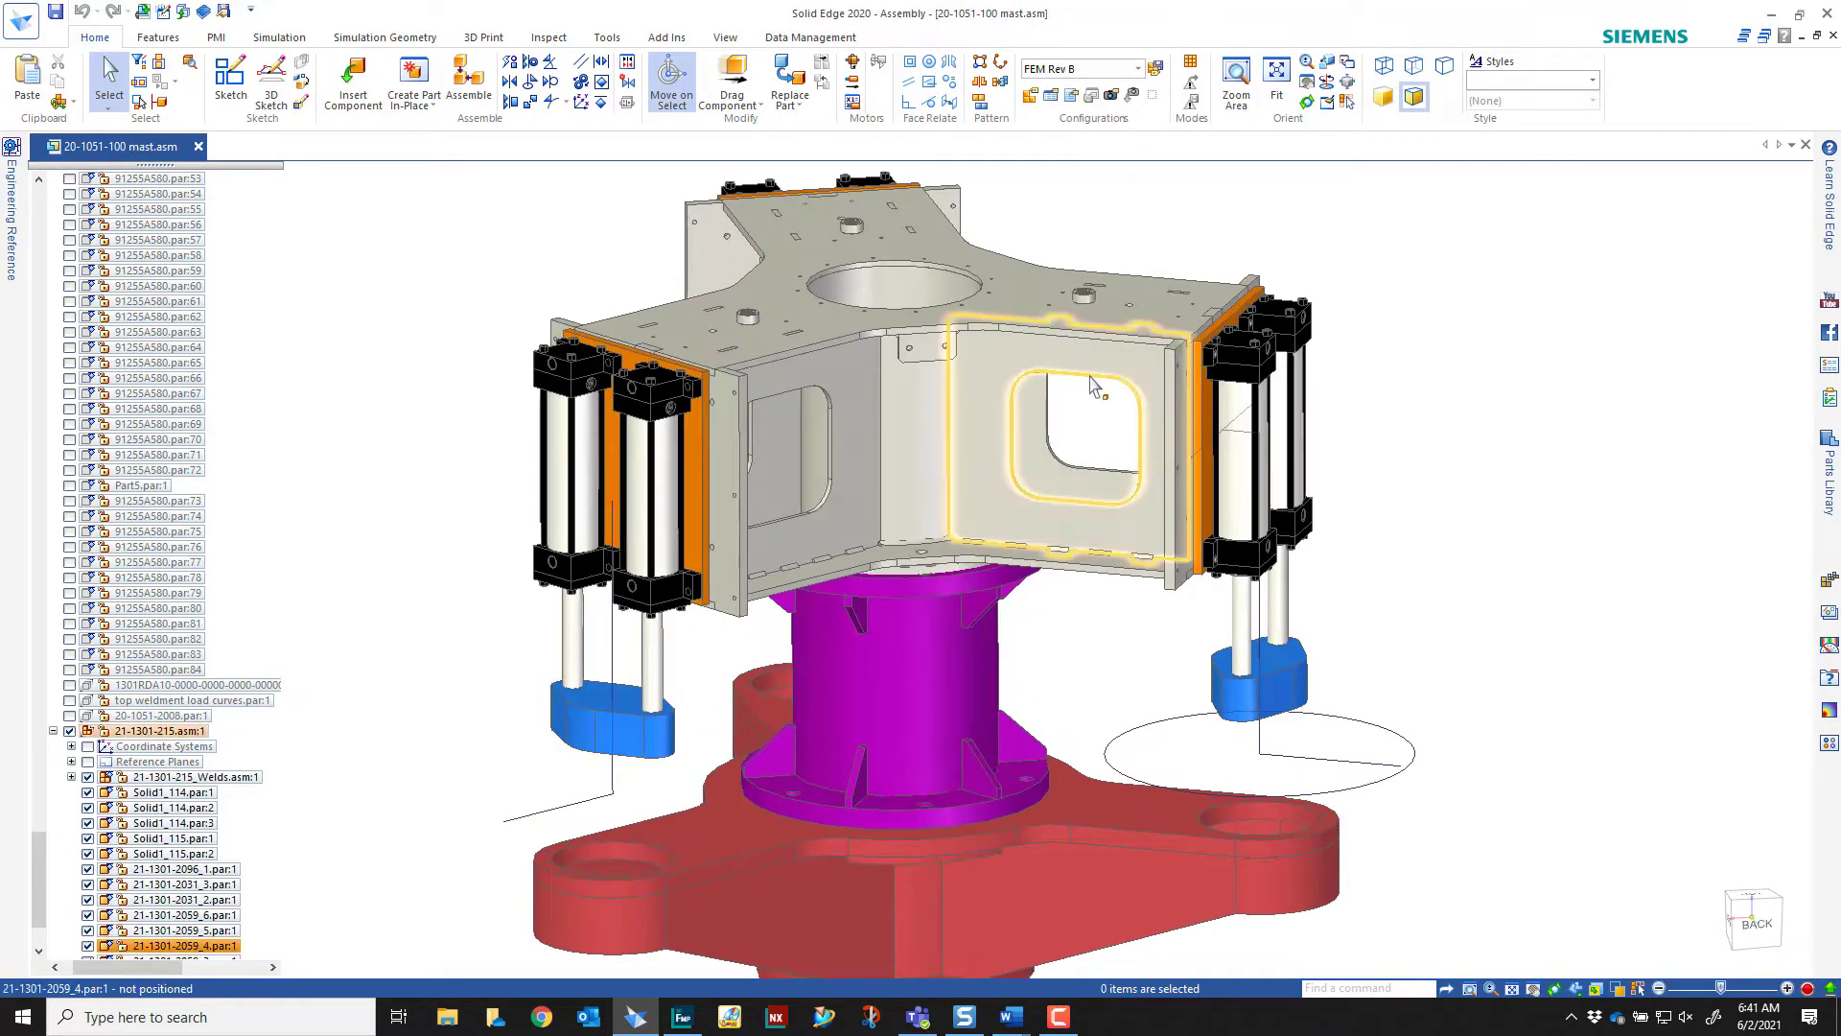
scroll(1154, 312, "up", 4)
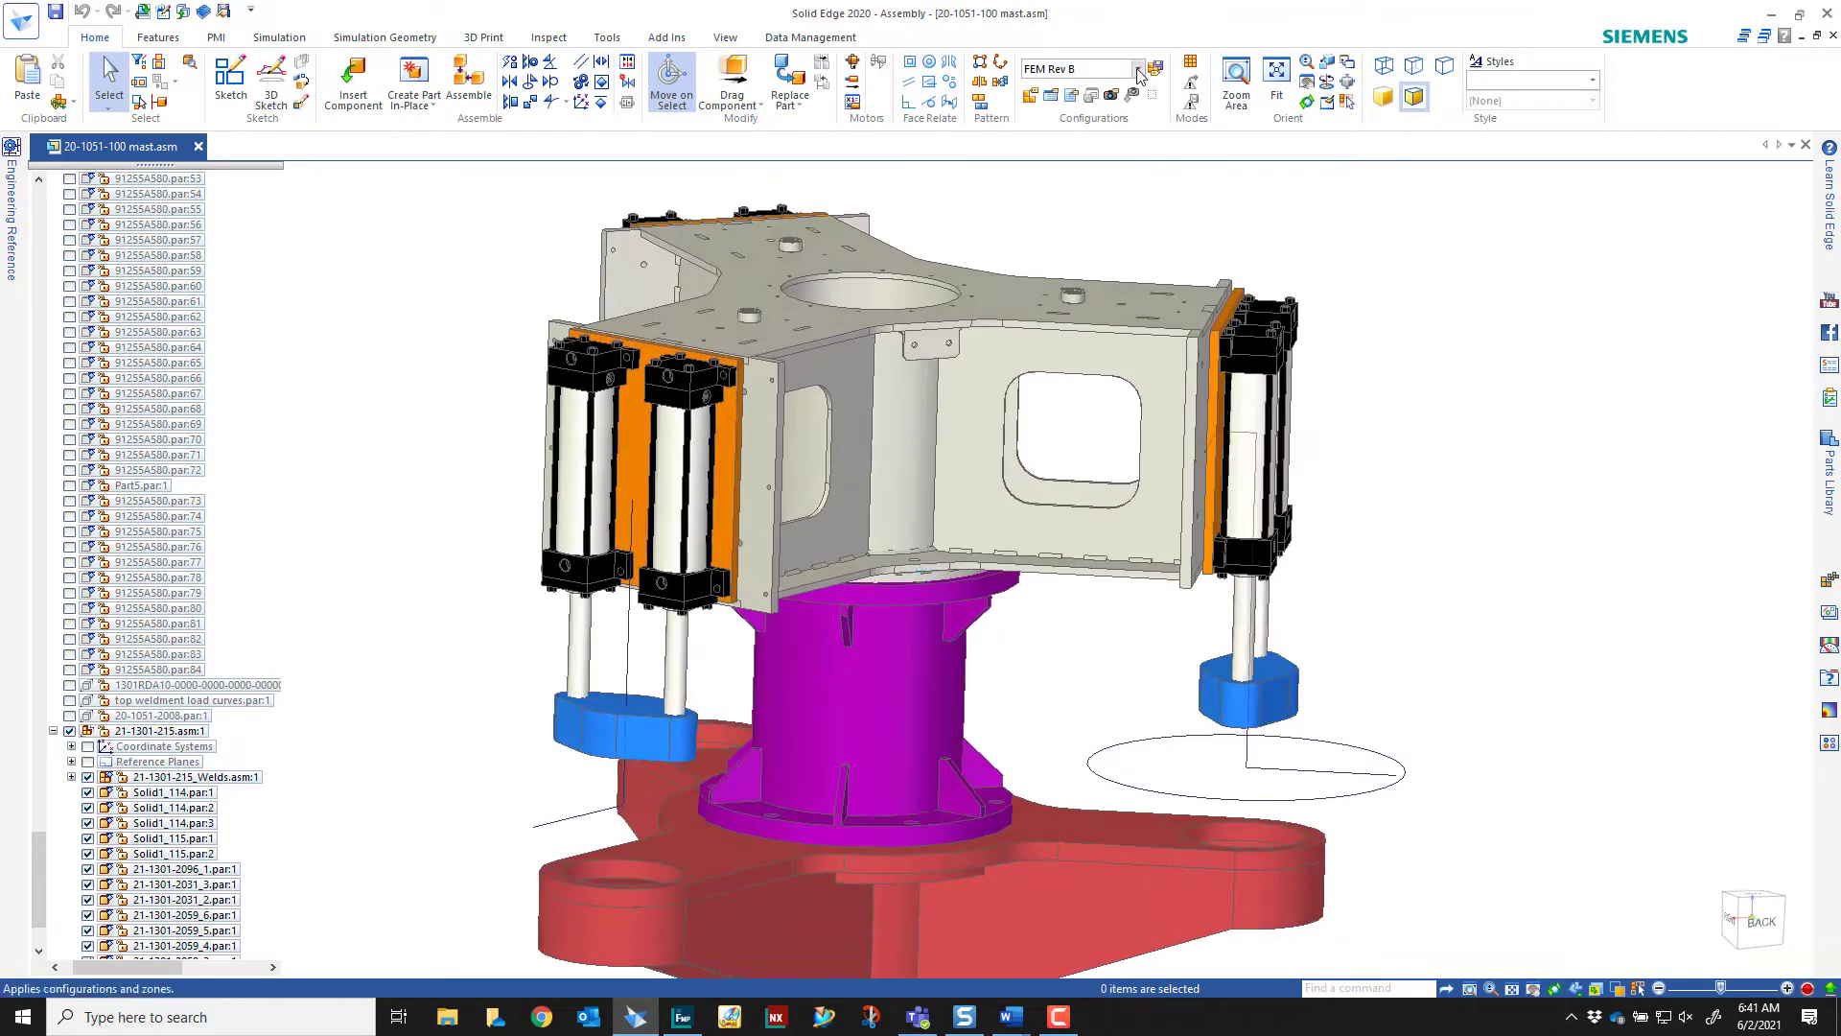
Set the mast assembly back to the FEM Rev A configuration
left_click(1155, 68)
left_click(1084, 111)
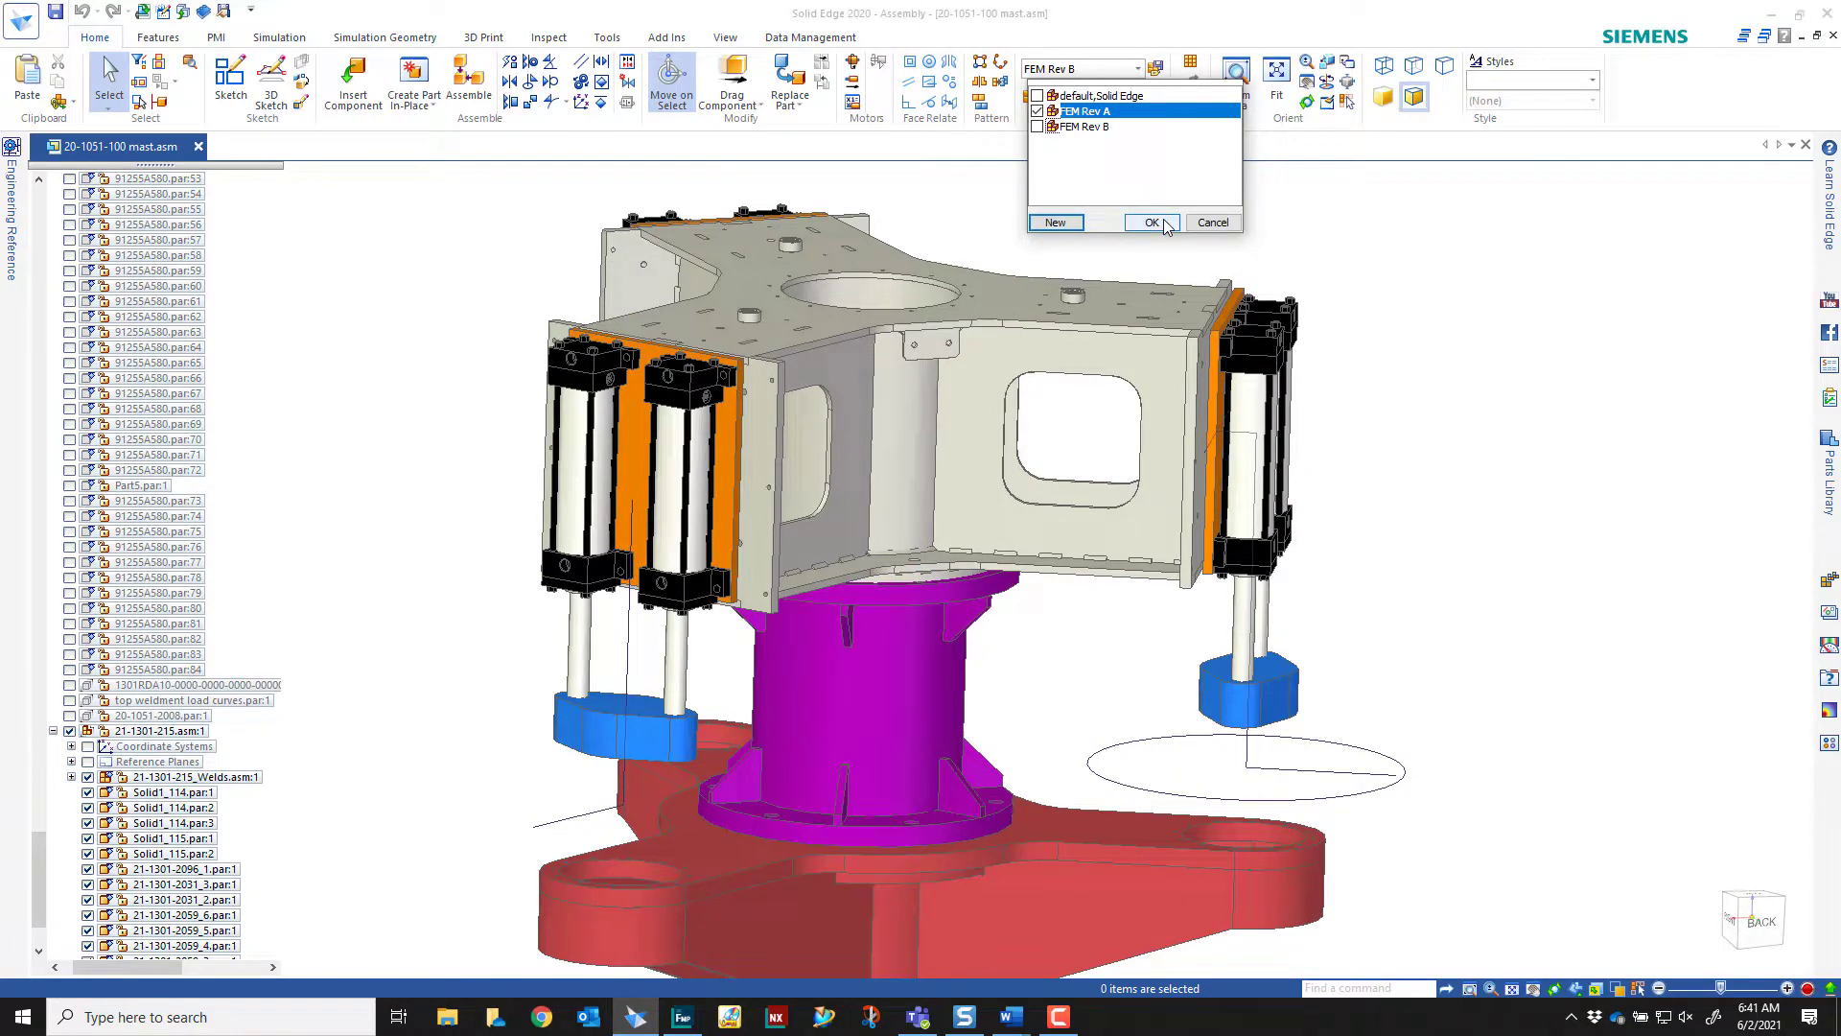
left_click(1166, 225)
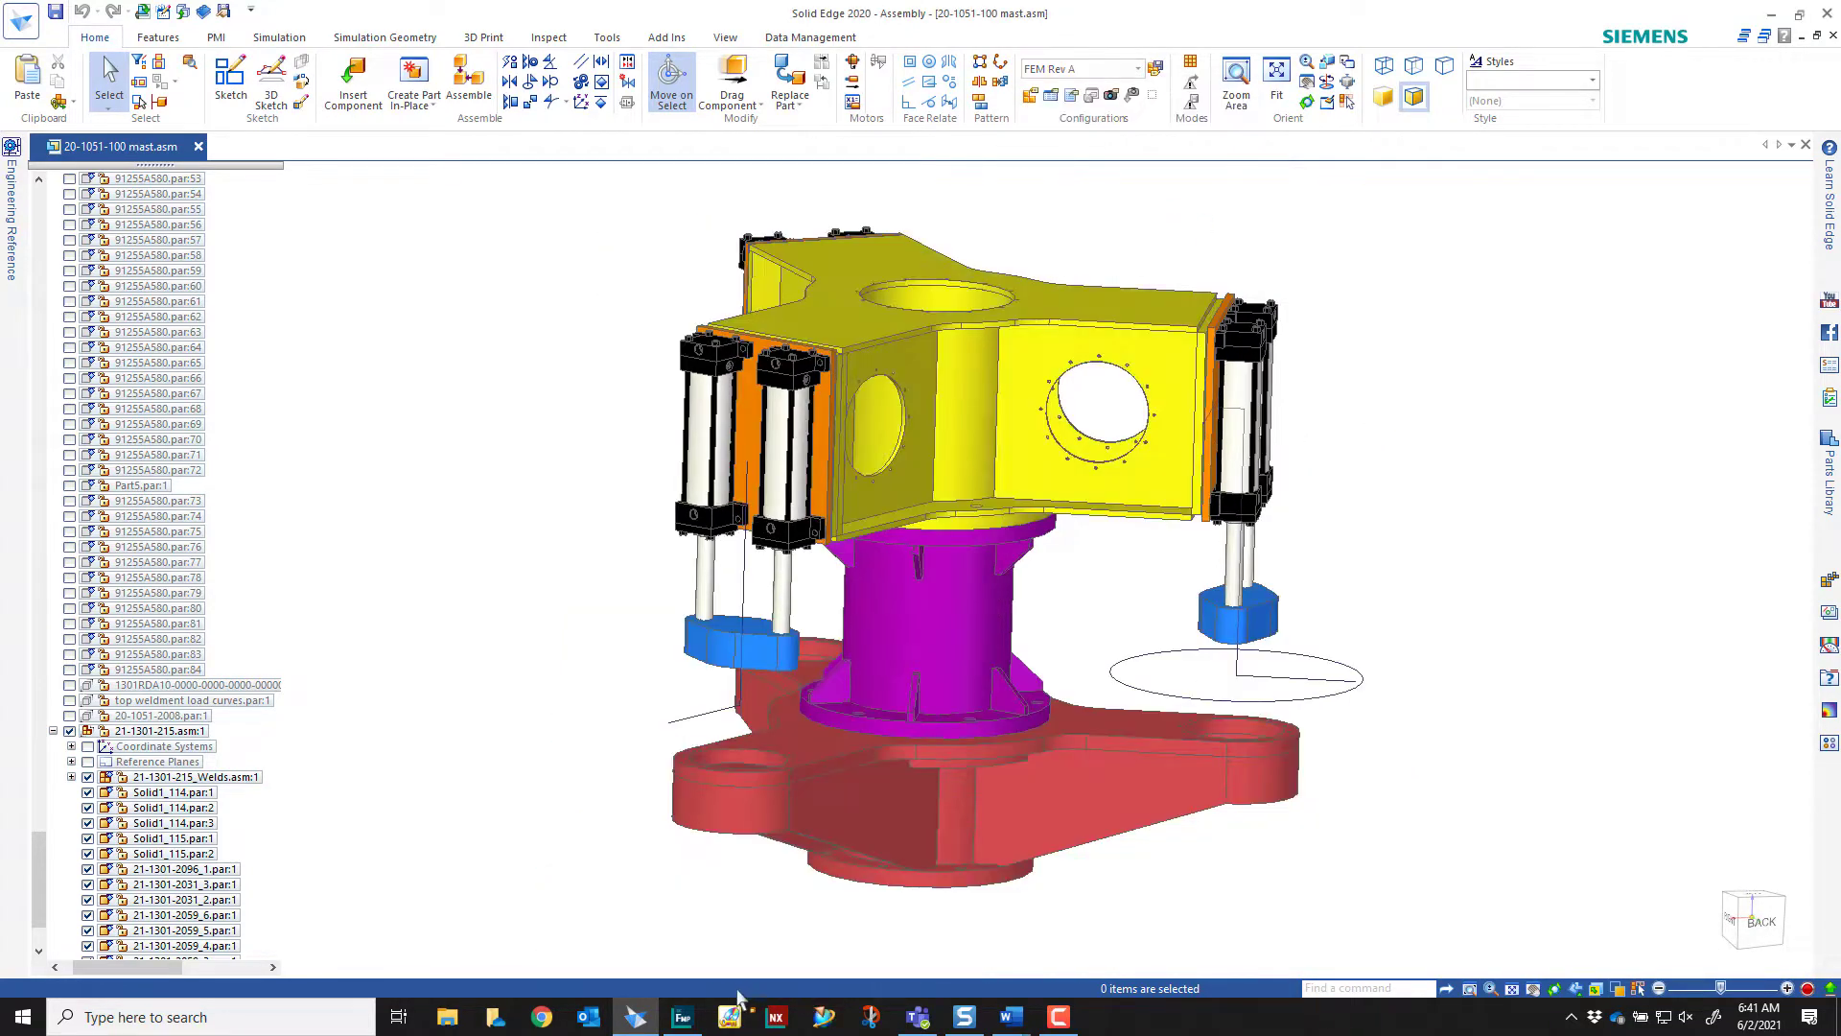
Switch to Simcenter Femap and examine the side plate's mesh around the circular opening and its small holes
left_click(682, 1017)
scroll(1348, 221, "down", 2)
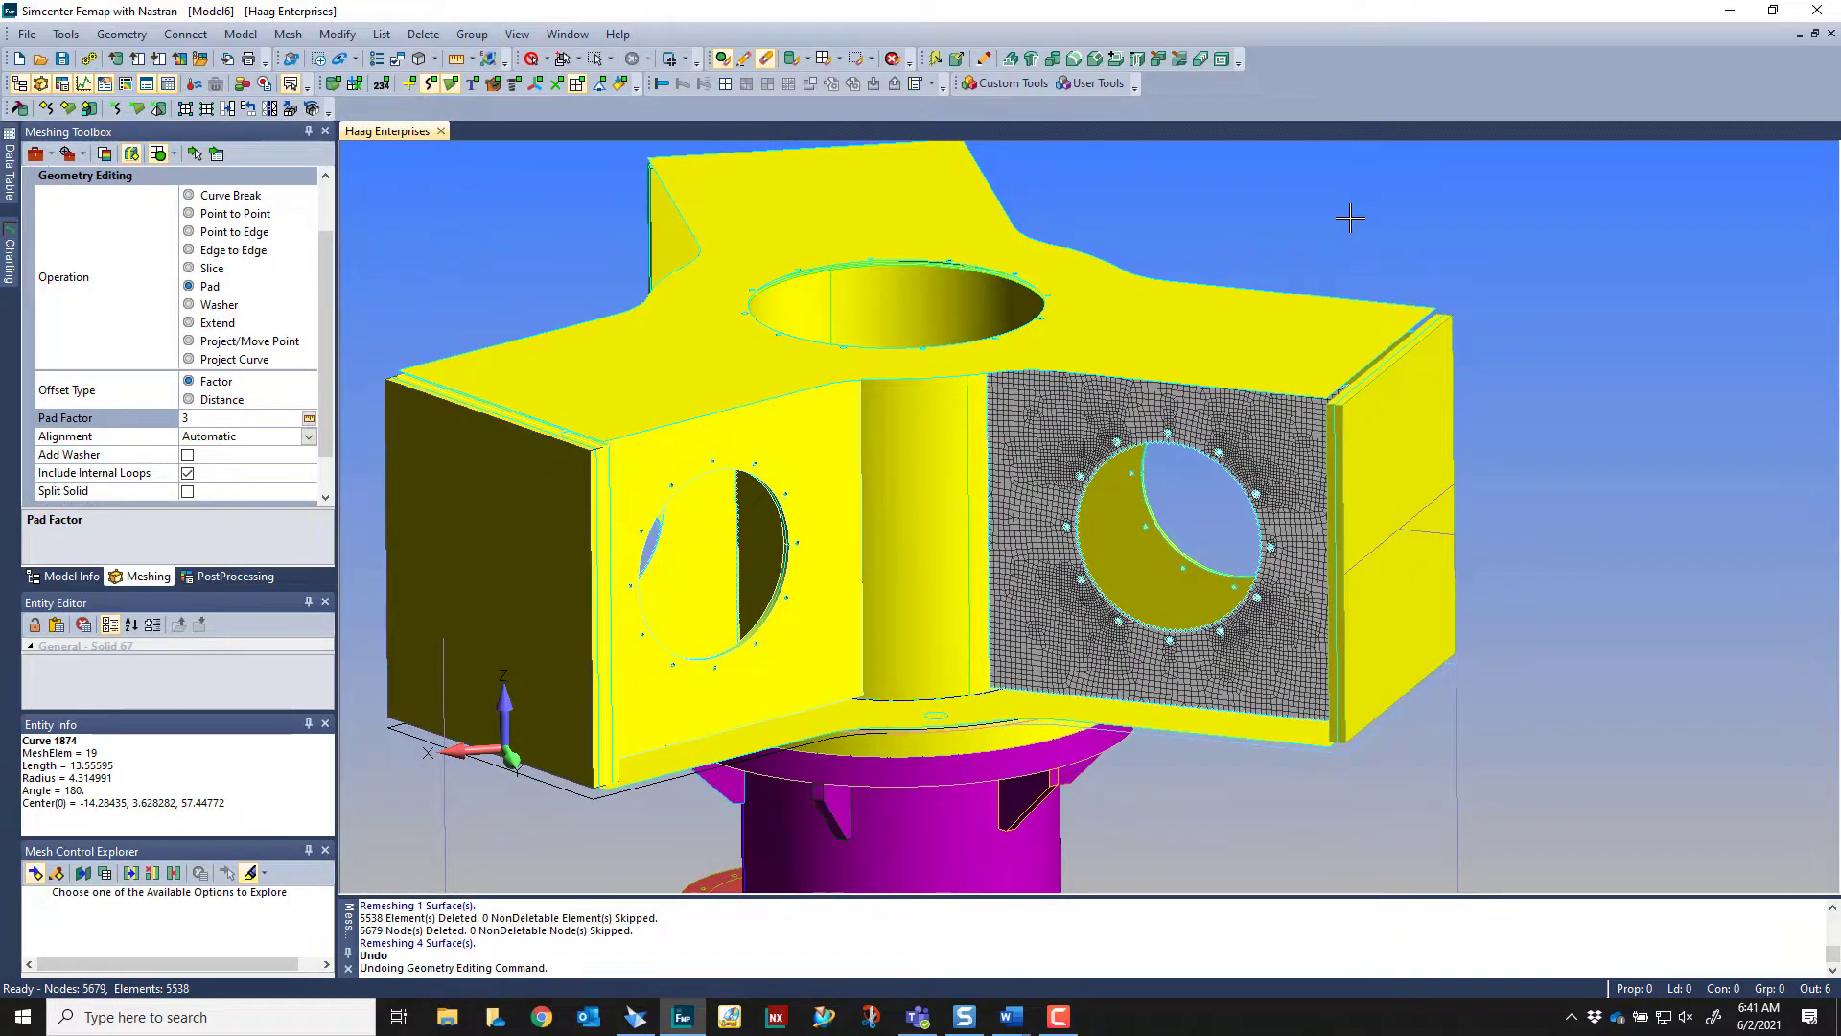
scroll(1347, 216, "up", 5)
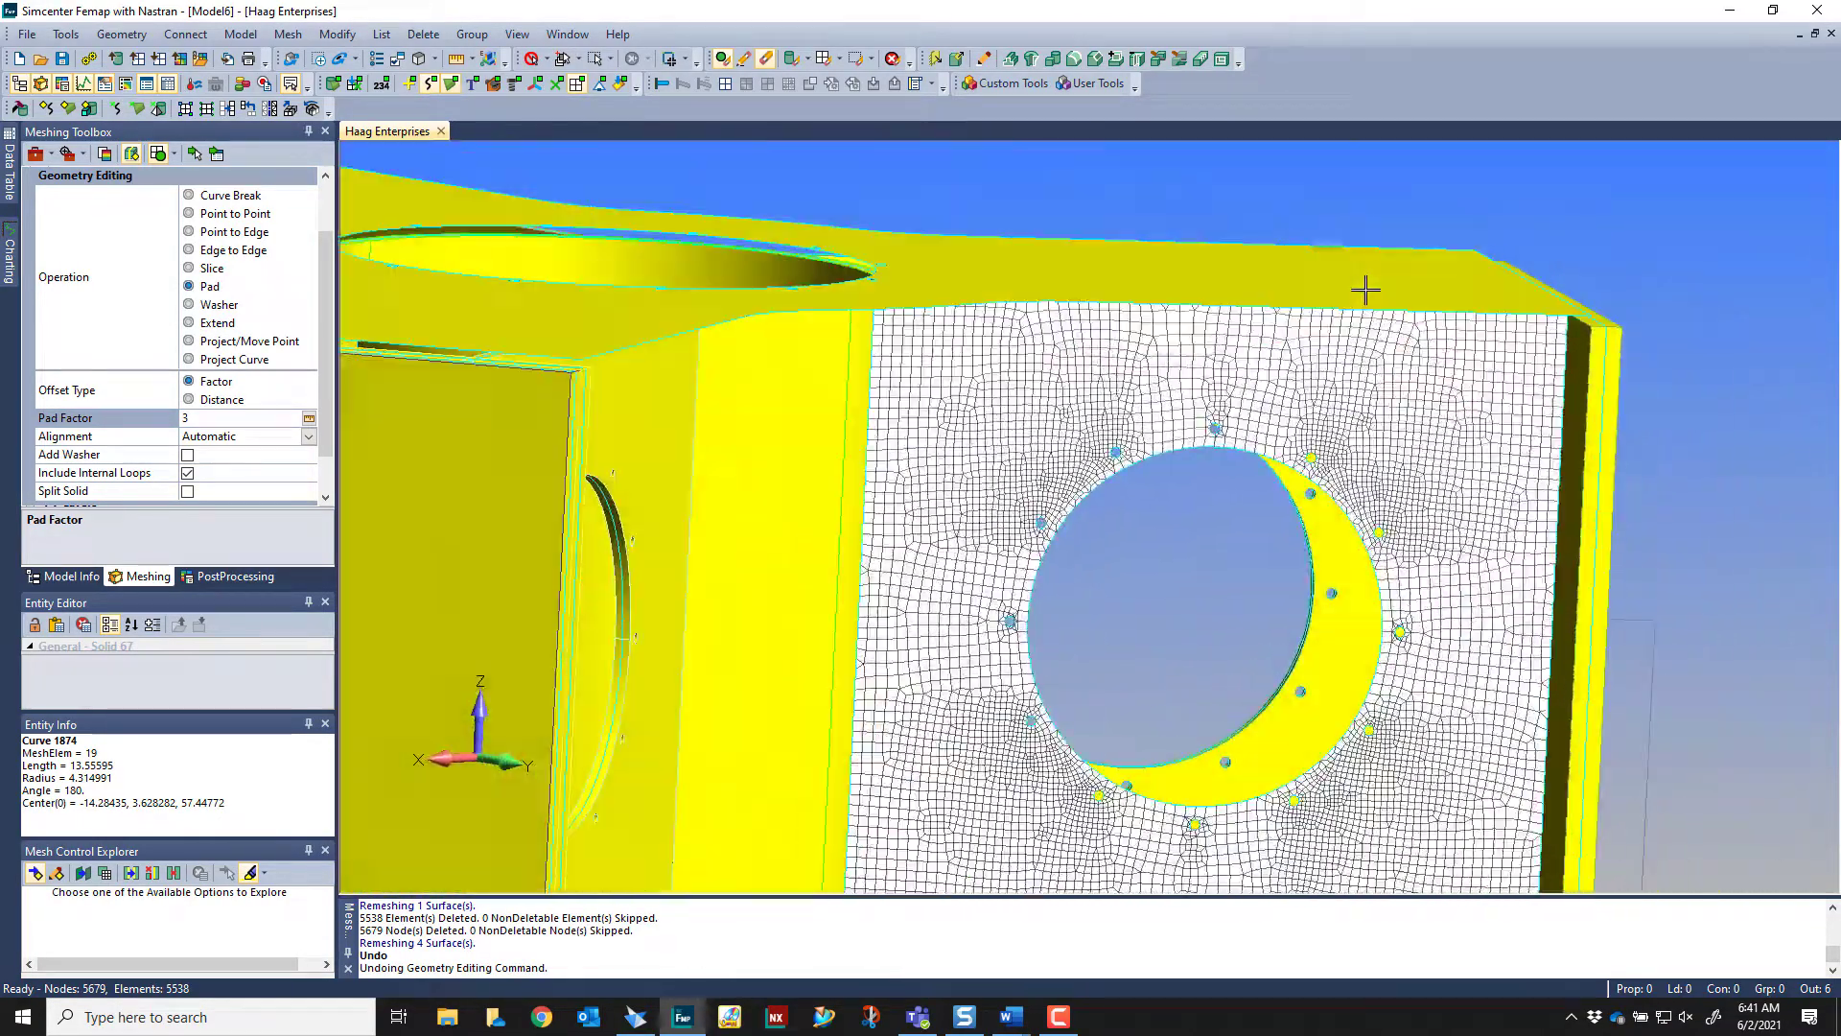
scroll(1342, 397, "down", 2)
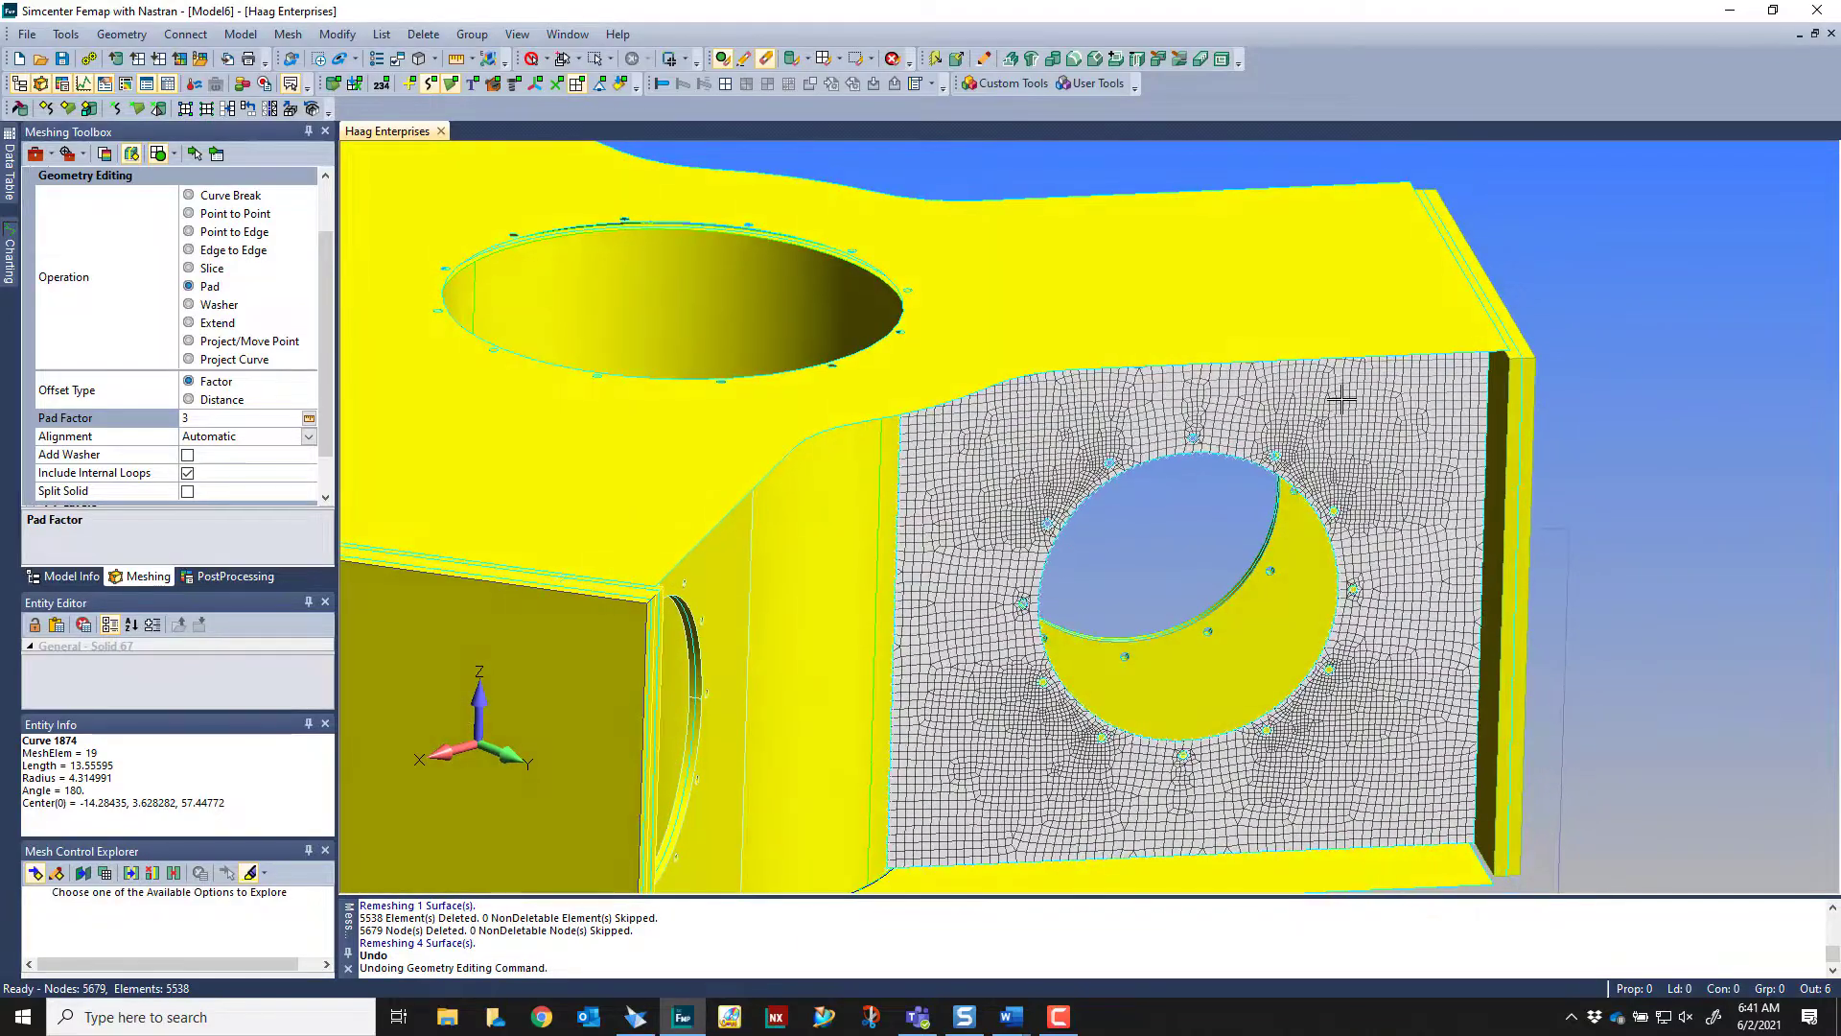
middle_click_drag(1342, 398, 1221, 350, "ctrl")
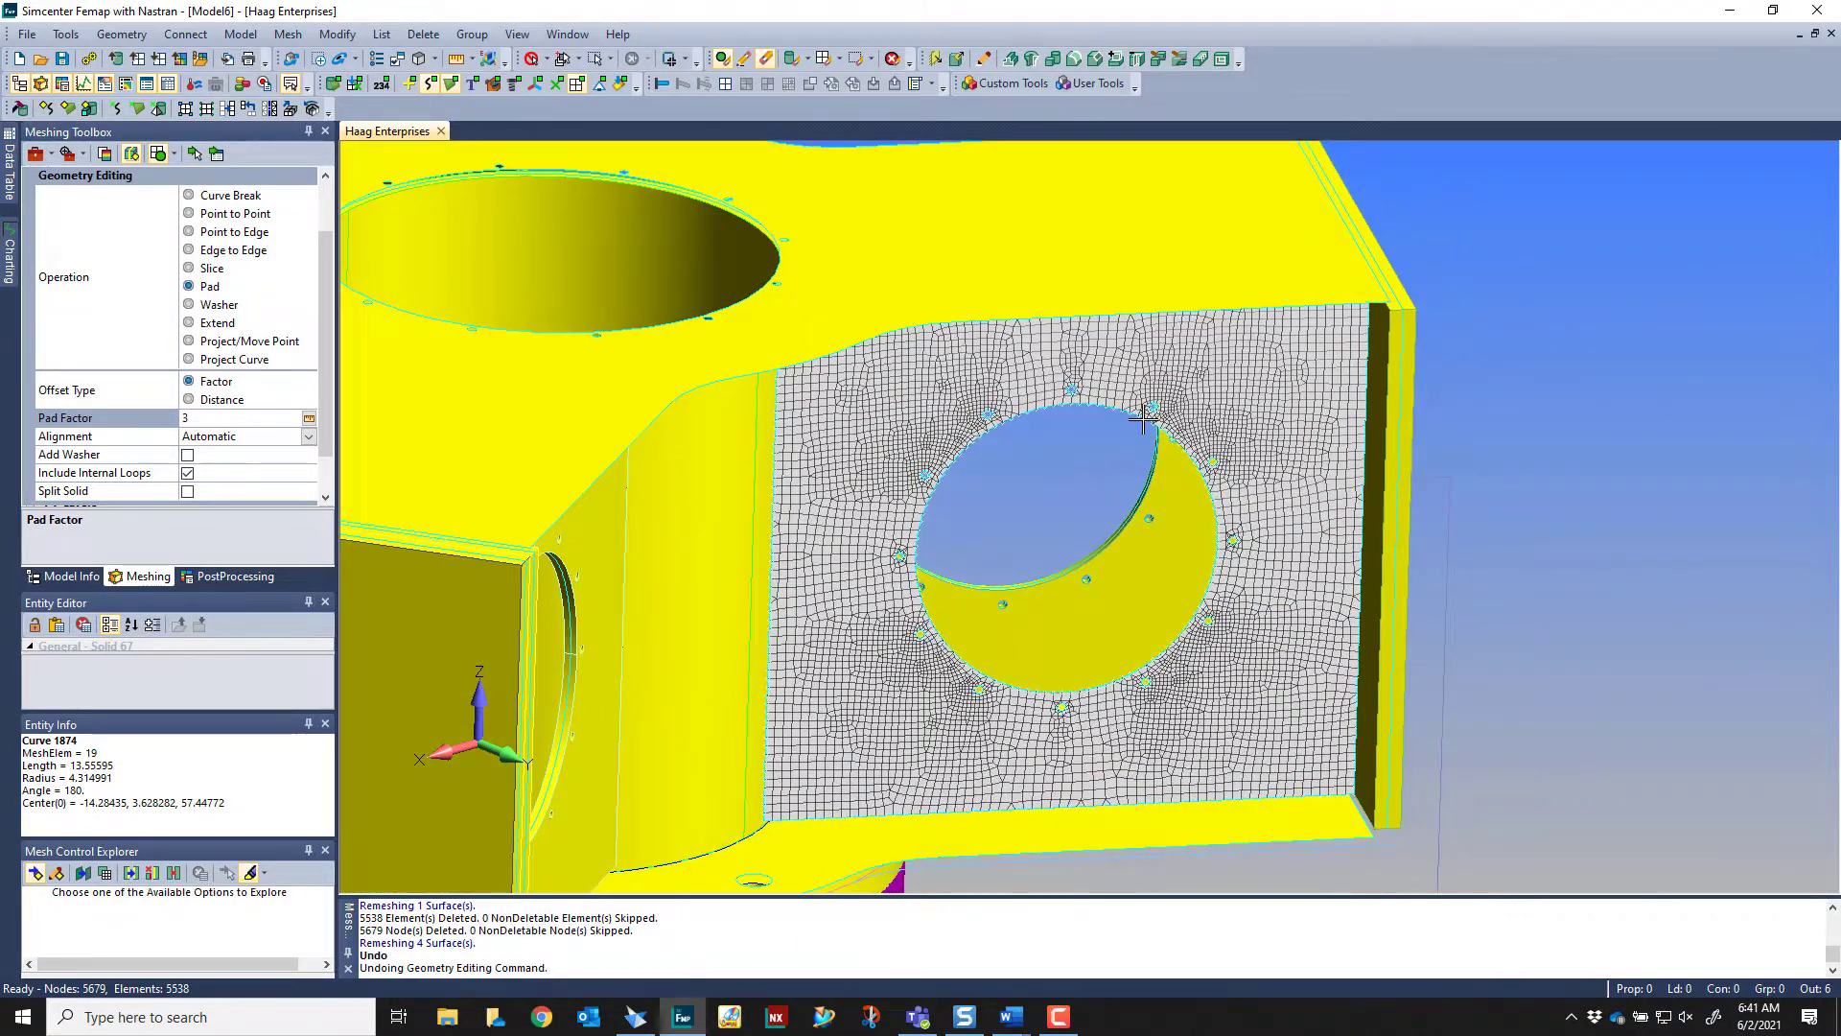
middle_click_drag(1108, 412, 1097, 410)
middle_click_drag(1292, 472, 603, 412)
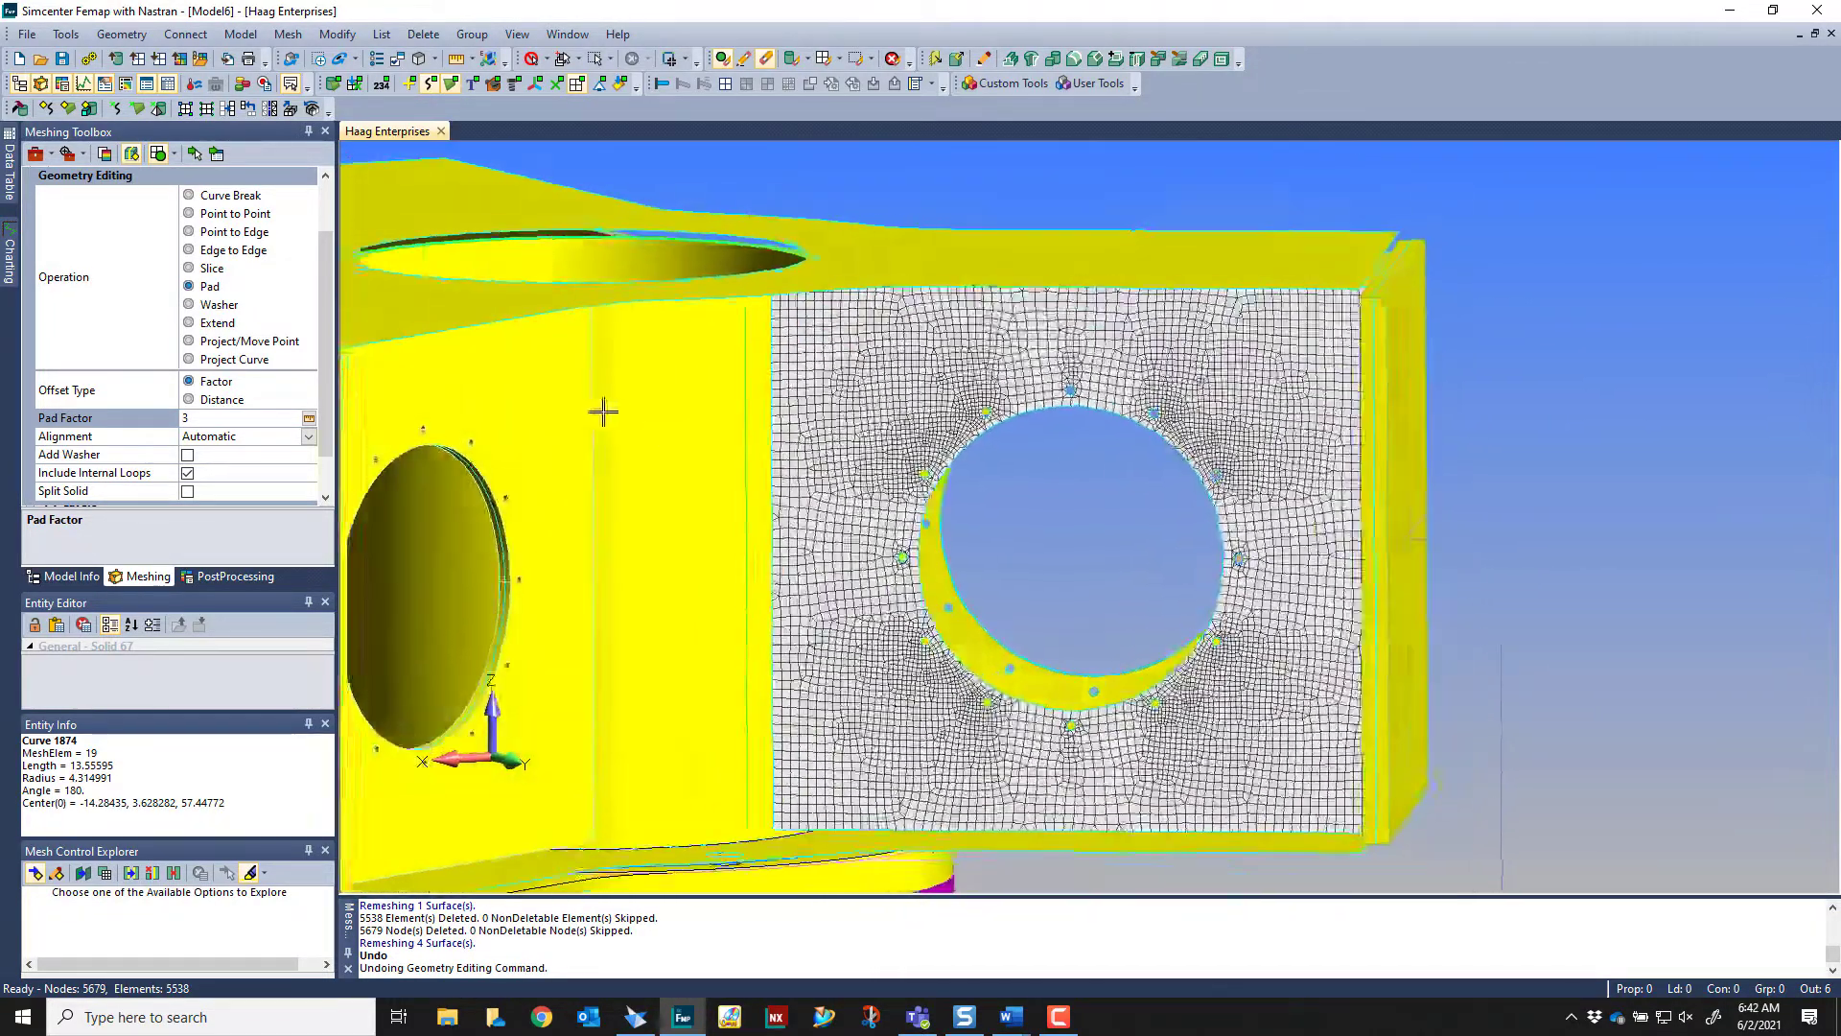
scroll(118, 212, "up", 1)
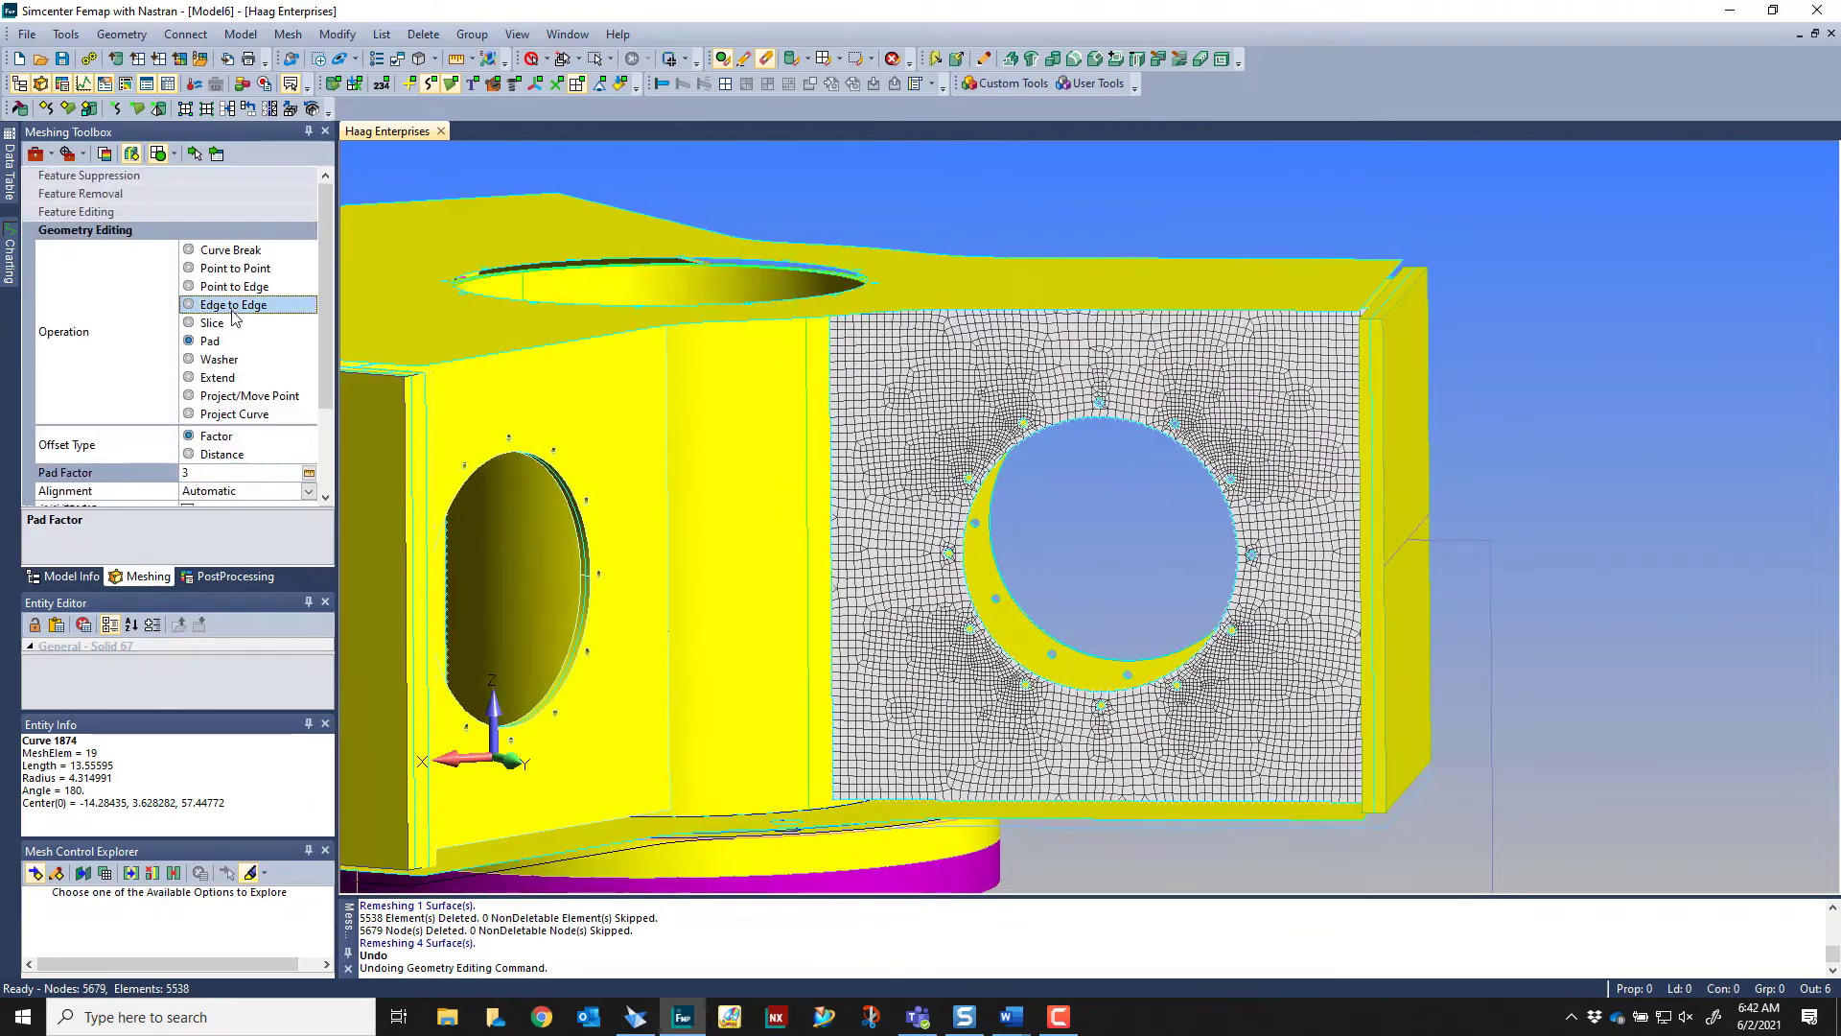
Remove two small hole loops along the upper edge of the meshed plate's circular opening with Feature Removal
left_click(121, 195)
scroll(1113, 537, "up", 10)
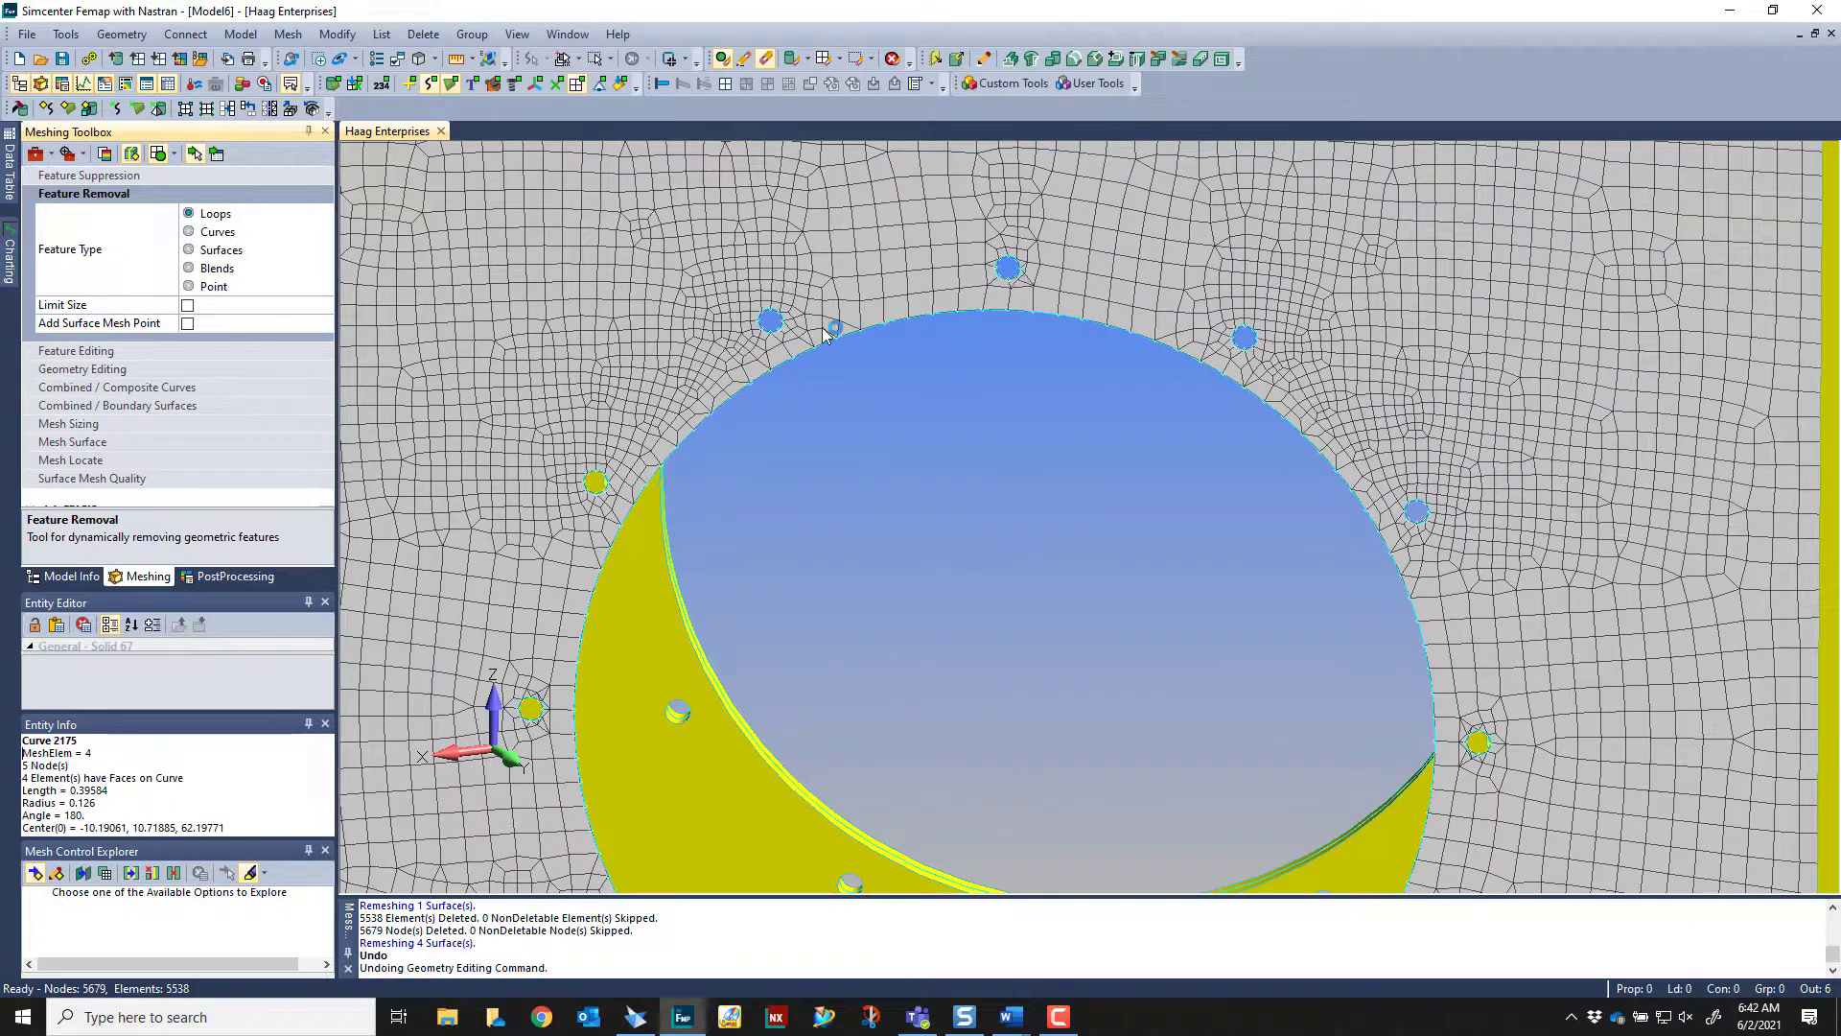
left_click(826, 332)
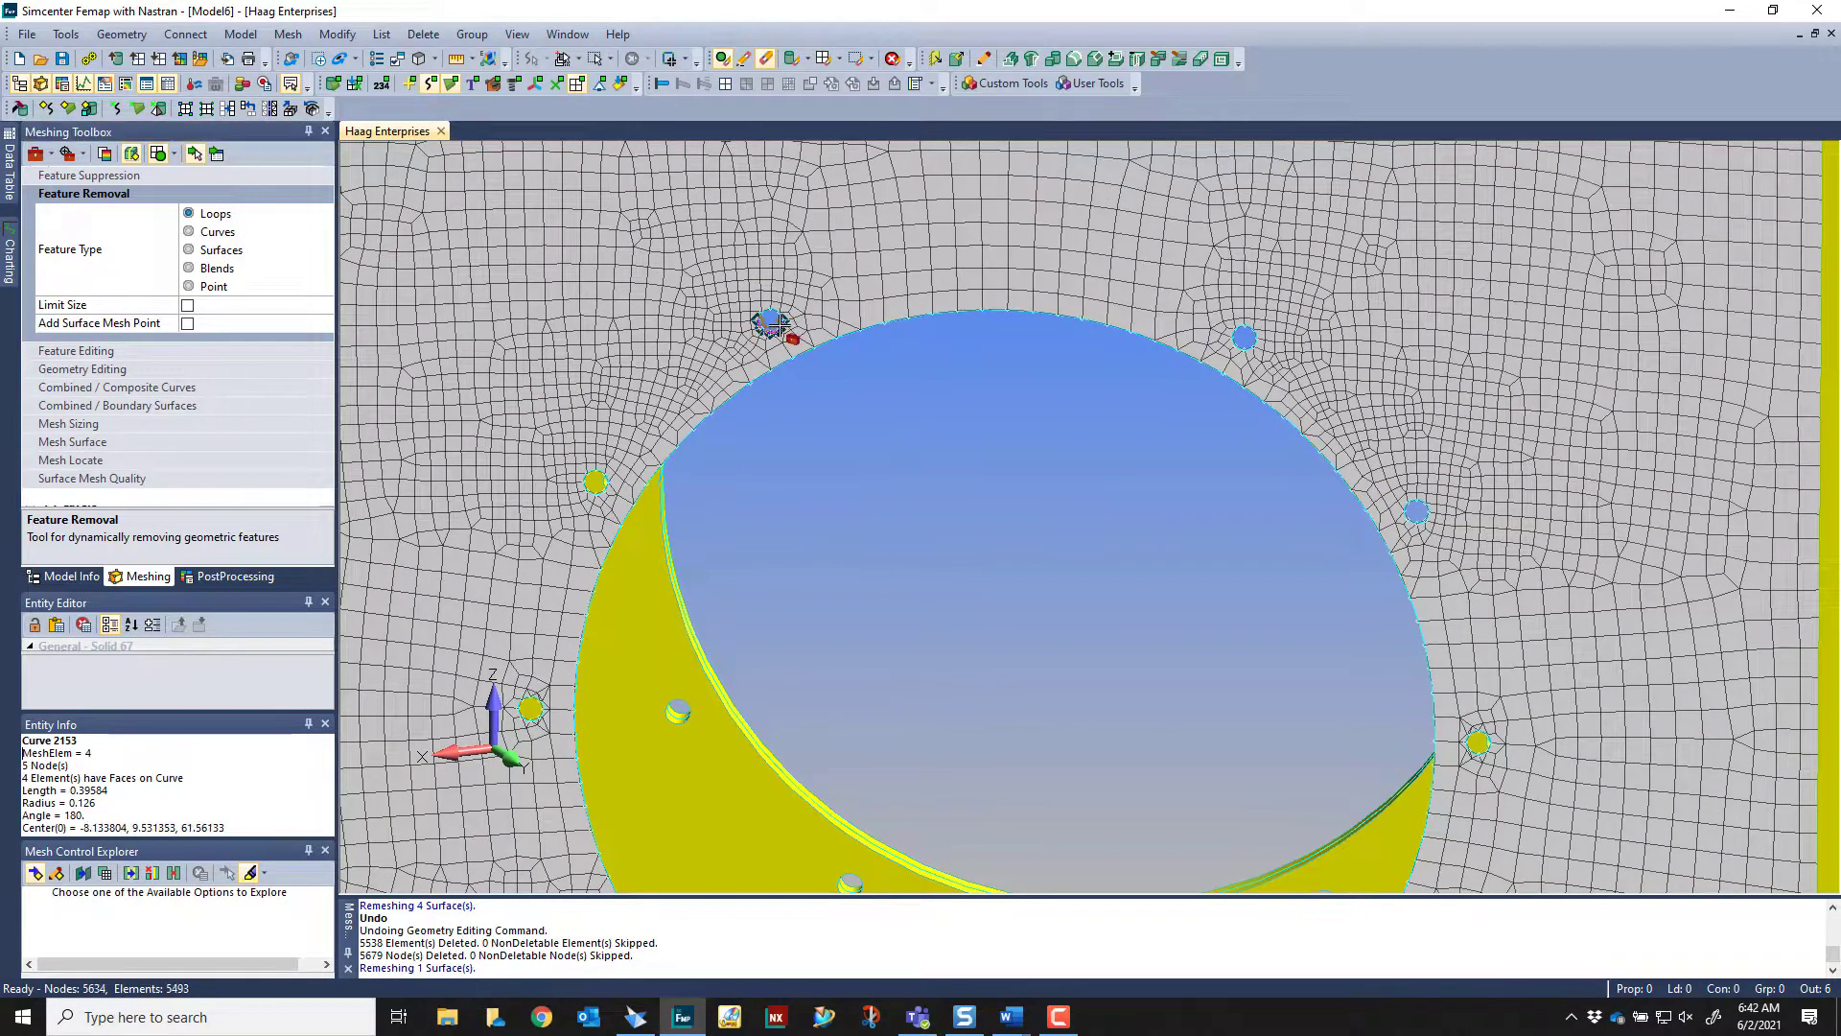
left_click(652, 425)
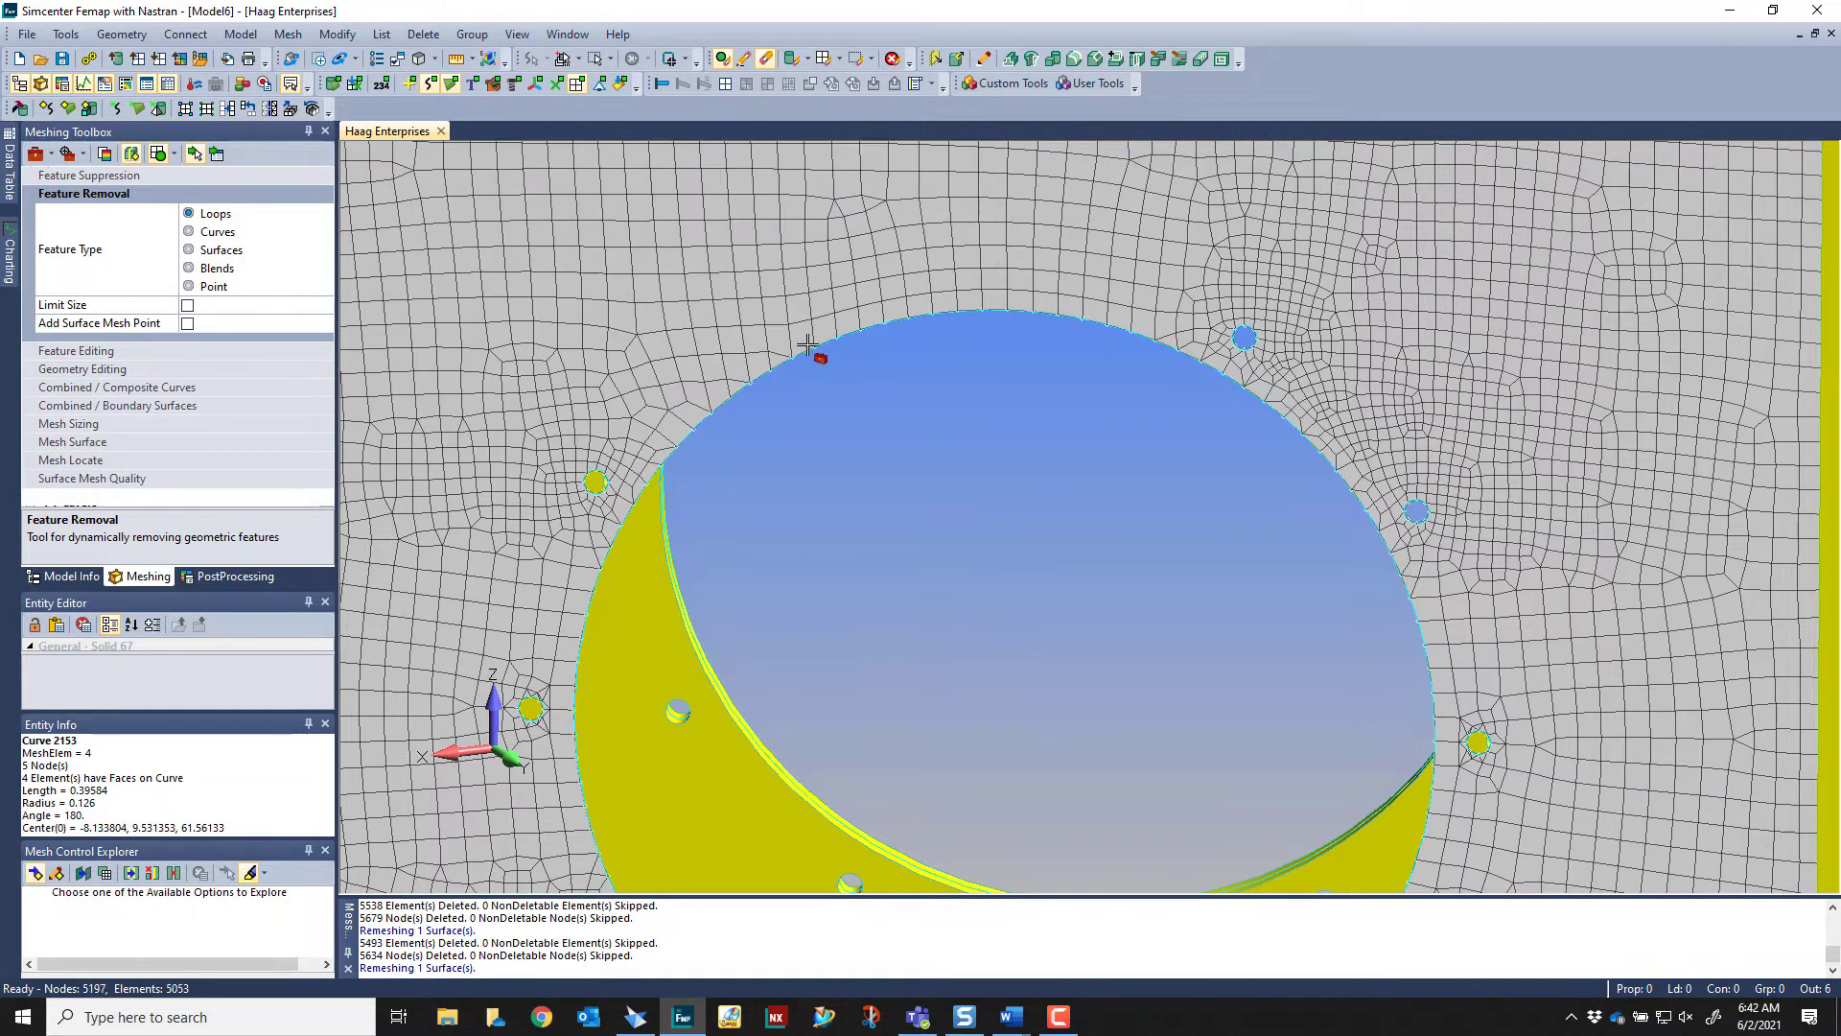
scroll(778, 313, "down", 3)
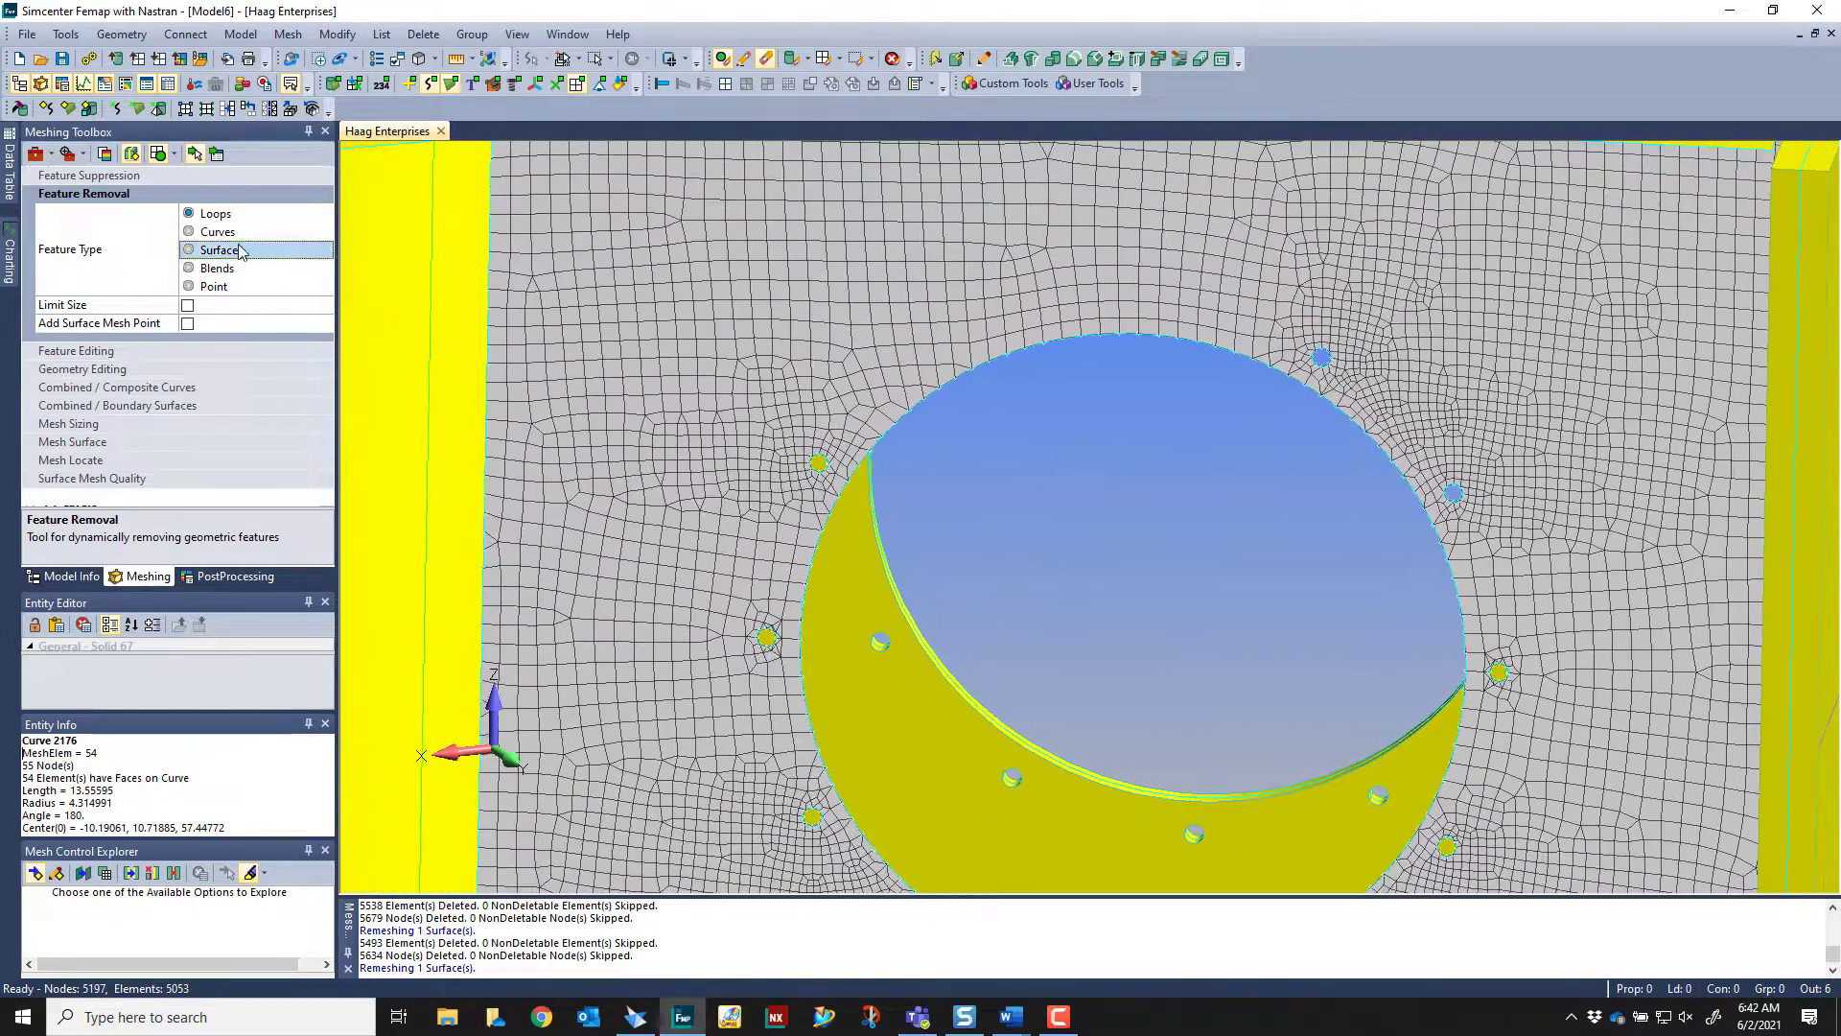
Set remeshing to Track Remesh Changes and remove the remaining small hole loops around the circular opening
left_click(177, 155)
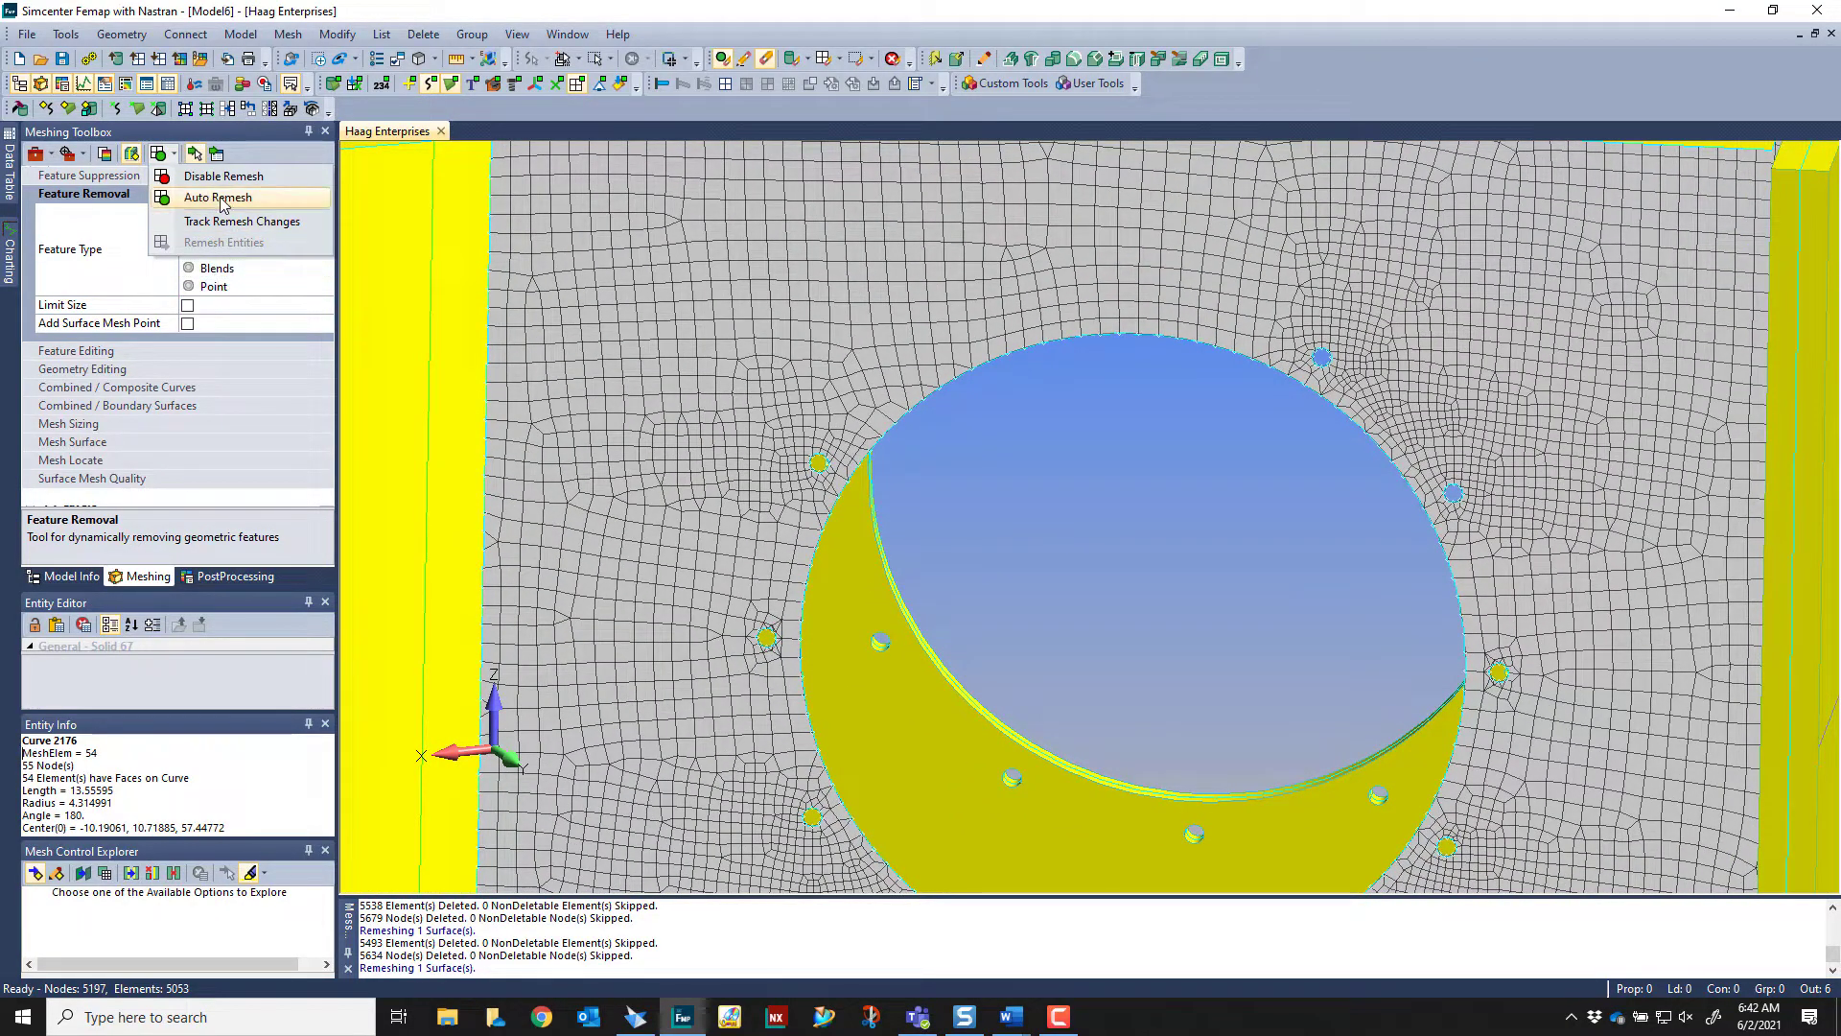
left_click(247, 222)
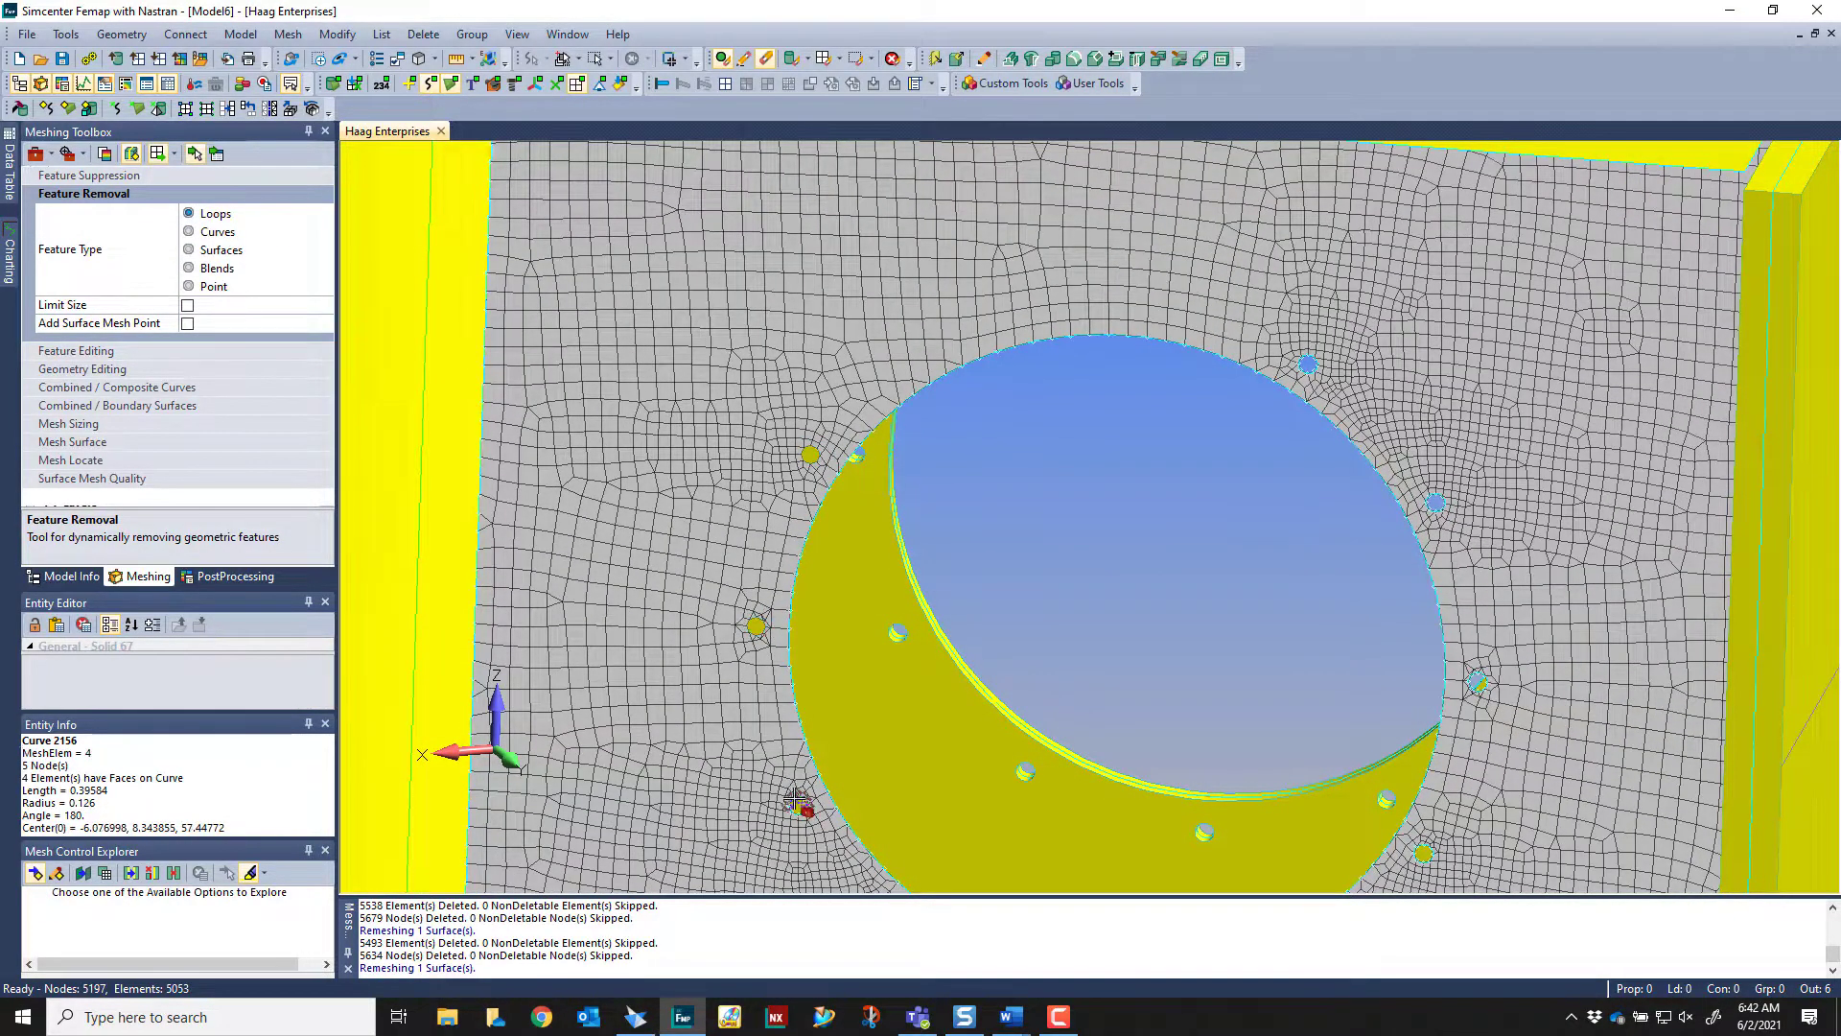
scroll(1200, 567, "down", 3)
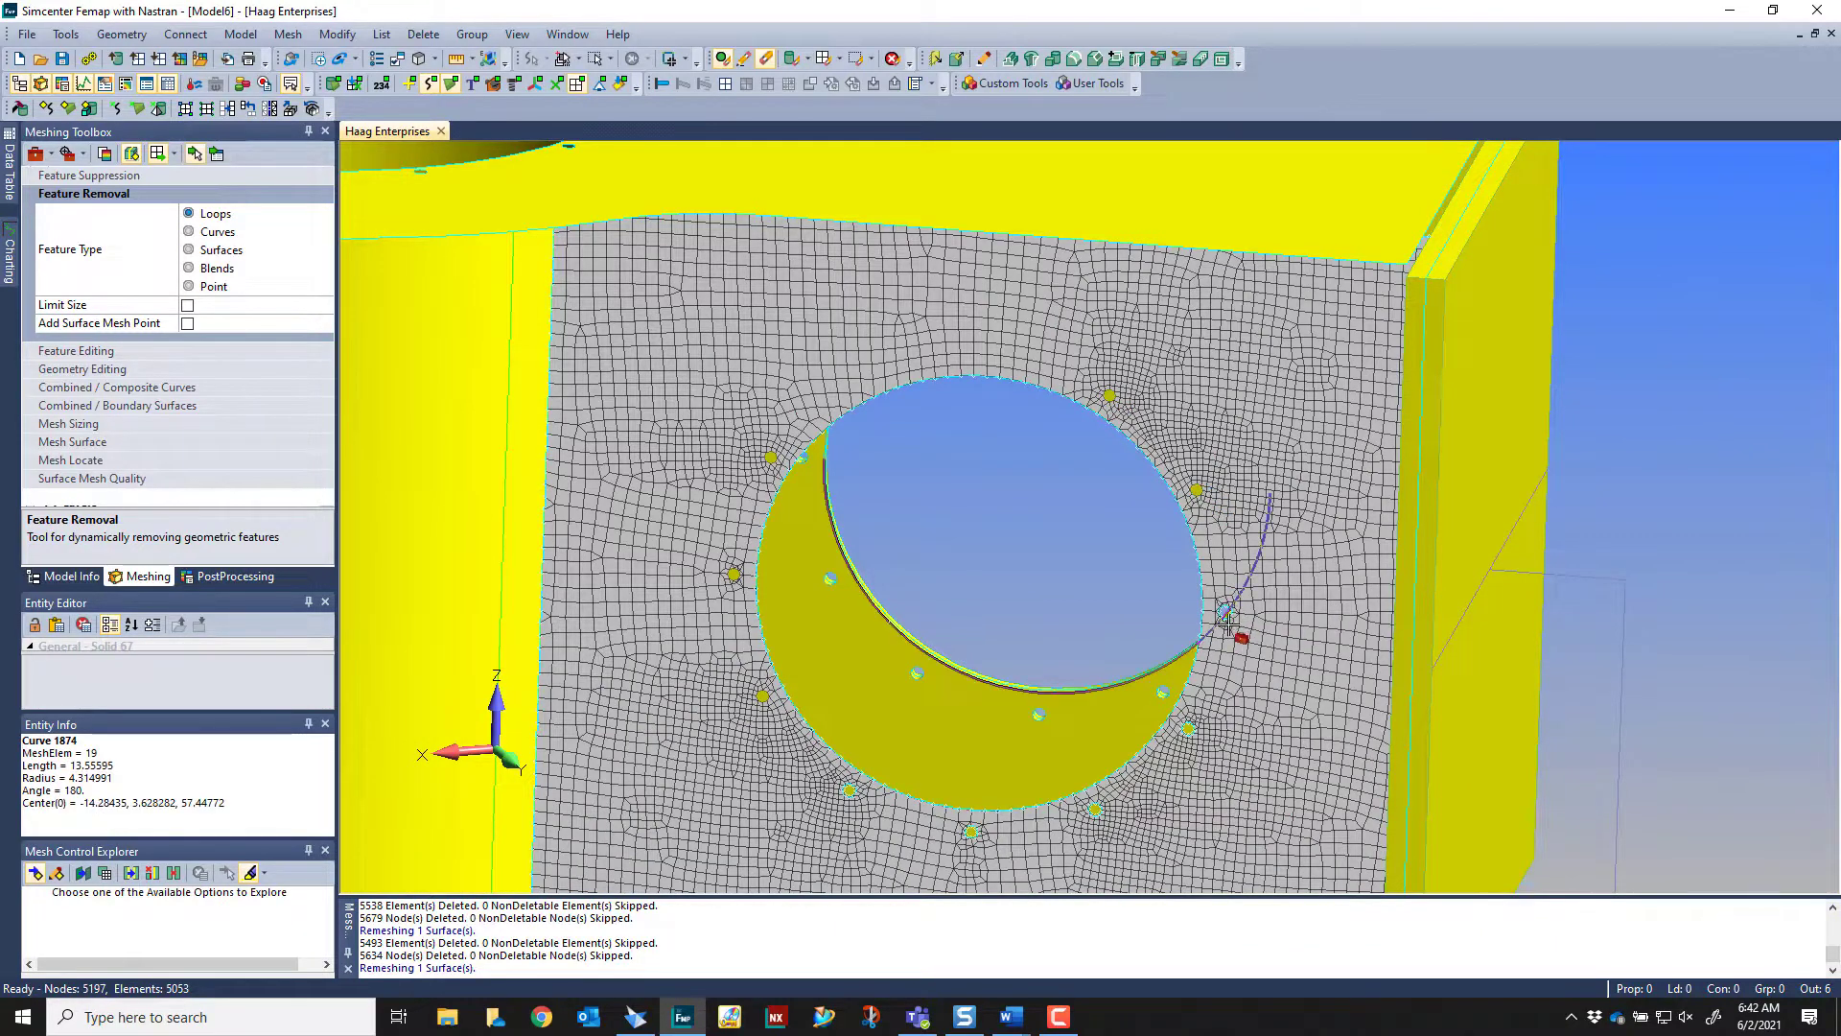
middle_click_drag(1230, 621, 1223, 630)
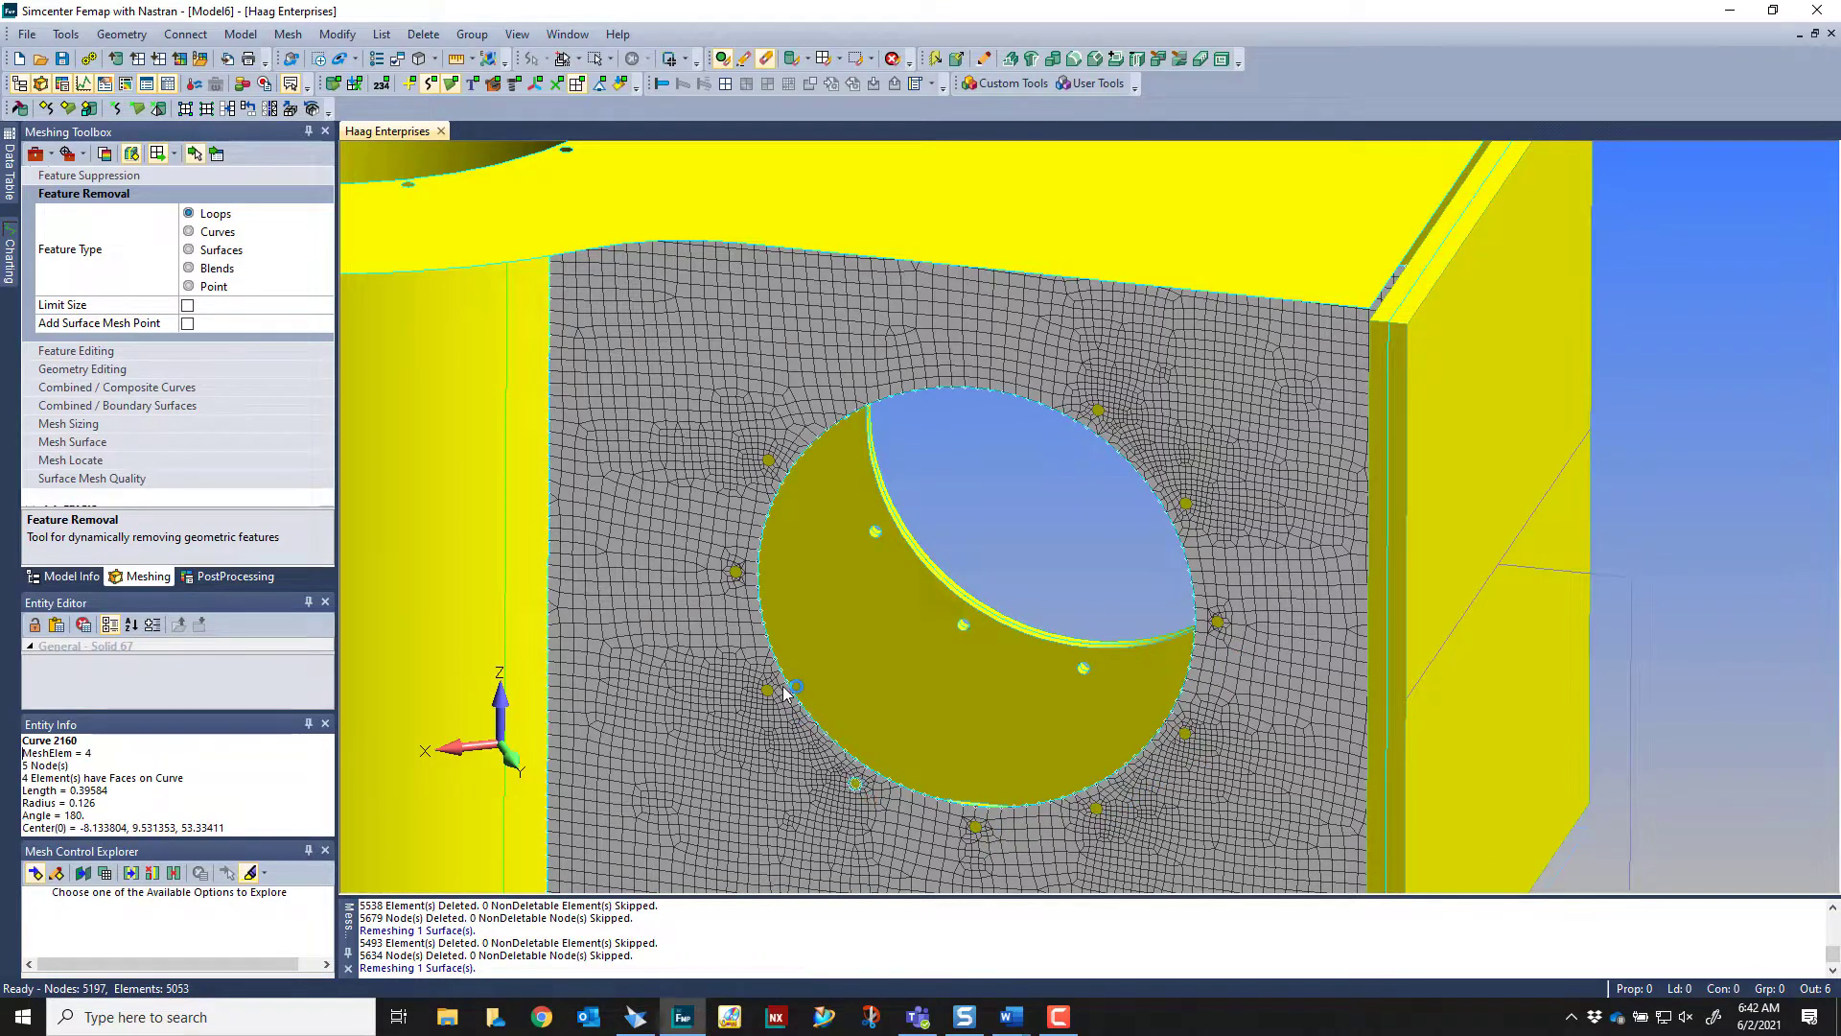
Remesh the tracked entities on the side plate and check the mesh around the cleaned-up opening
left_click(189, 154)
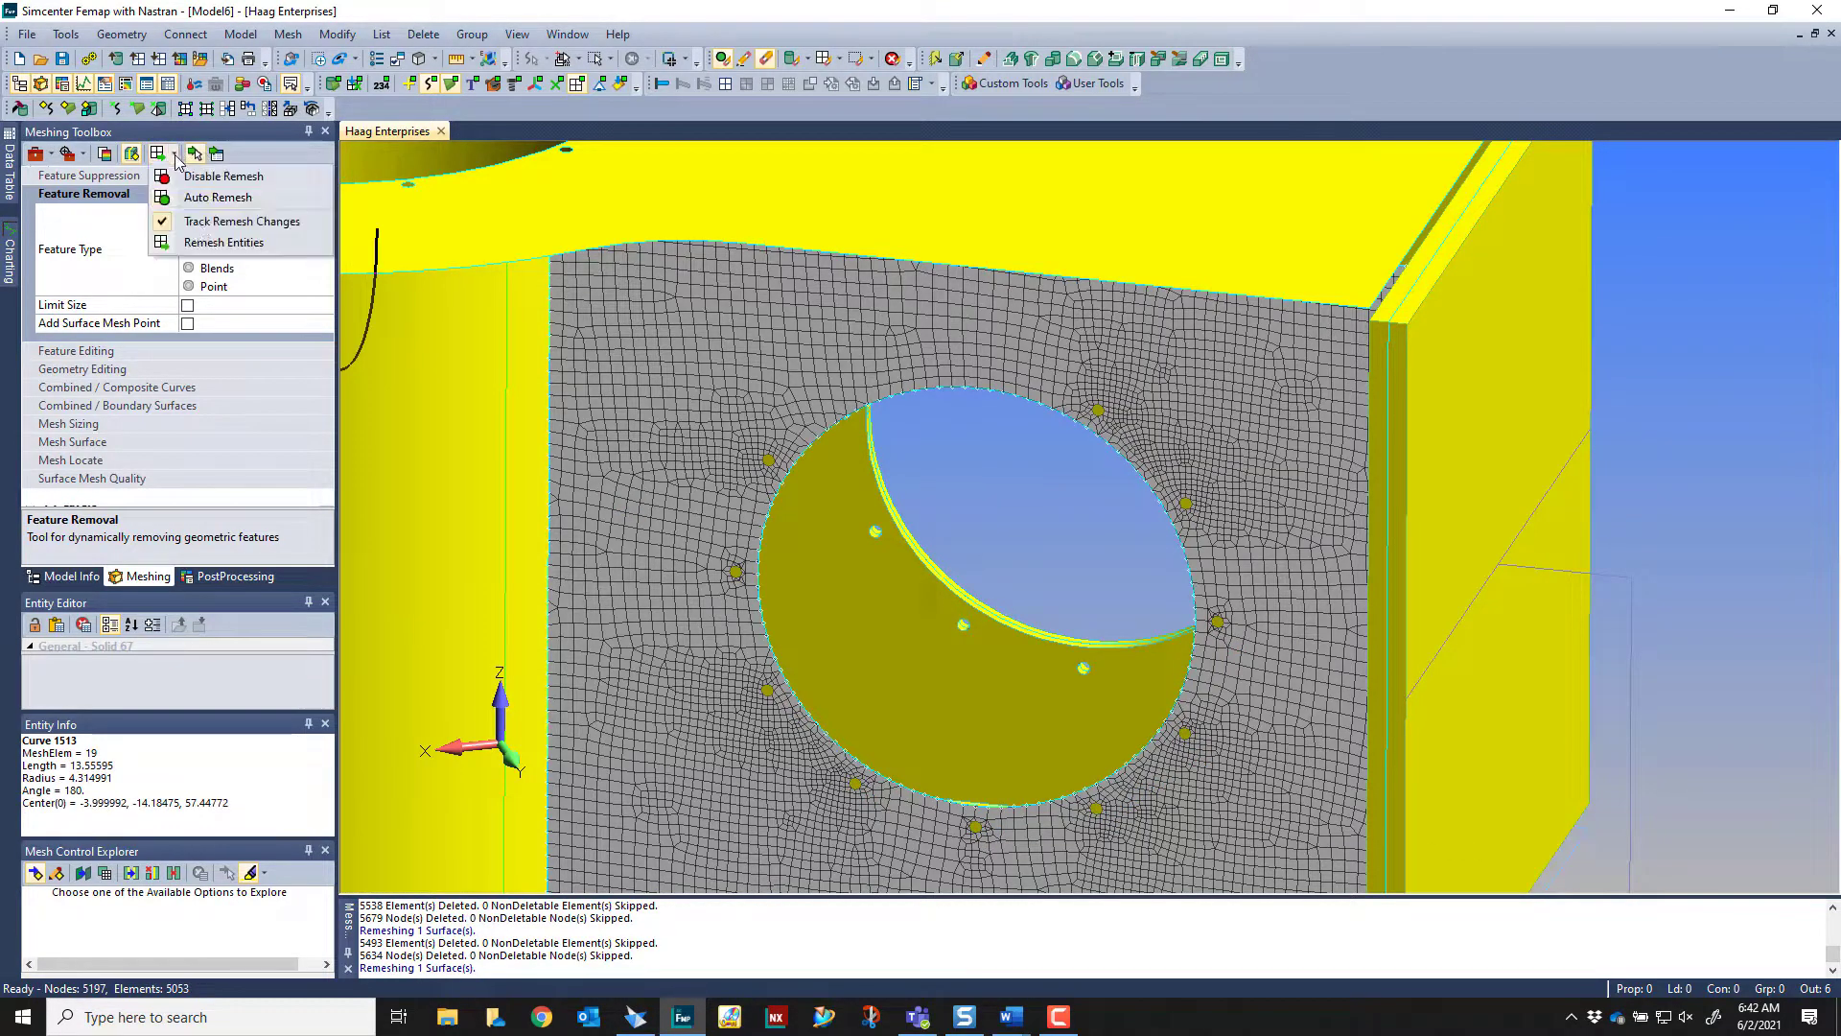
left_click(216, 248)
middle_click_drag(1045, 425, 1036, 234)
middle_click_drag(882, 844, 1134, 479)
middle_click_drag(1136, 757, 1294, 498)
middle_click_drag(1189, 405, 887, 681)
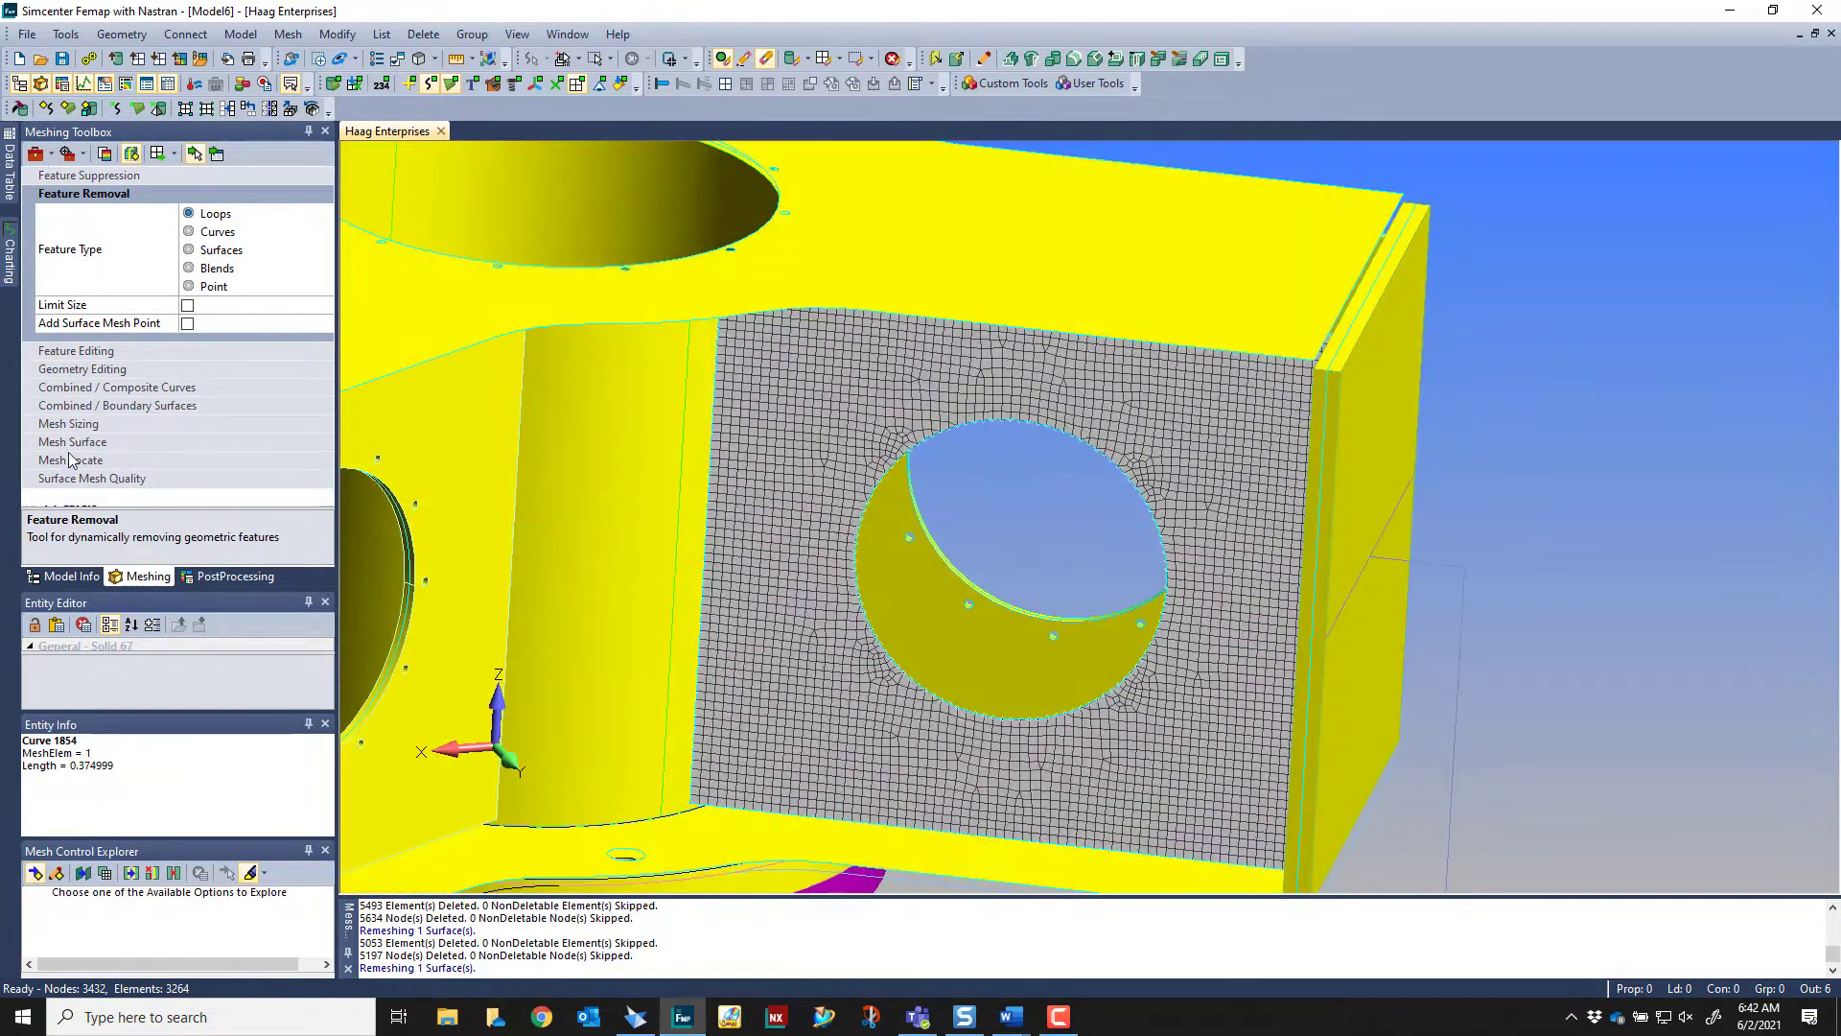
Split the meshed plate around its circular opening with the Pad operation, using a pad factor of 3
left_click(135, 372)
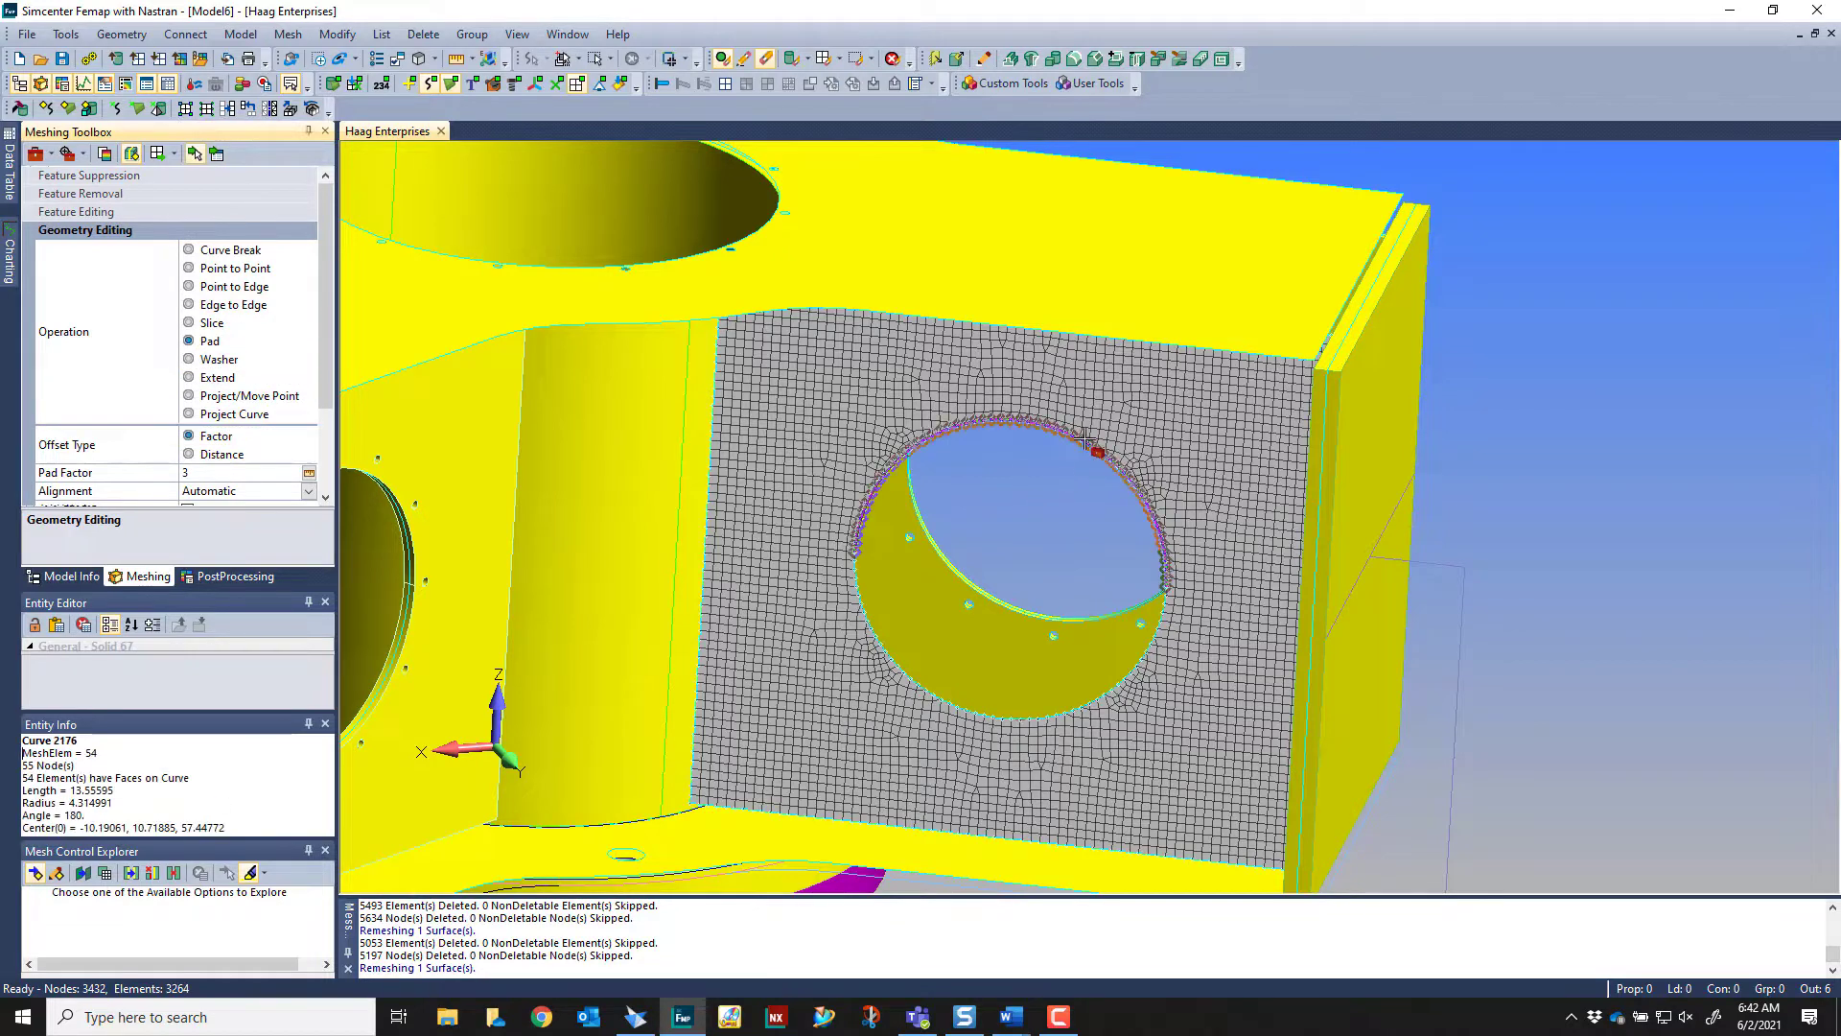
middle_click_drag(1263, 423, 1308, 510)
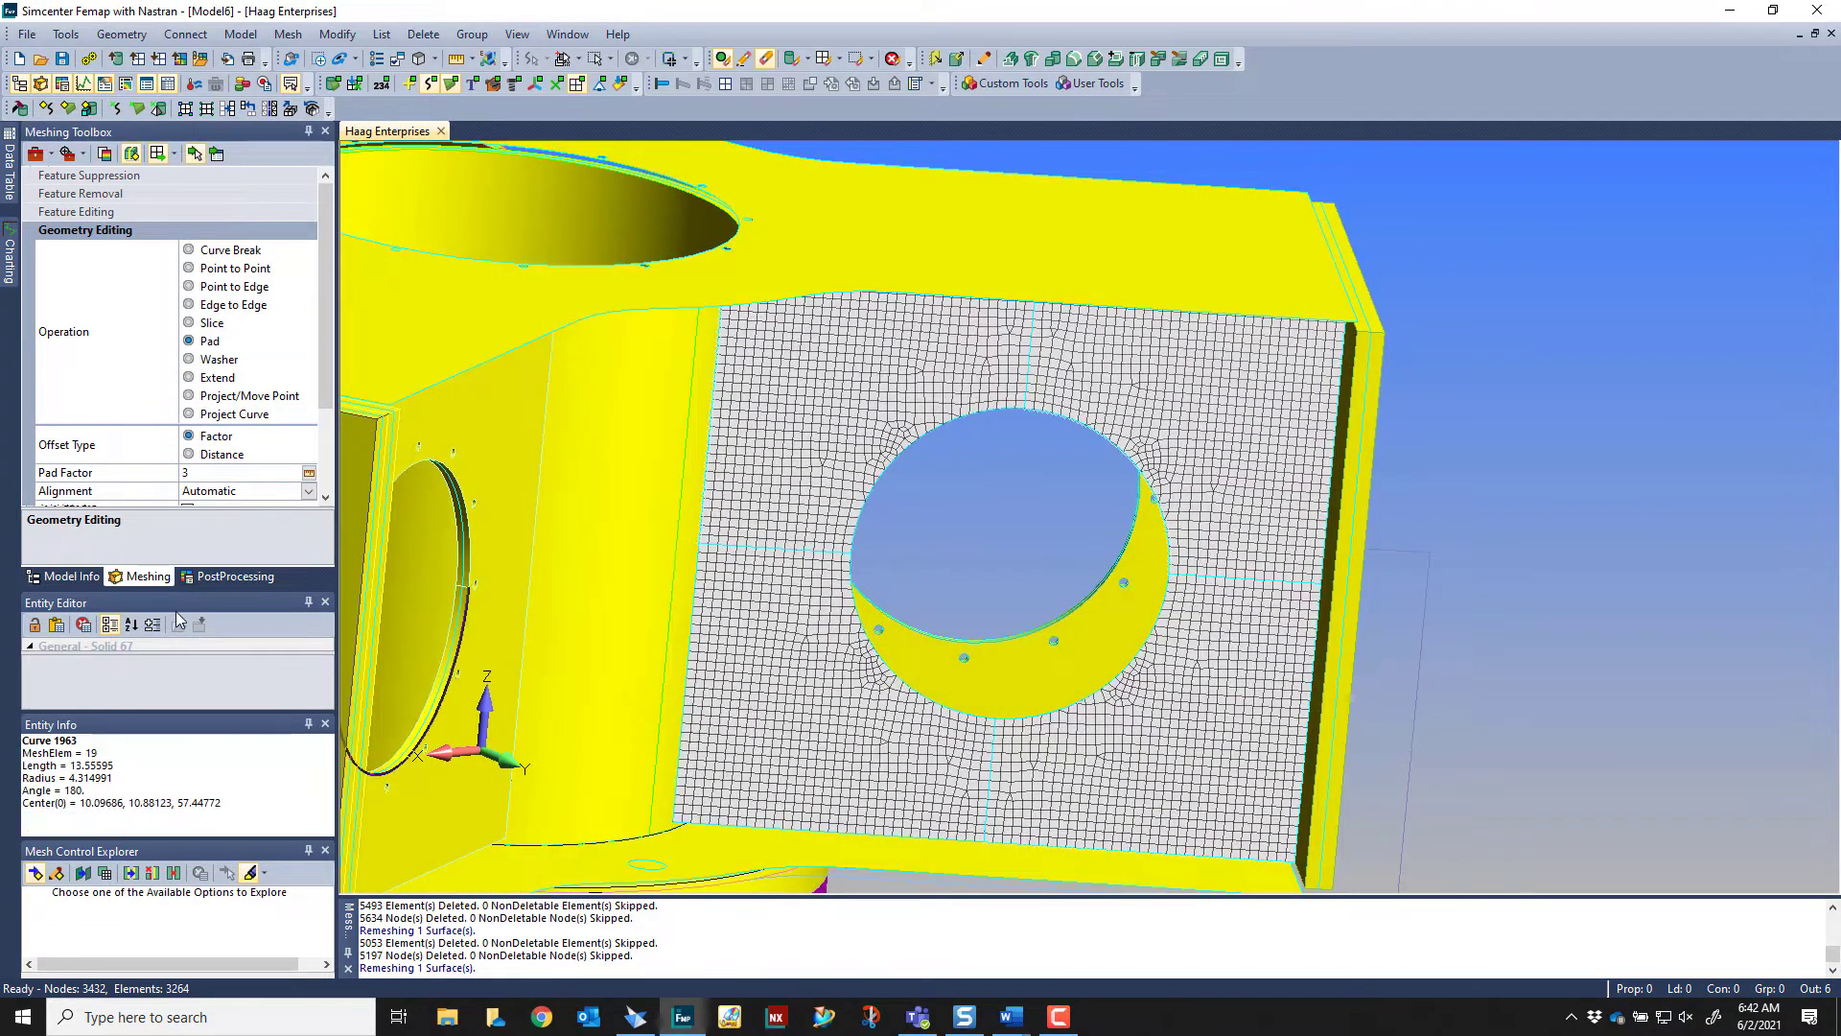
scroll(166, 506, "down", 5)
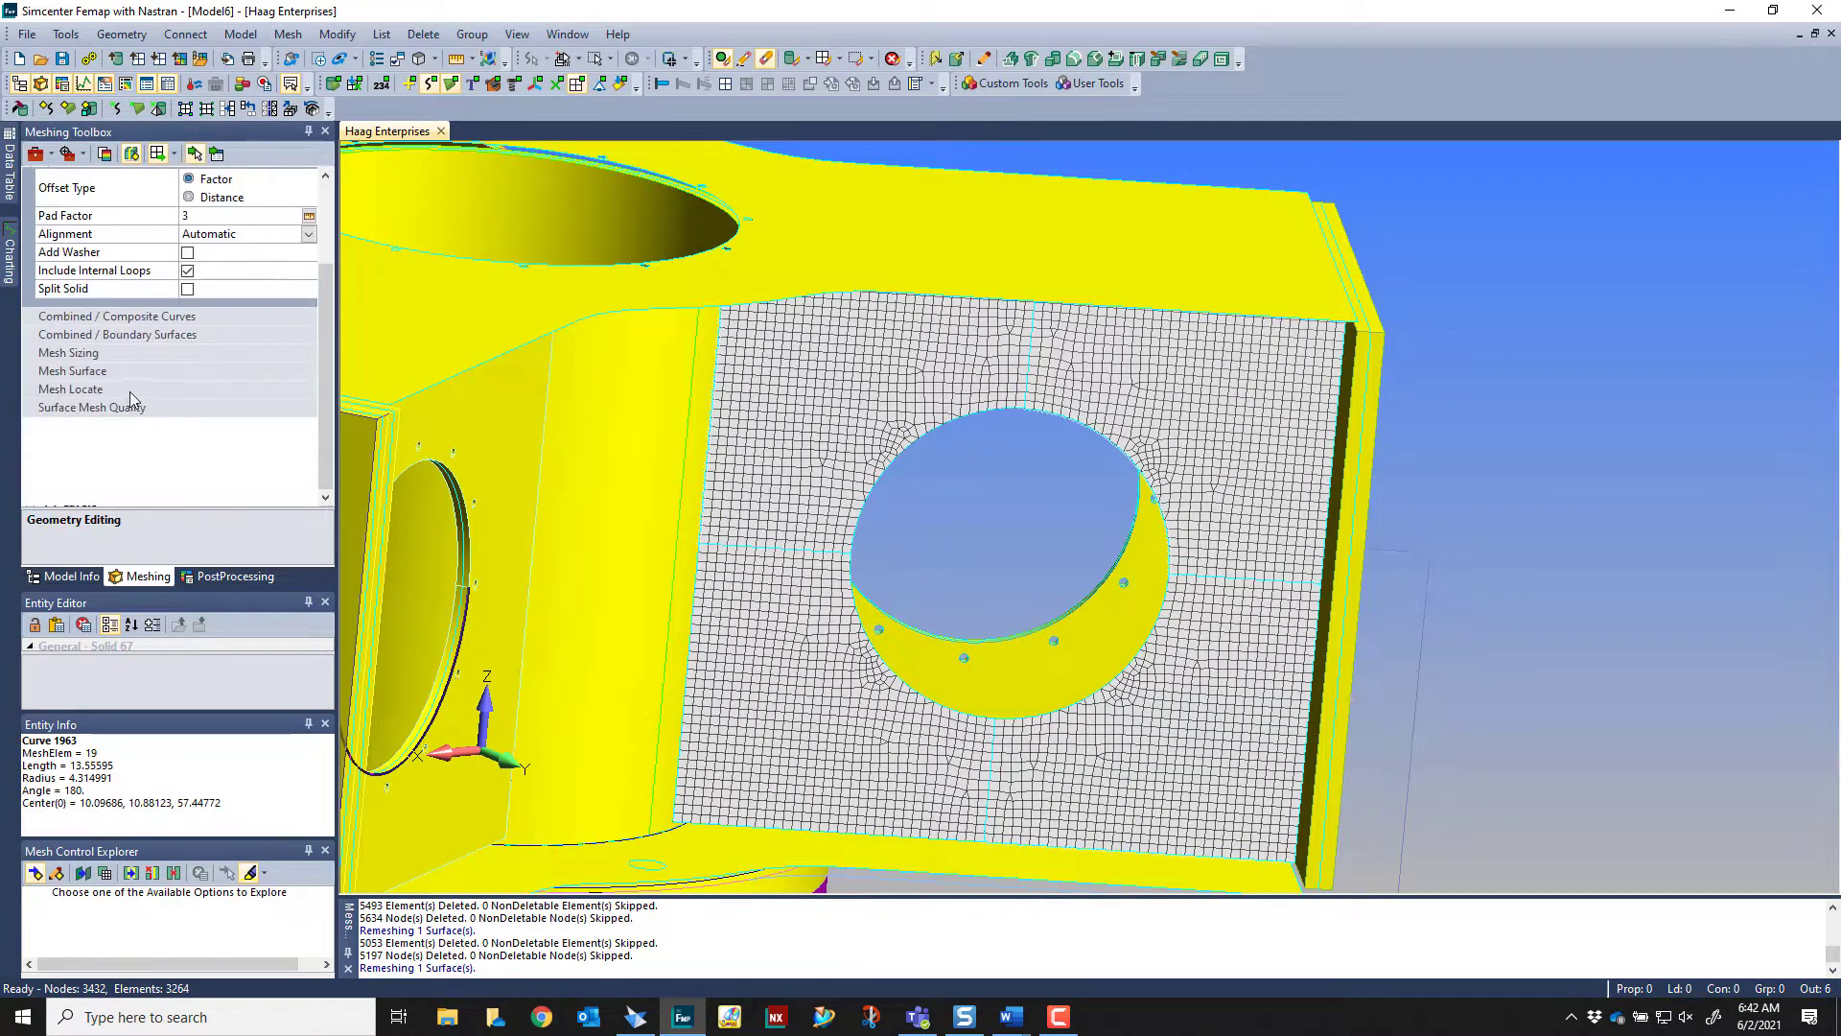
Apply mapped meshing of size 0.25 with Size All, Connect to the plate's two upper quadrants and remesh the tracked entities
left_click(117, 370)
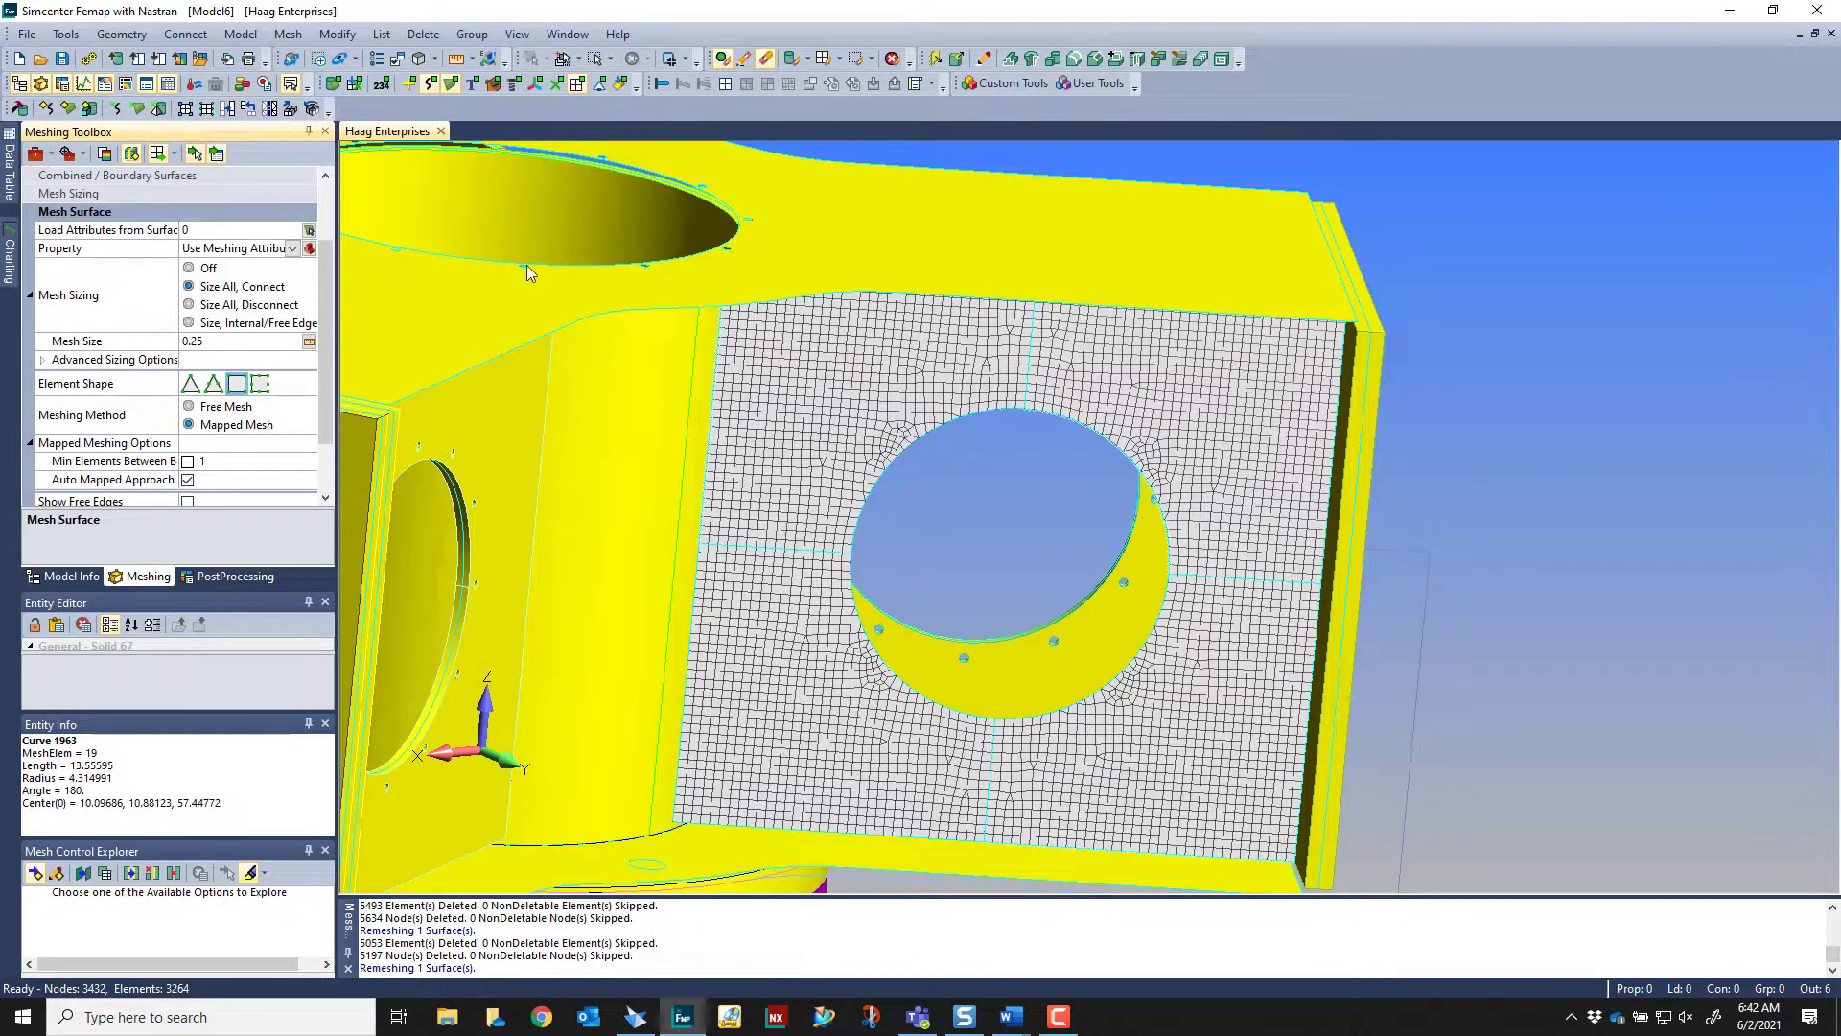
scroll(1112, 370, "down", 1)
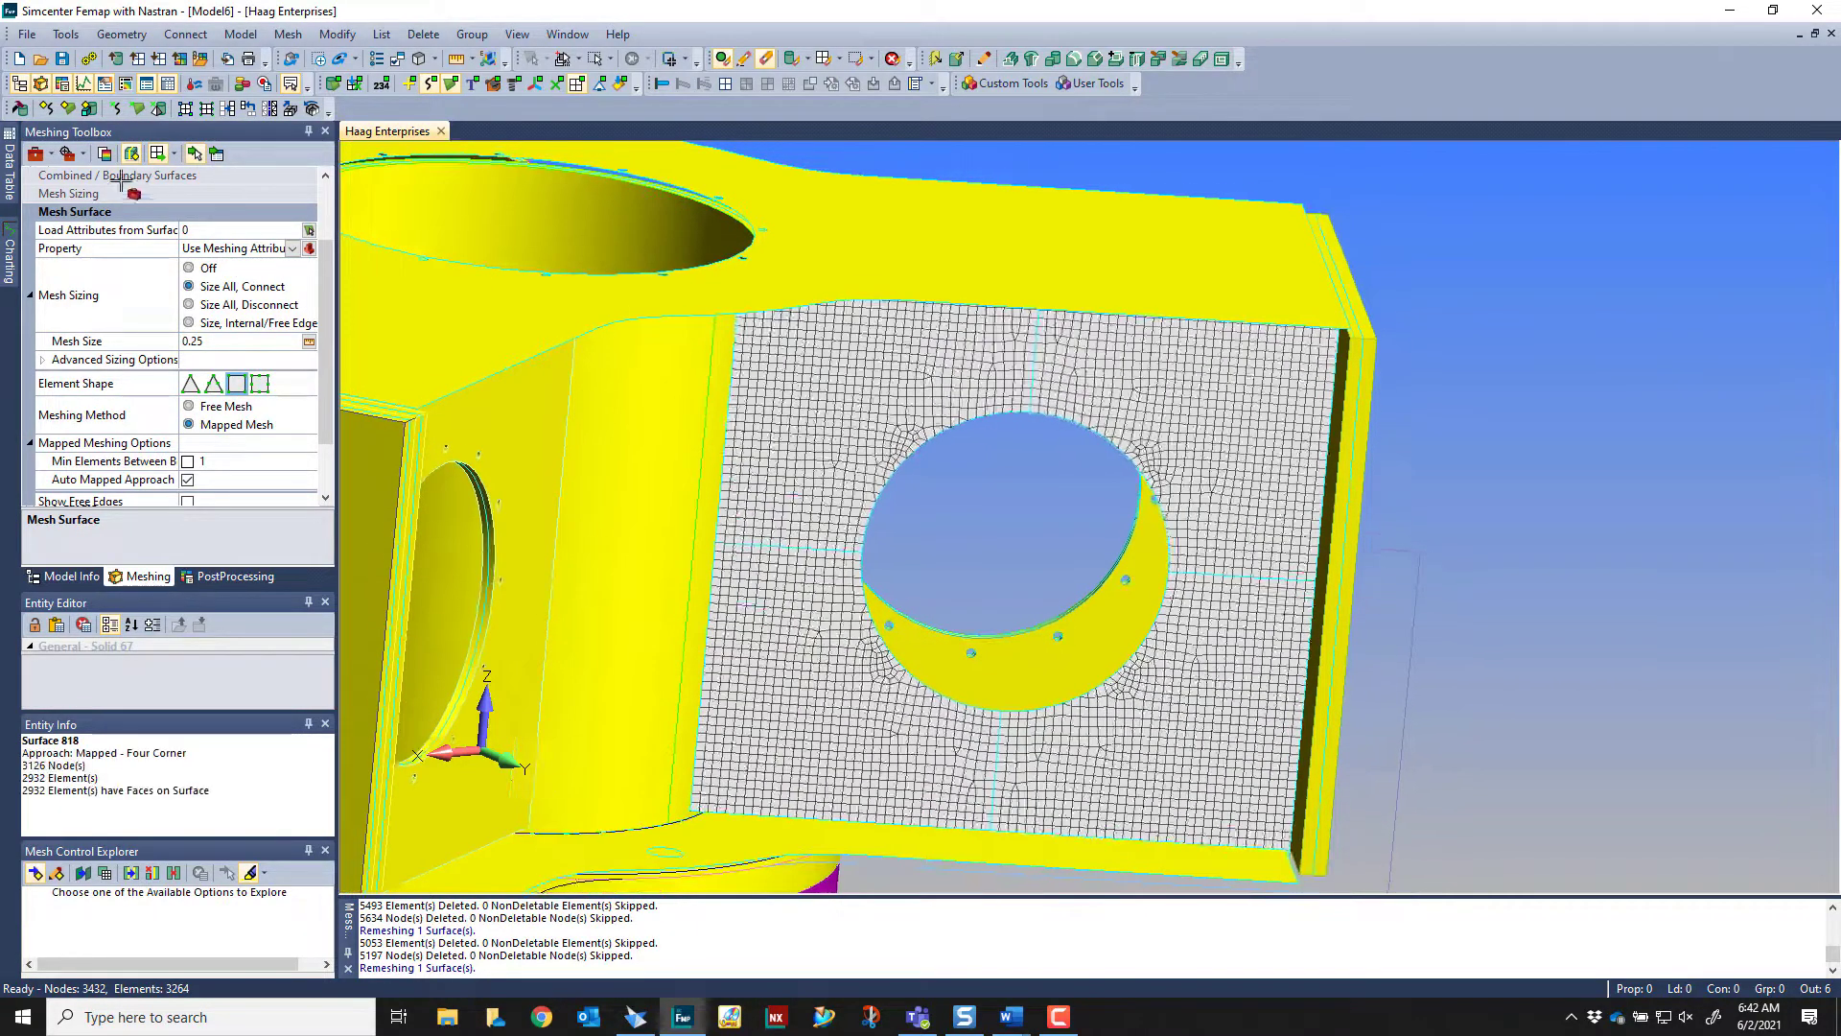
left_click(174, 153)
left_click(206, 246)
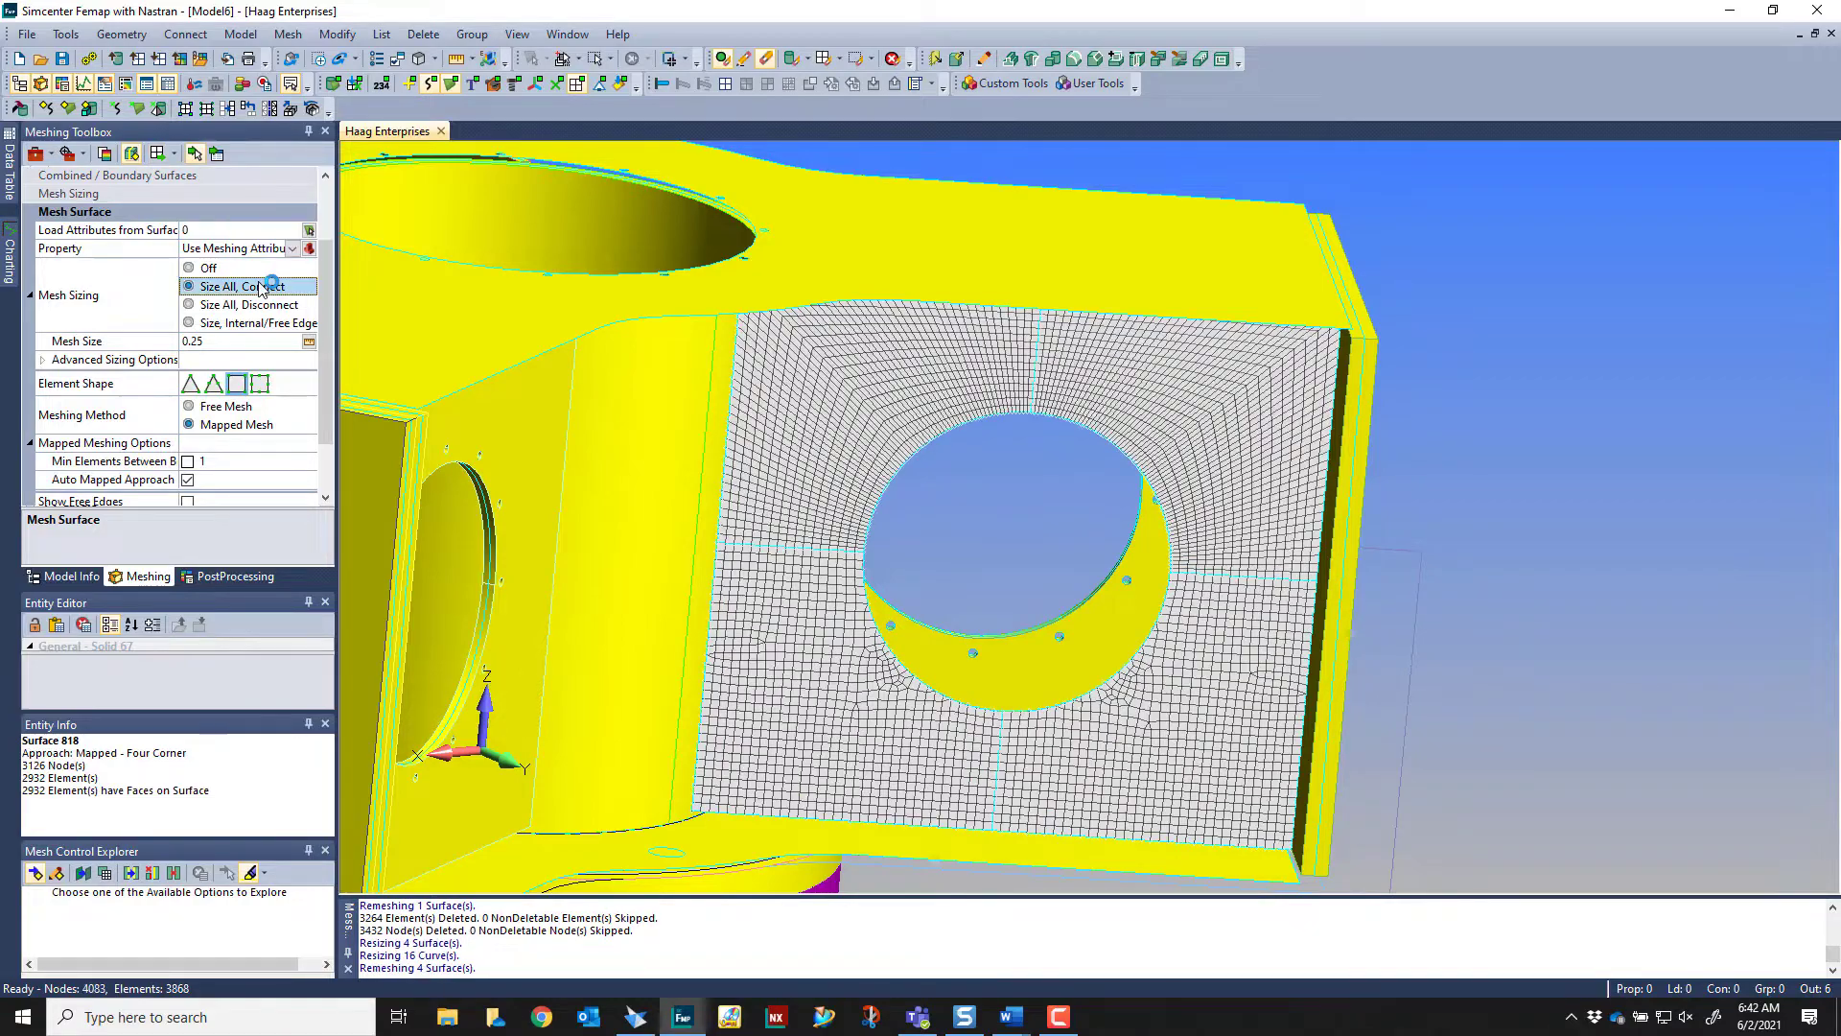
Turn on Auto Remesh and apply the mapped mesh to the plate's two lower quadrants
left_click(173, 154)
left_click(196, 201)
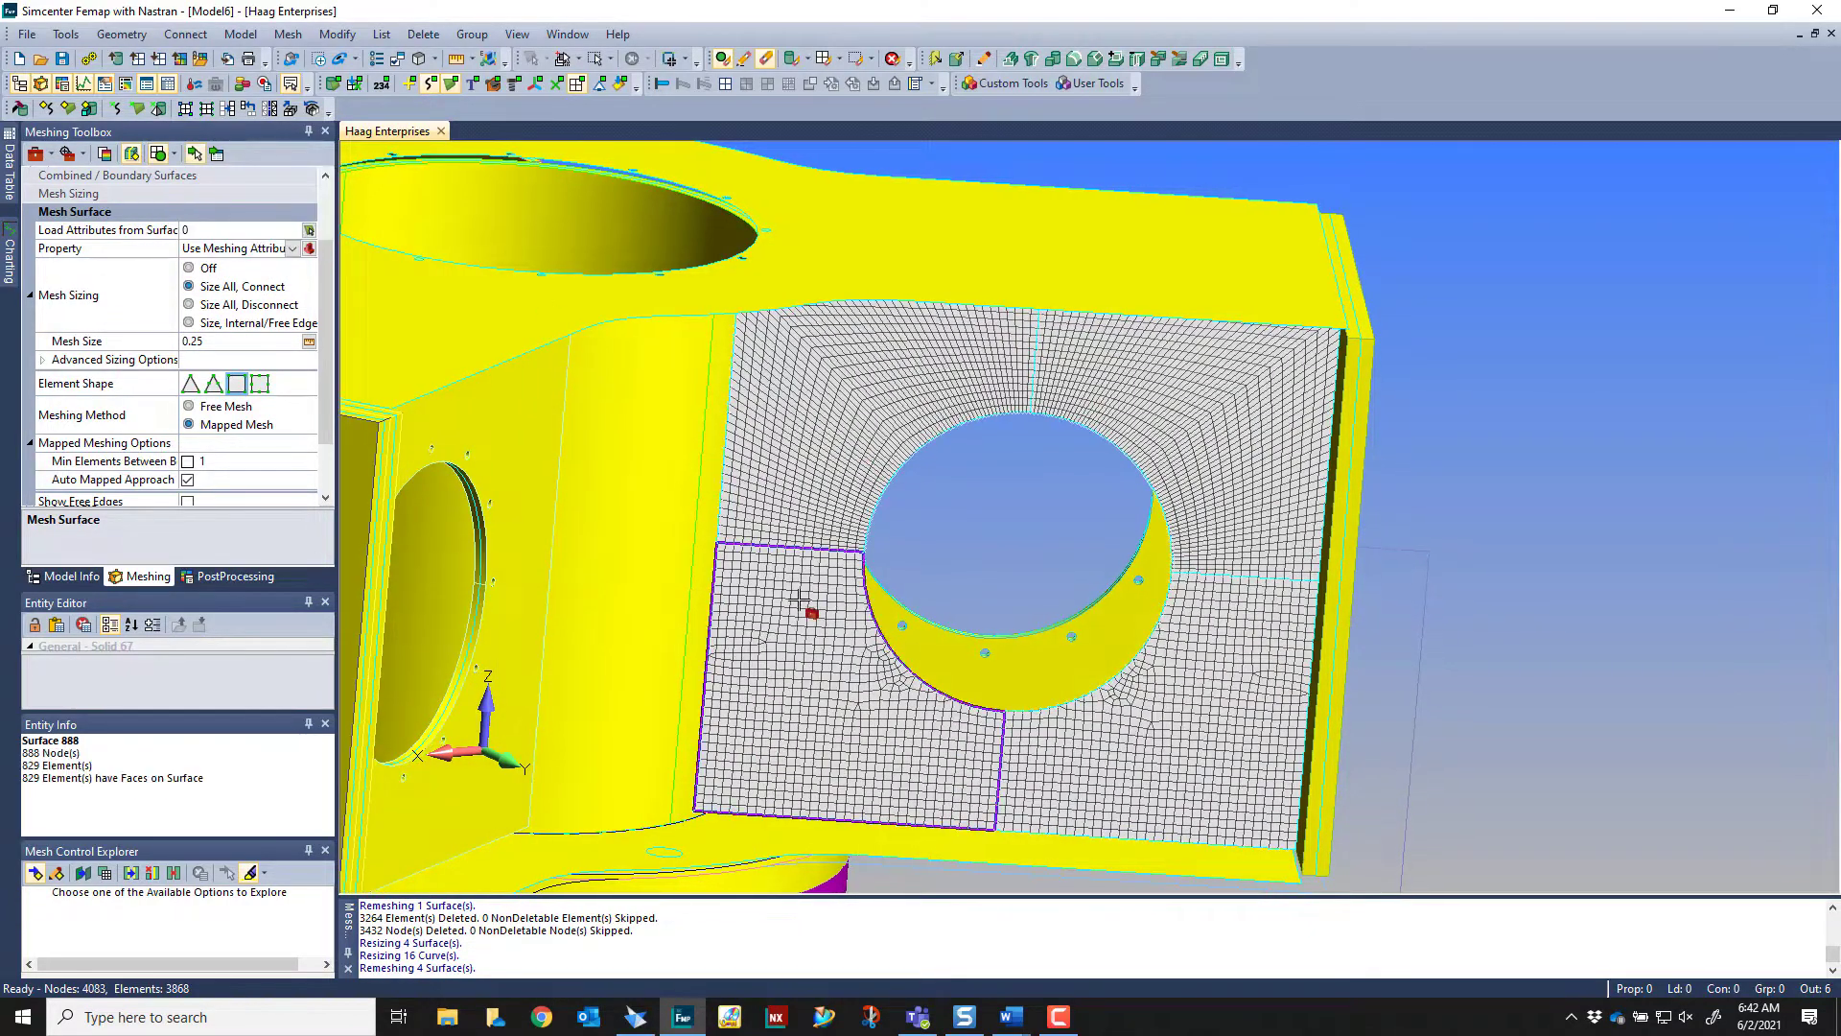
left_click(806, 609)
left_click(1198, 680)
middle_click_drag(1422, 497, 1456, 460)
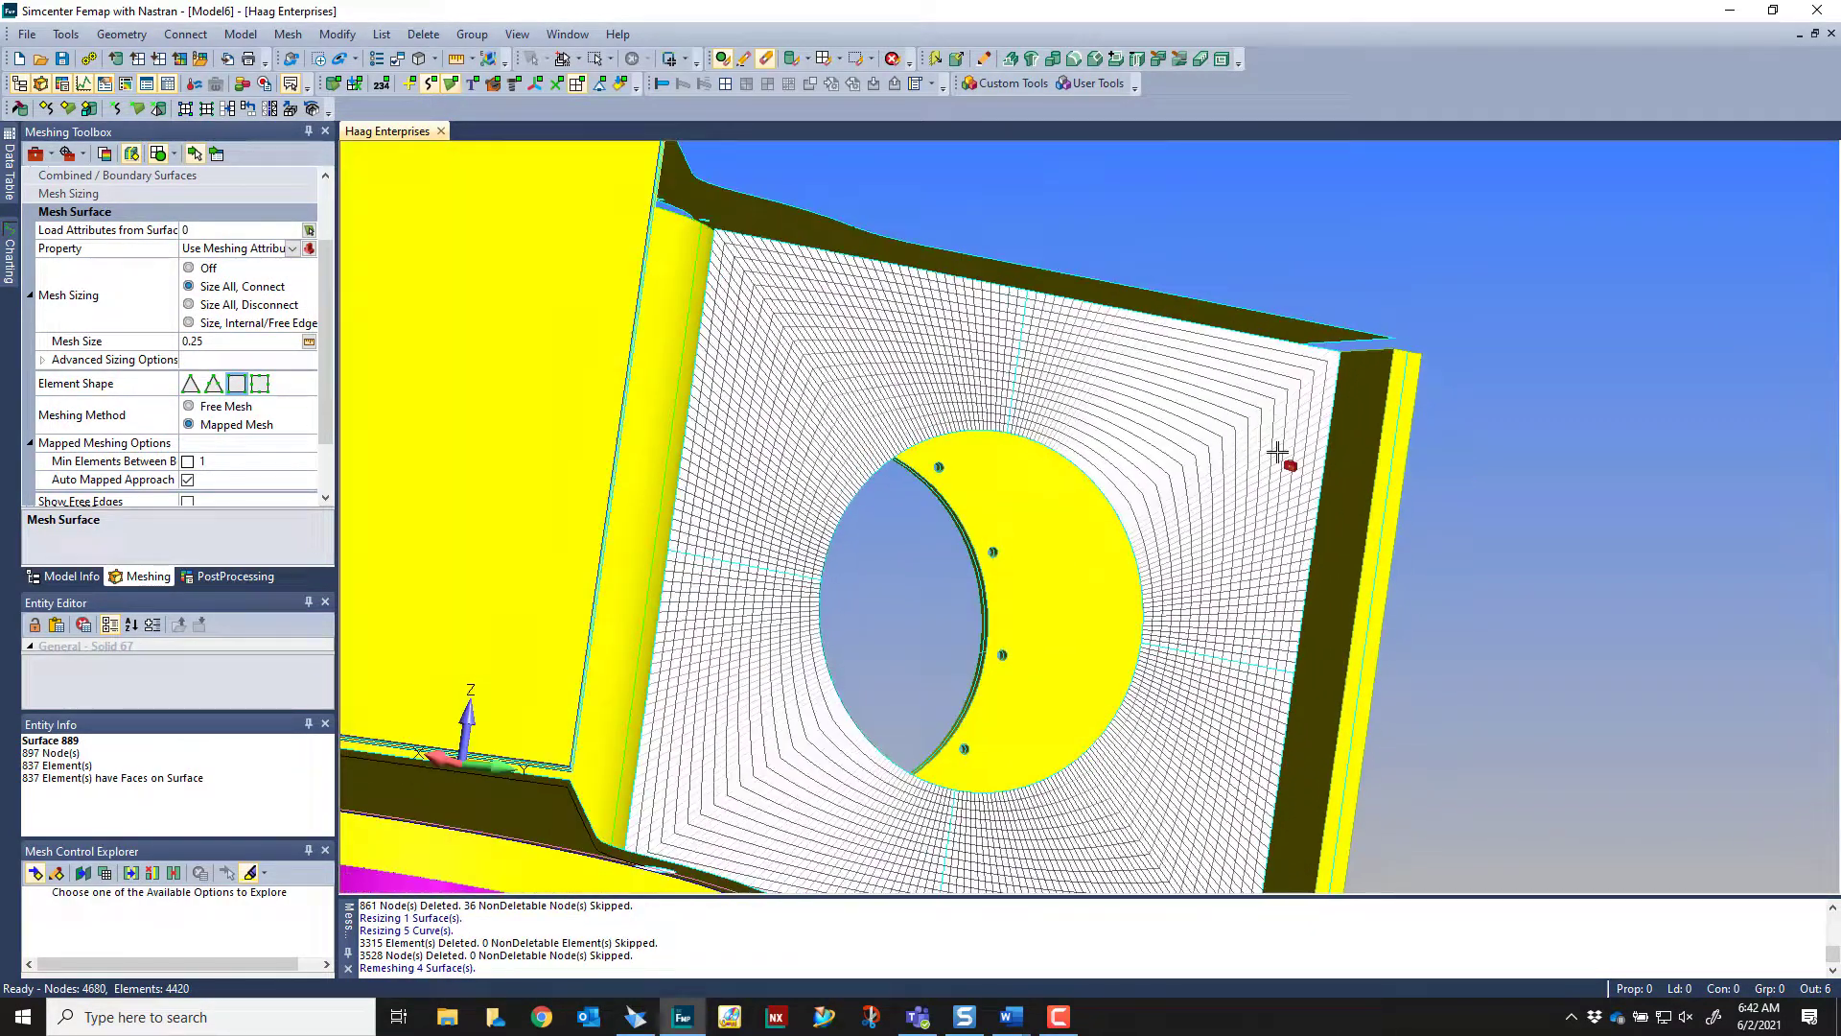
middle_click_drag(1278, 451, 1020, 551)
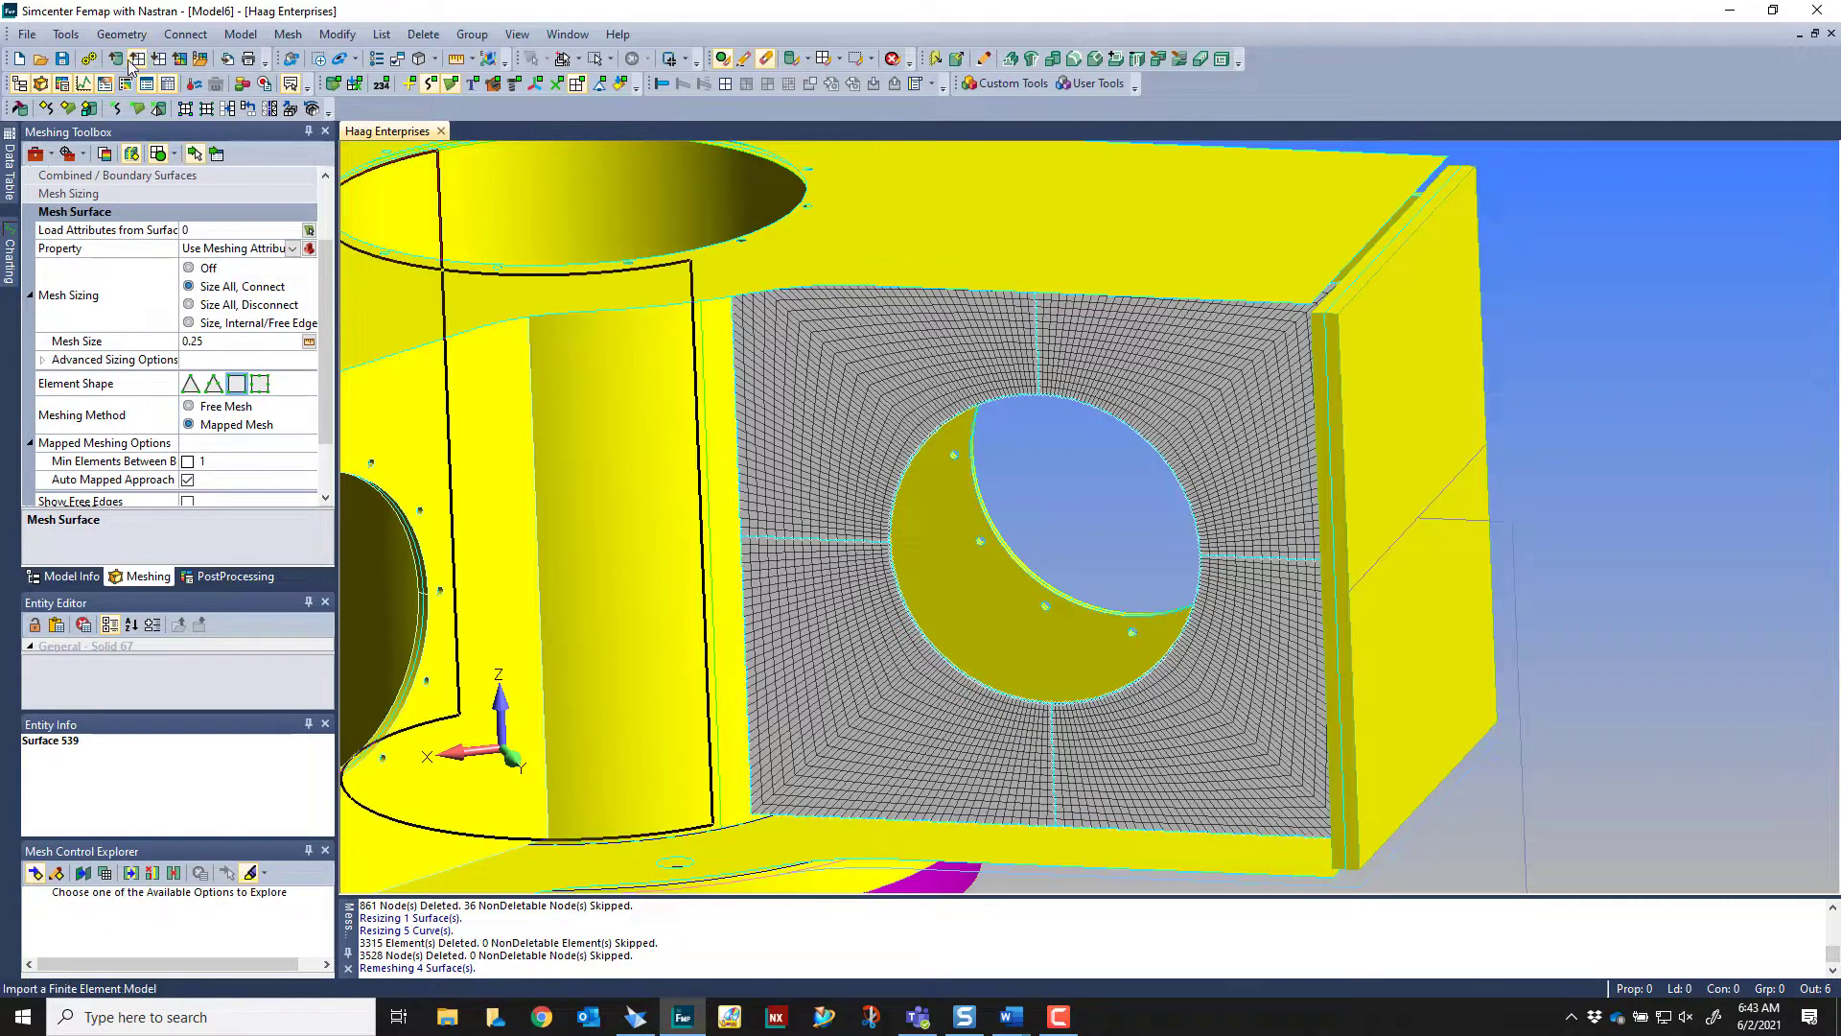
Switch to Solid Edge and apply the FEM Rev B display configuration to the mast assembly
left_click(635, 1017)
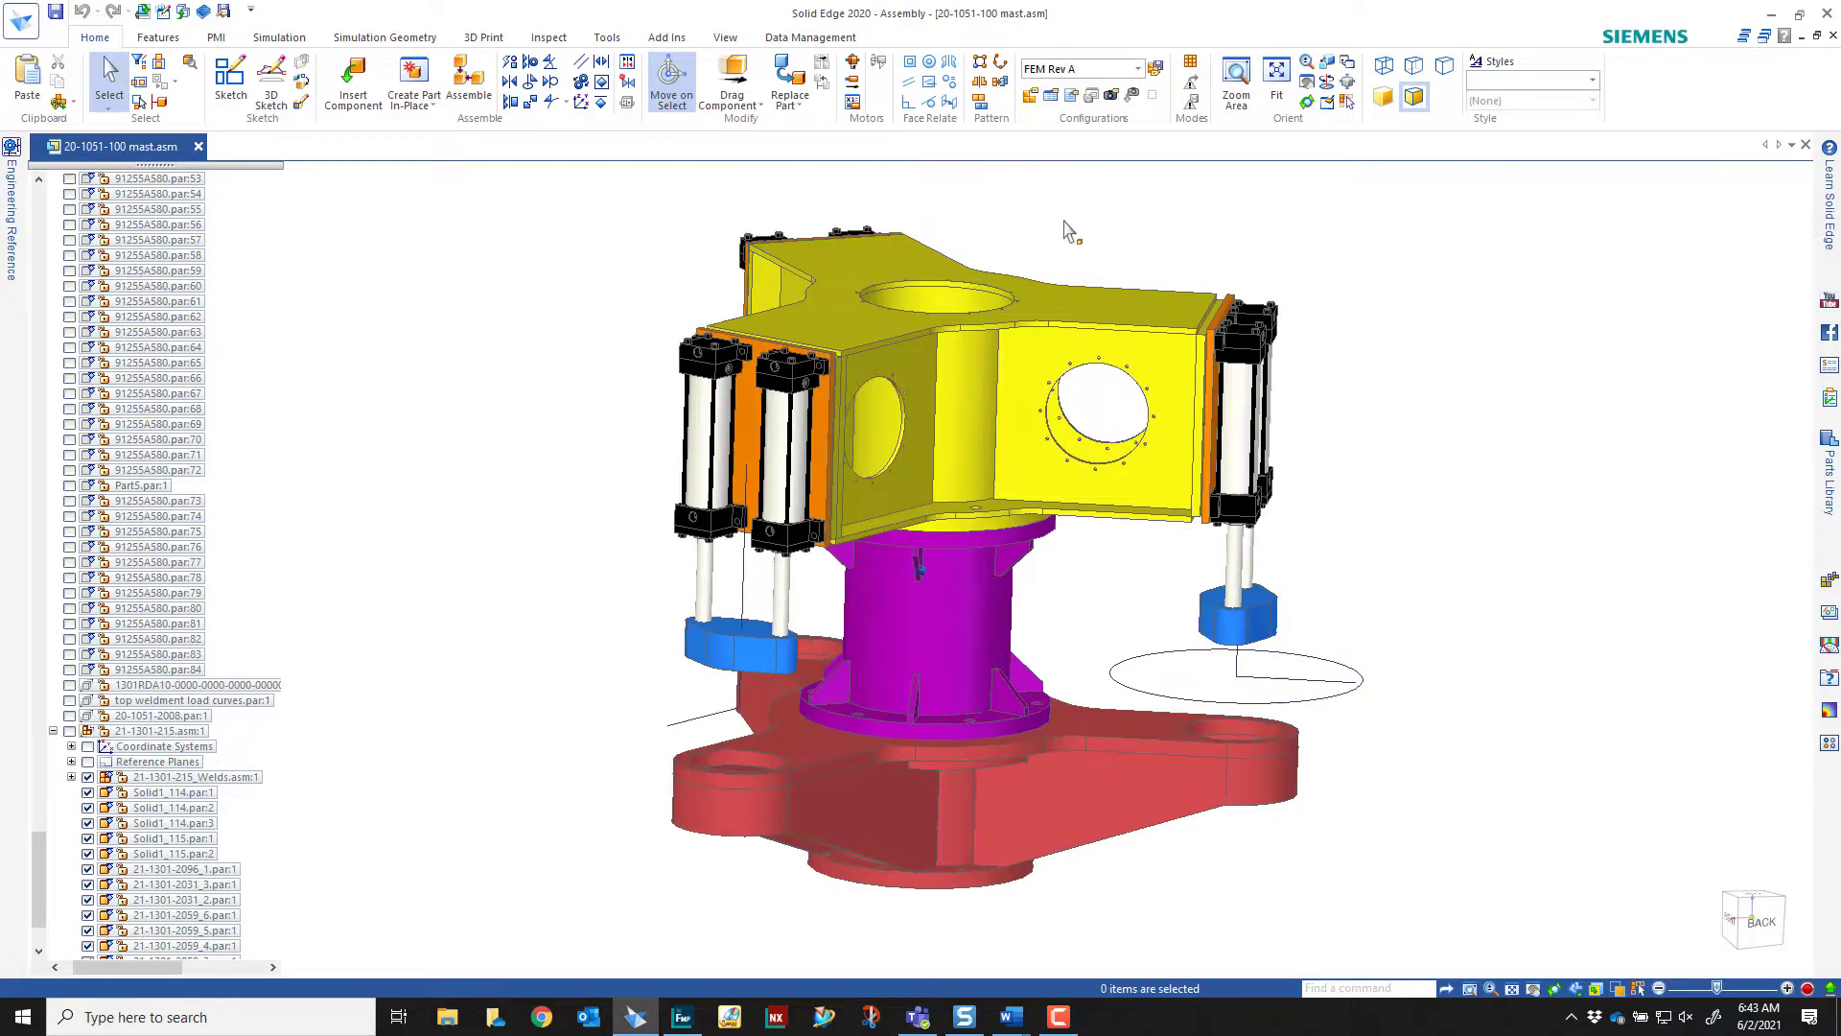
left_click(1136, 70)
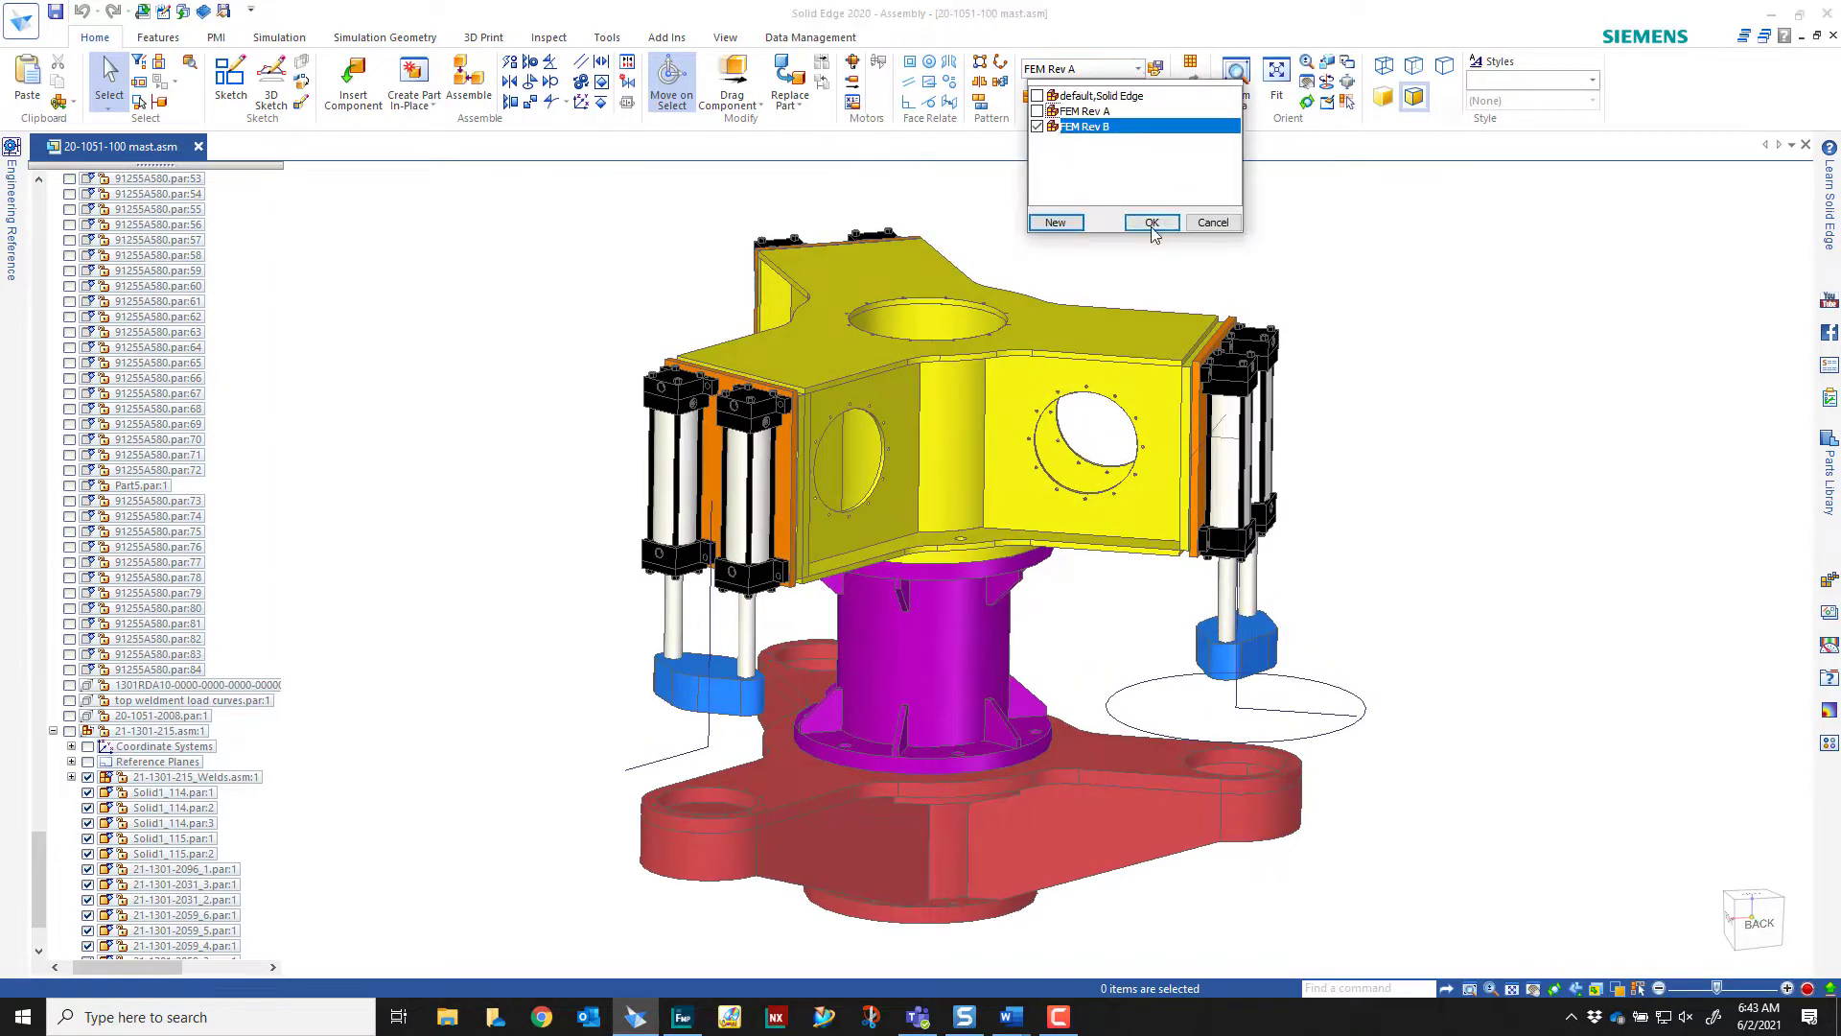
left_click(1102, 119)
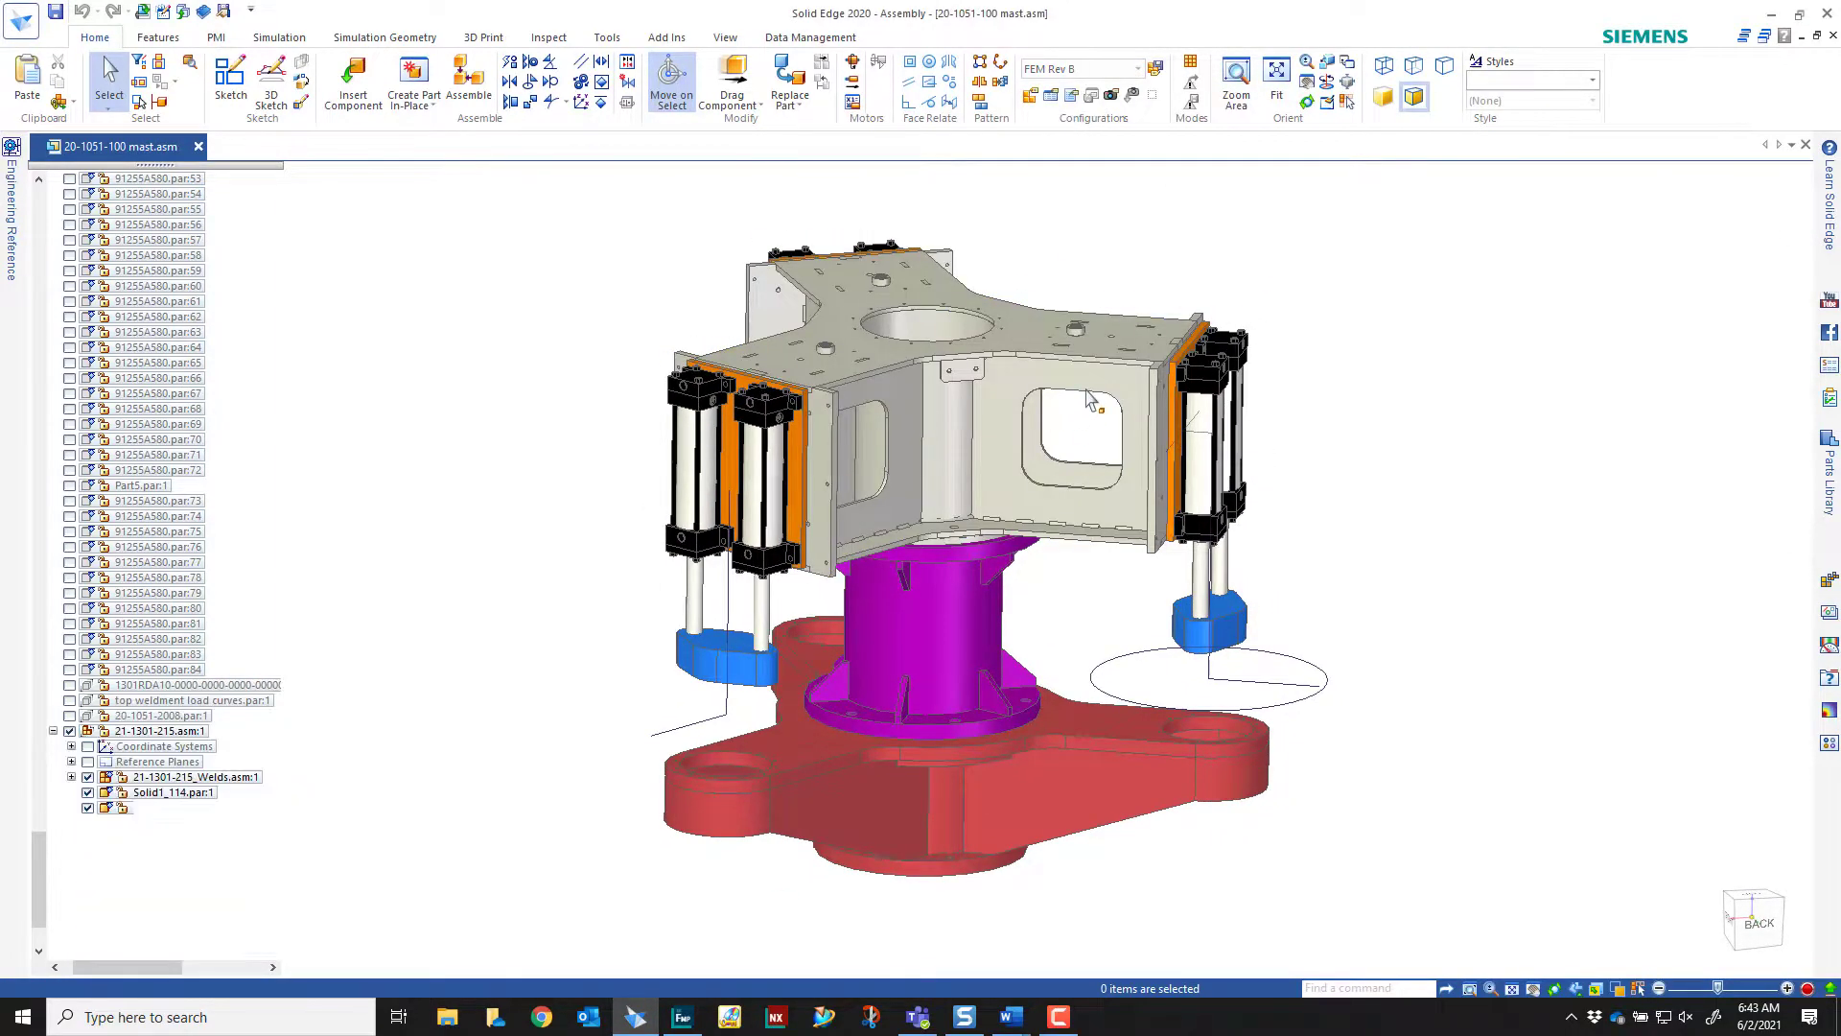
Isolate the side plate with the rounded rectangular cutout from the rest of the assembly
left_click(1093, 387)
right_click(1093, 387)
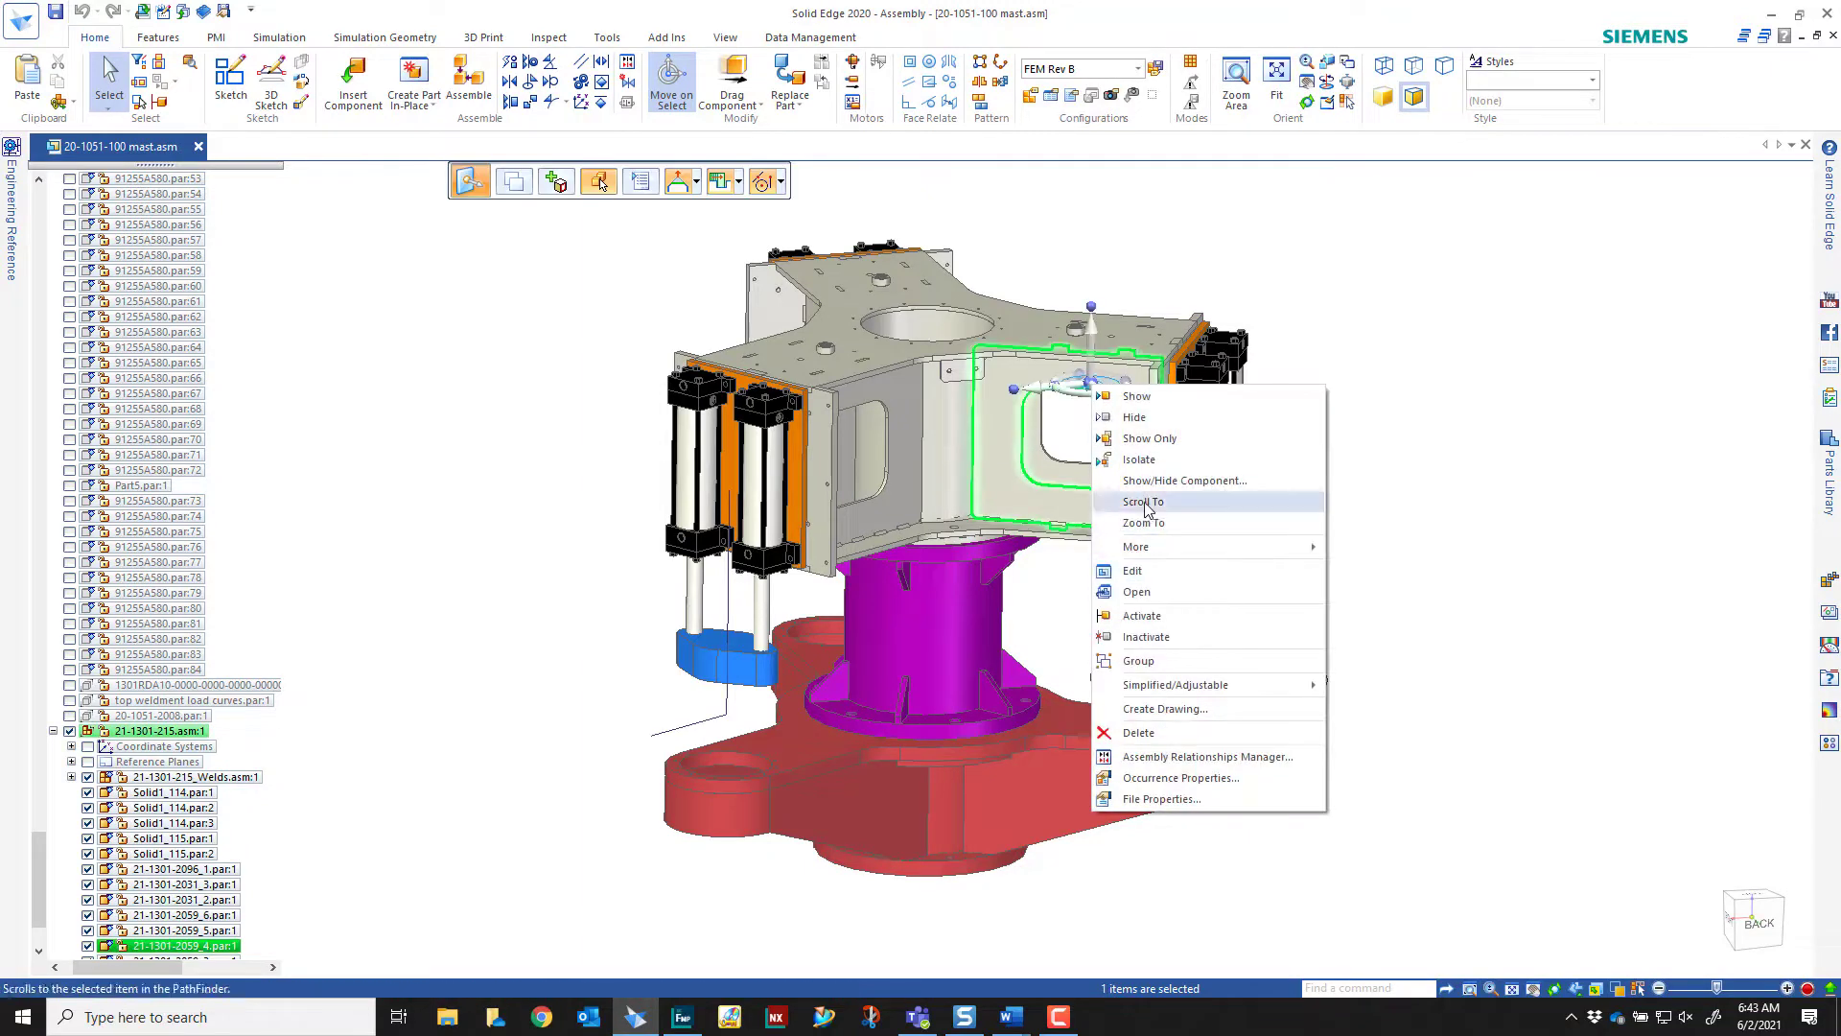
left_click(1138, 459)
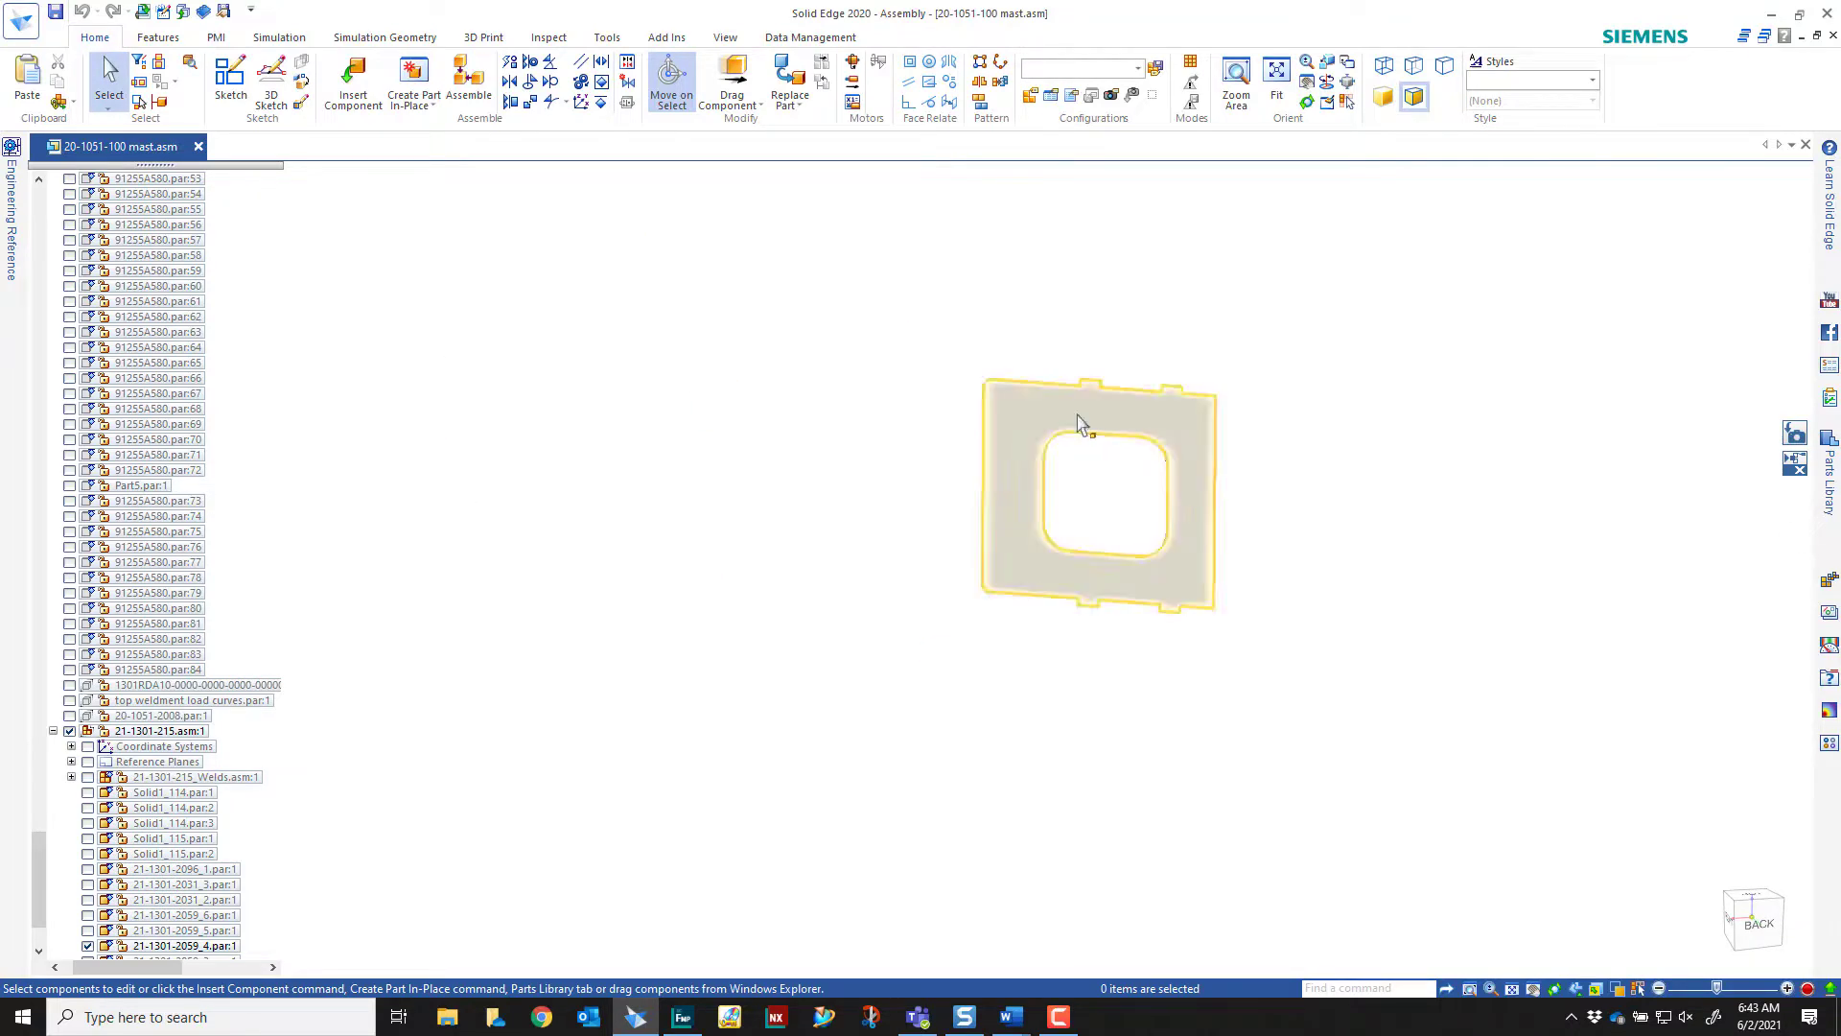
Set up saving the isolated plate as a Parasolid document, version 30.0, with Export displayed only enabled
left_click(28, 26)
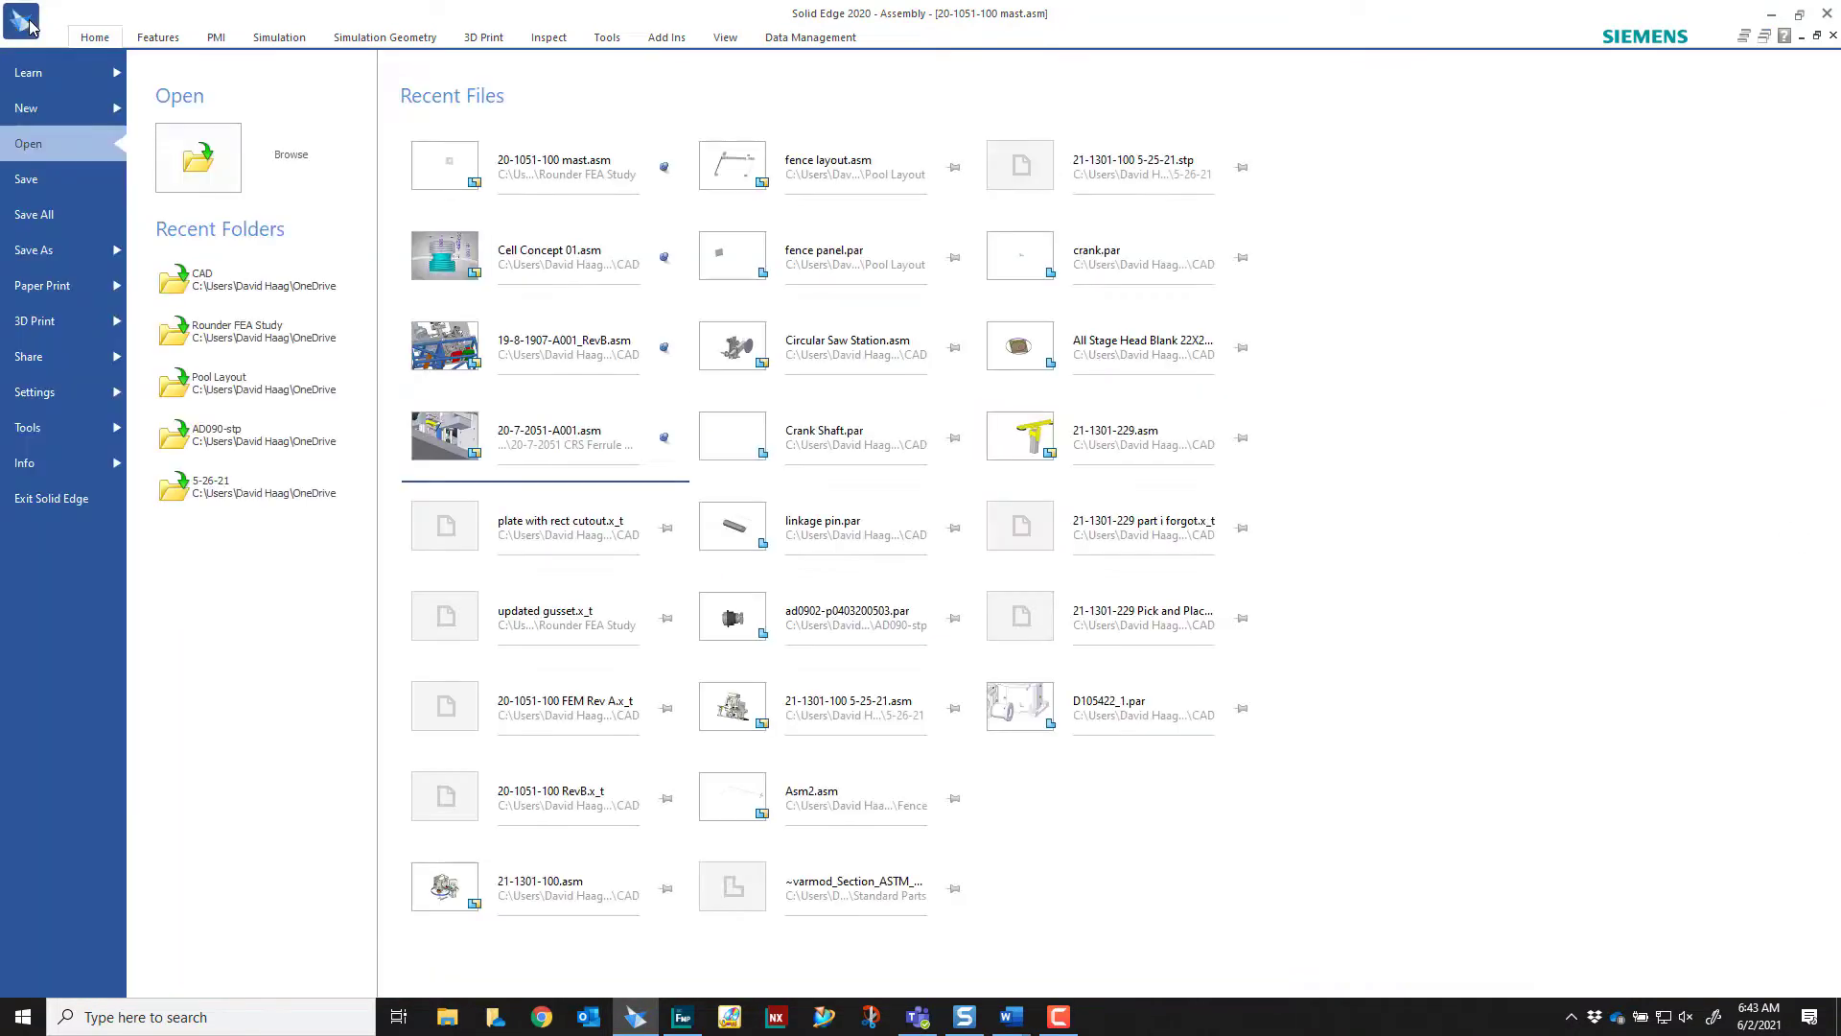
left_click(113, 250)
left_click(393, 182)
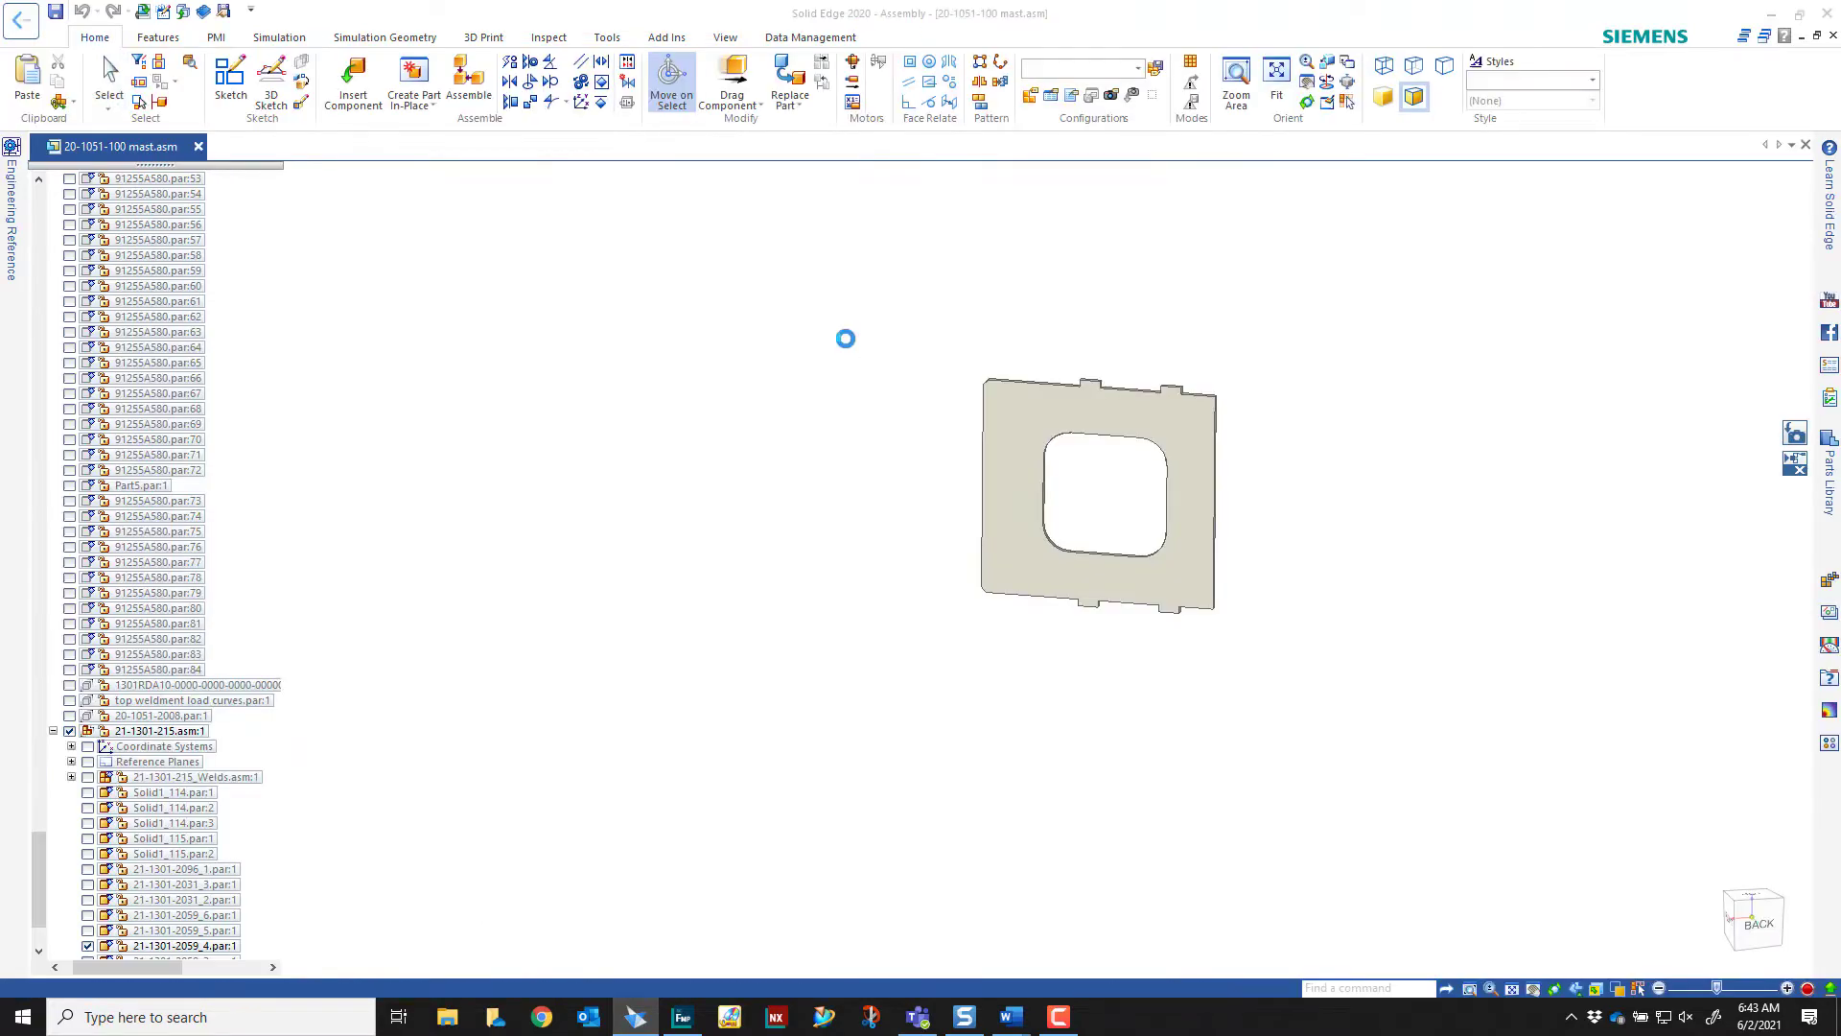
left_click(966, 550)
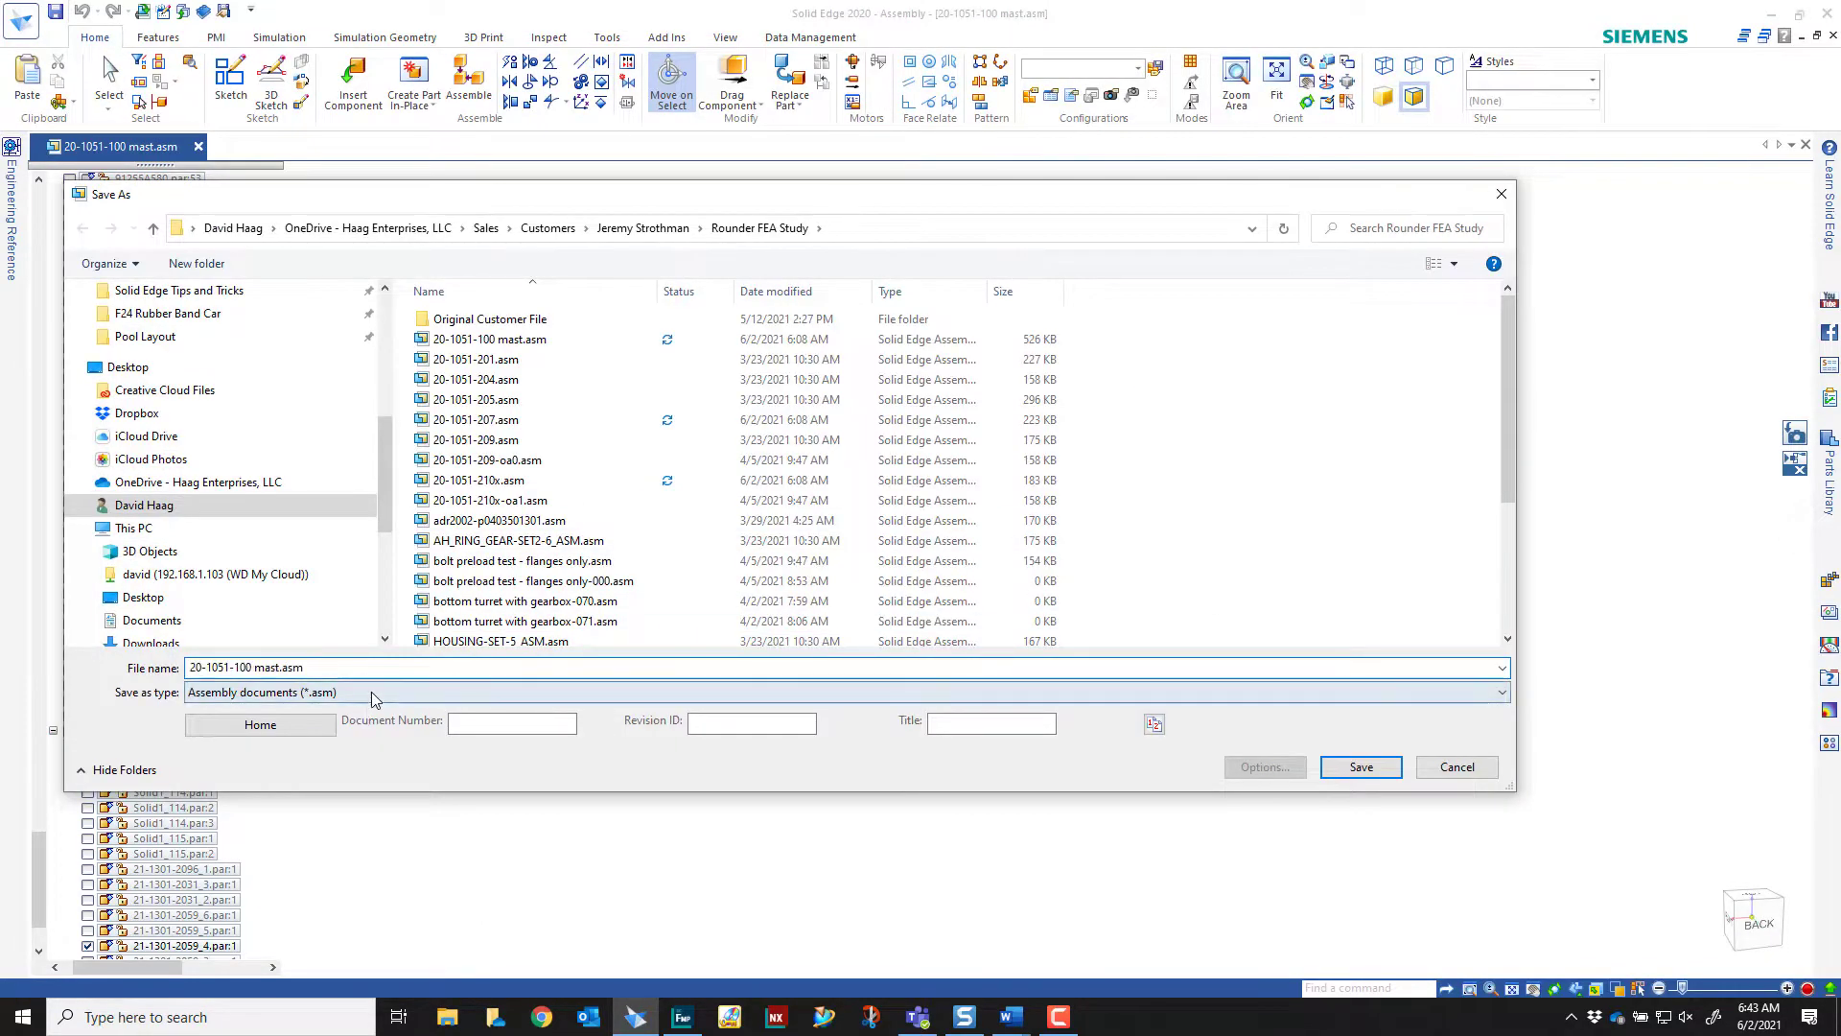
left_click(371, 692)
left_click(249, 887)
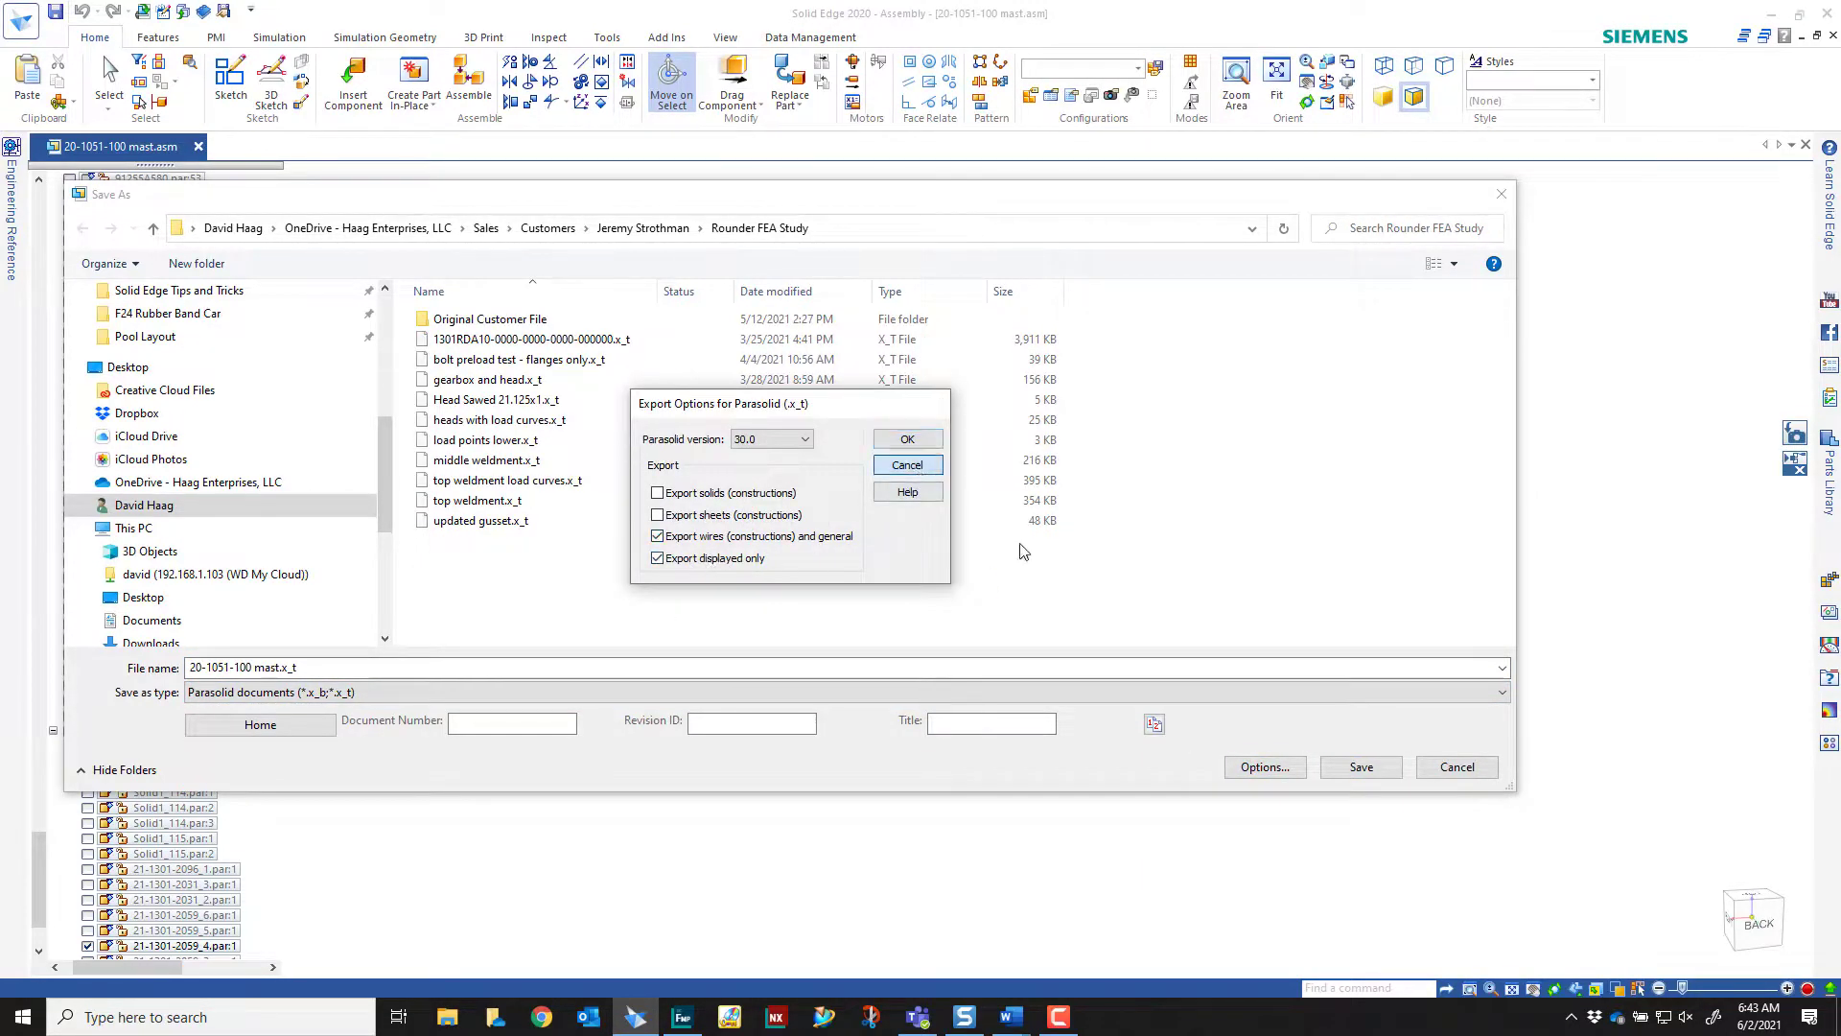
left_click(907, 438)
Switch to Femap and import the Parasolid geometry plate with rect cutout.x_t with a scale factor of 39.37
left_click(689, 1017)
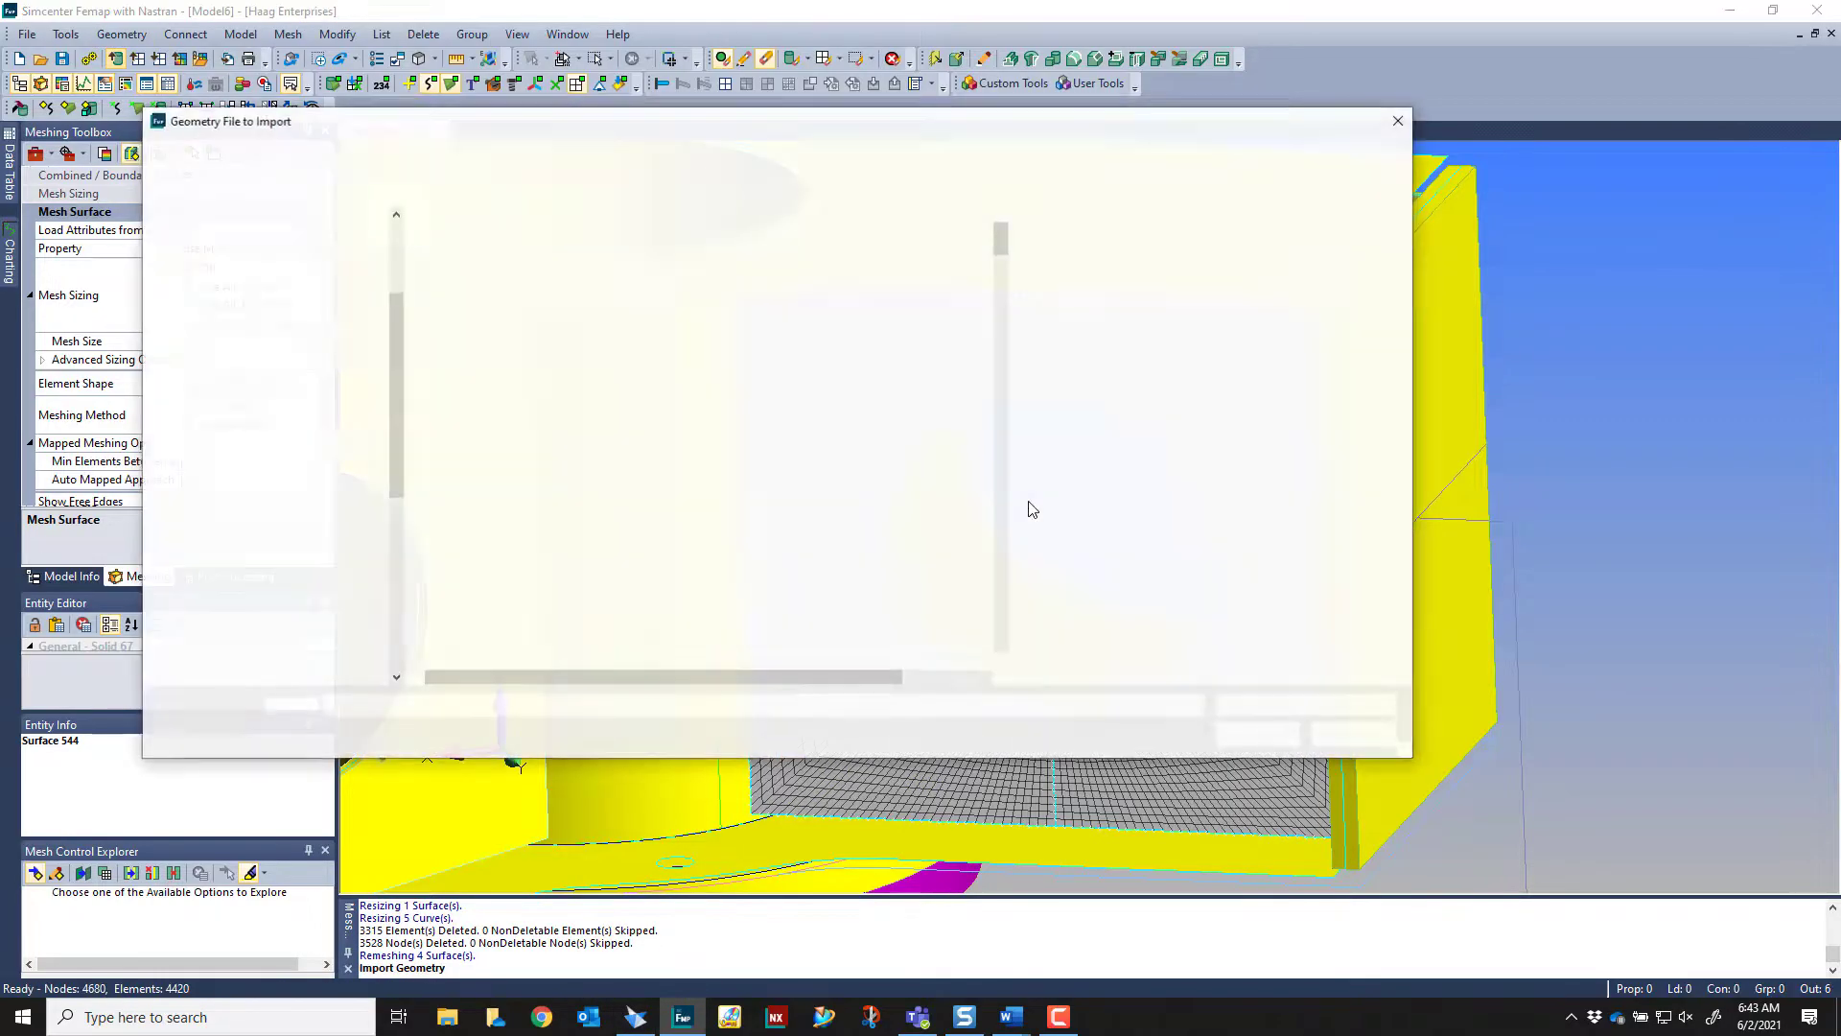
left_click(1305, 712)
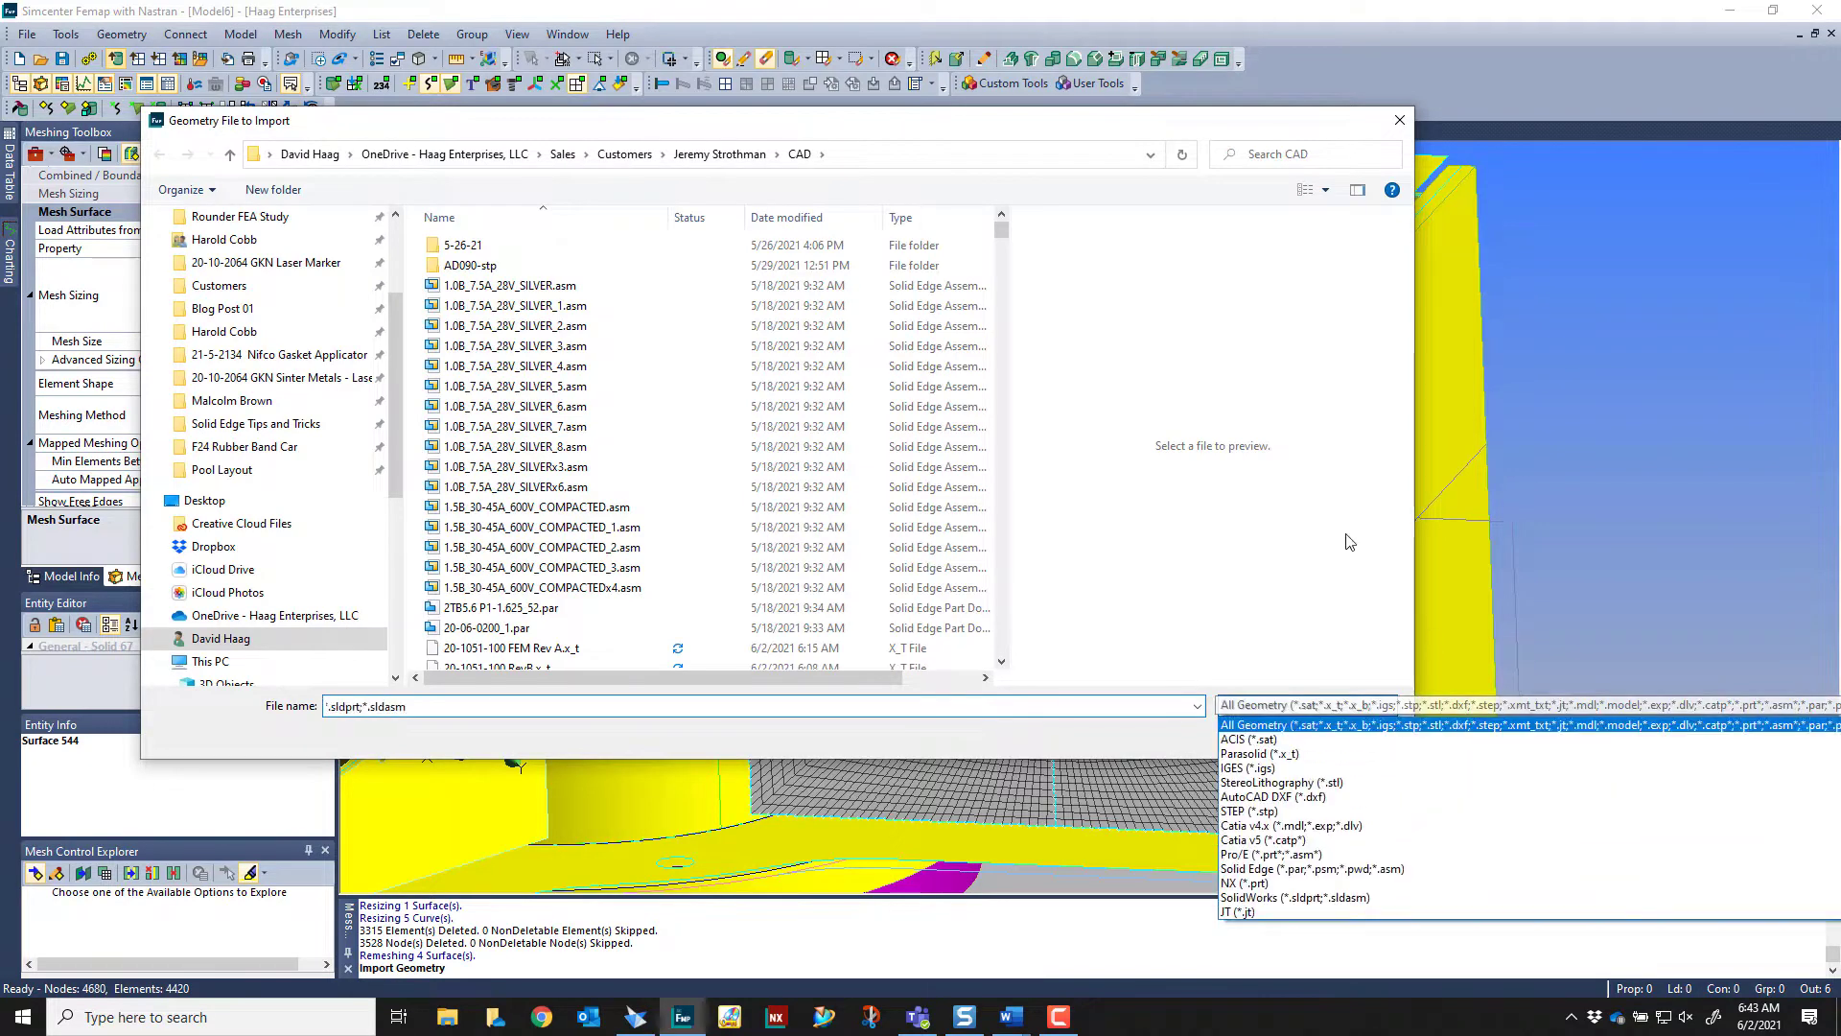
left_click(1297, 763)
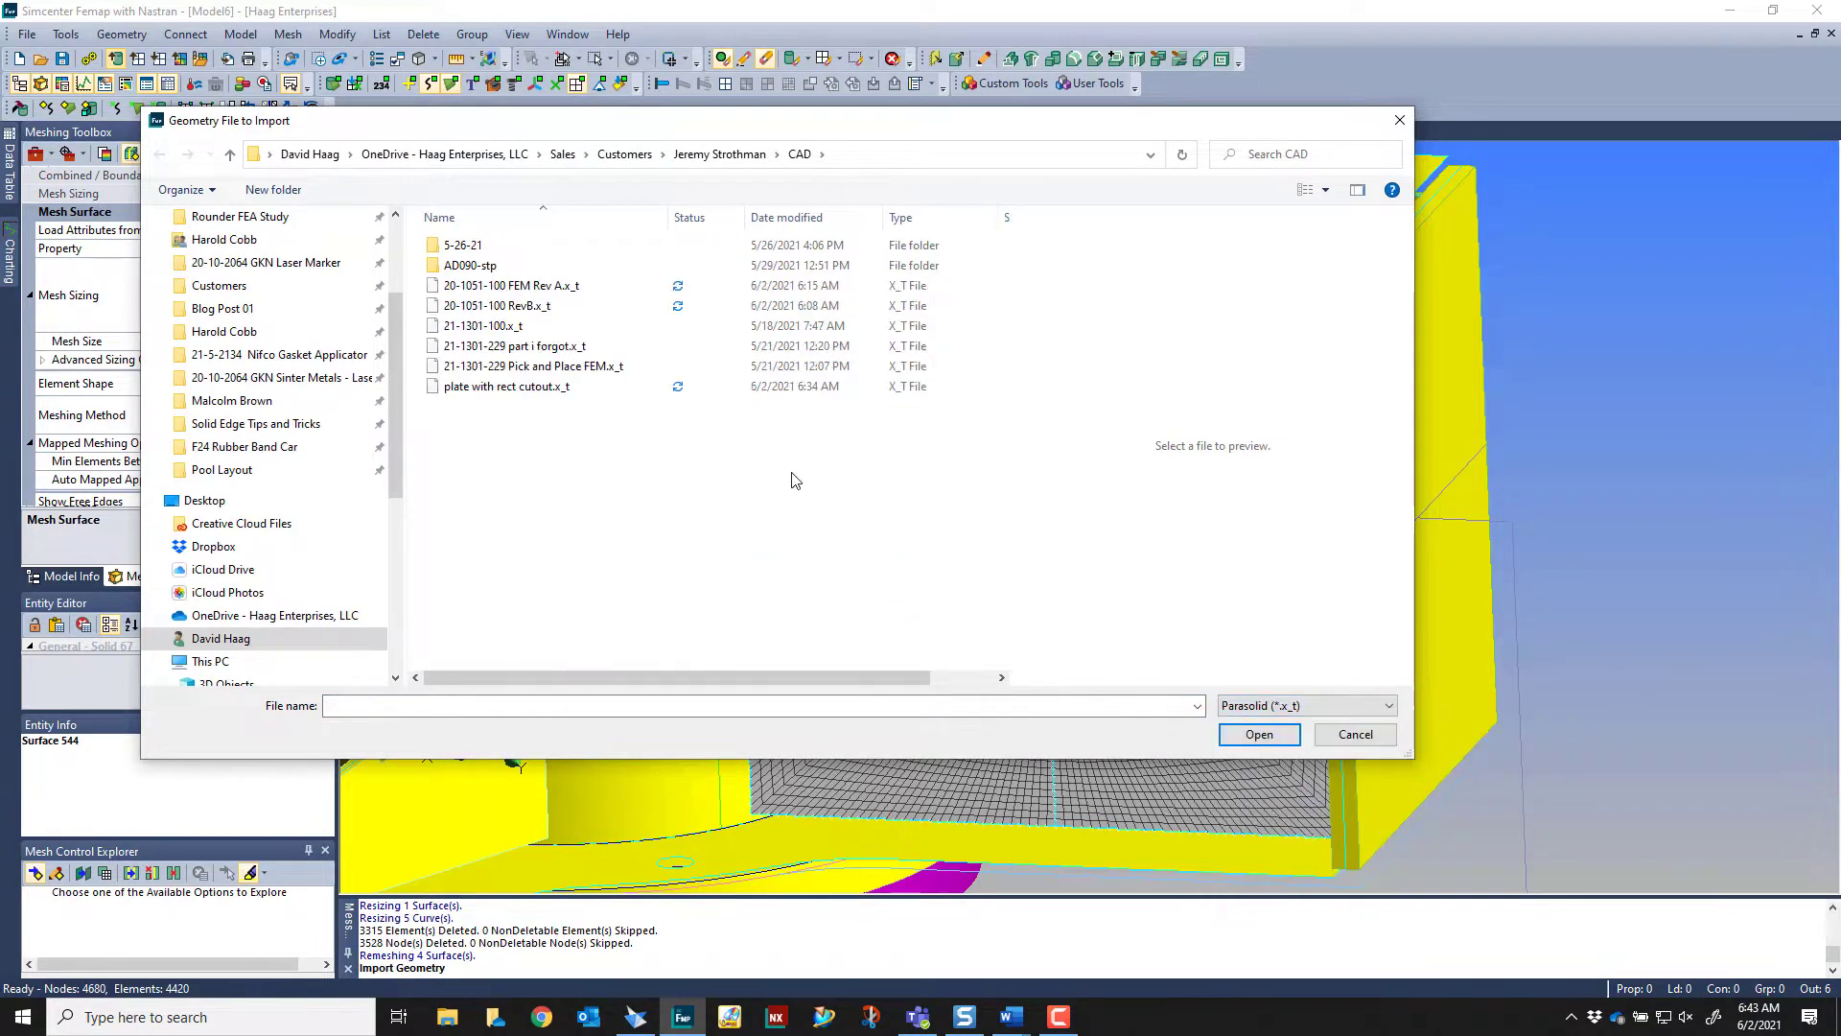
left_click(555, 389)
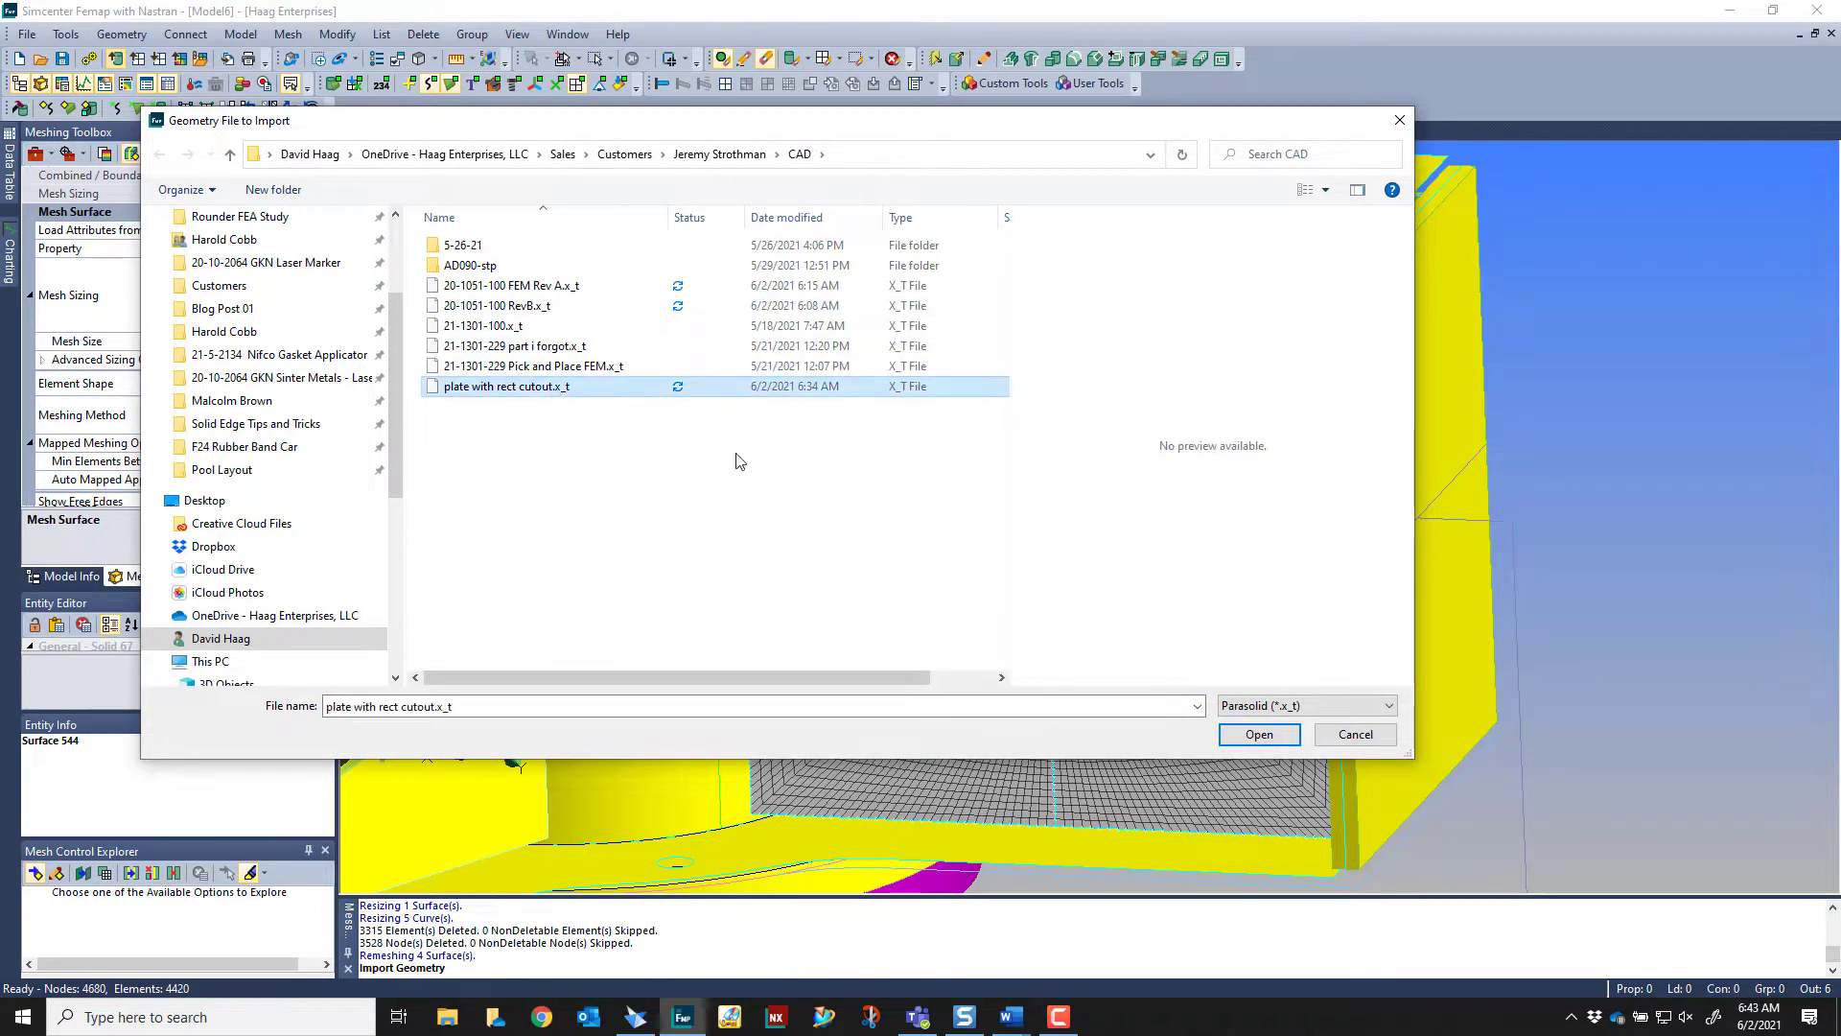
left_click(1288, 731)
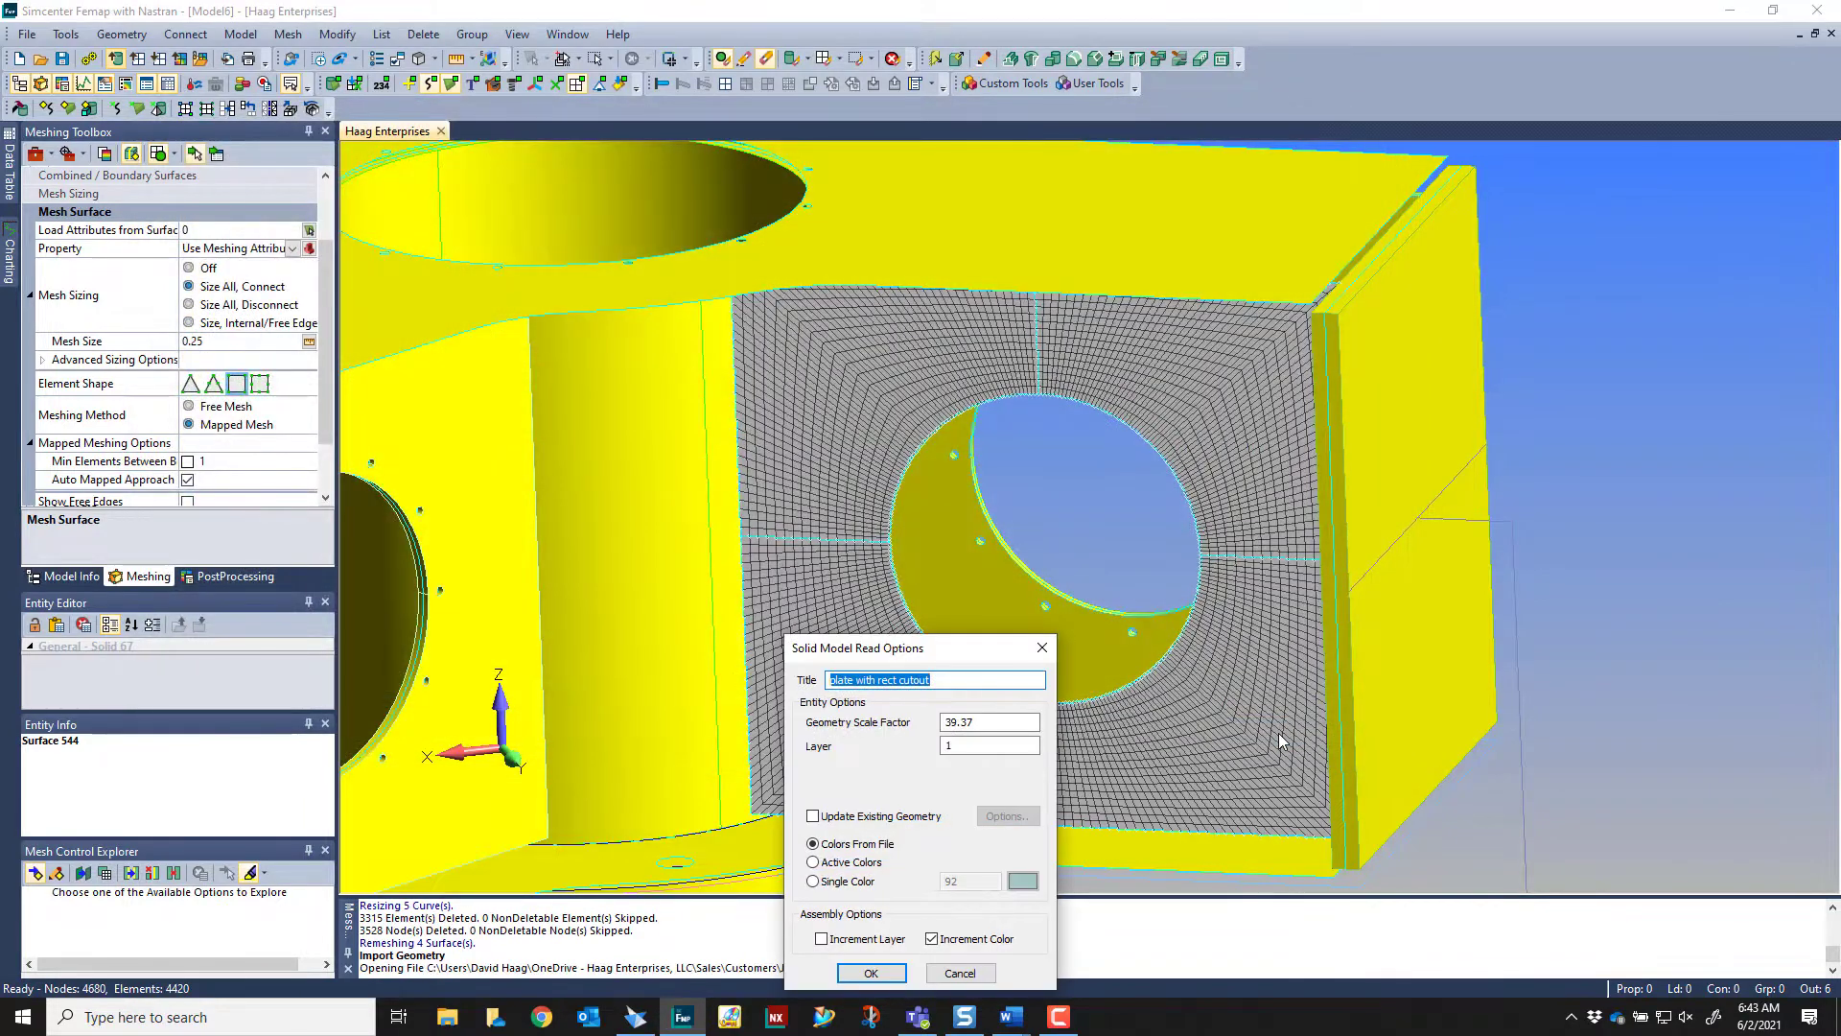
left_click(870, 973)
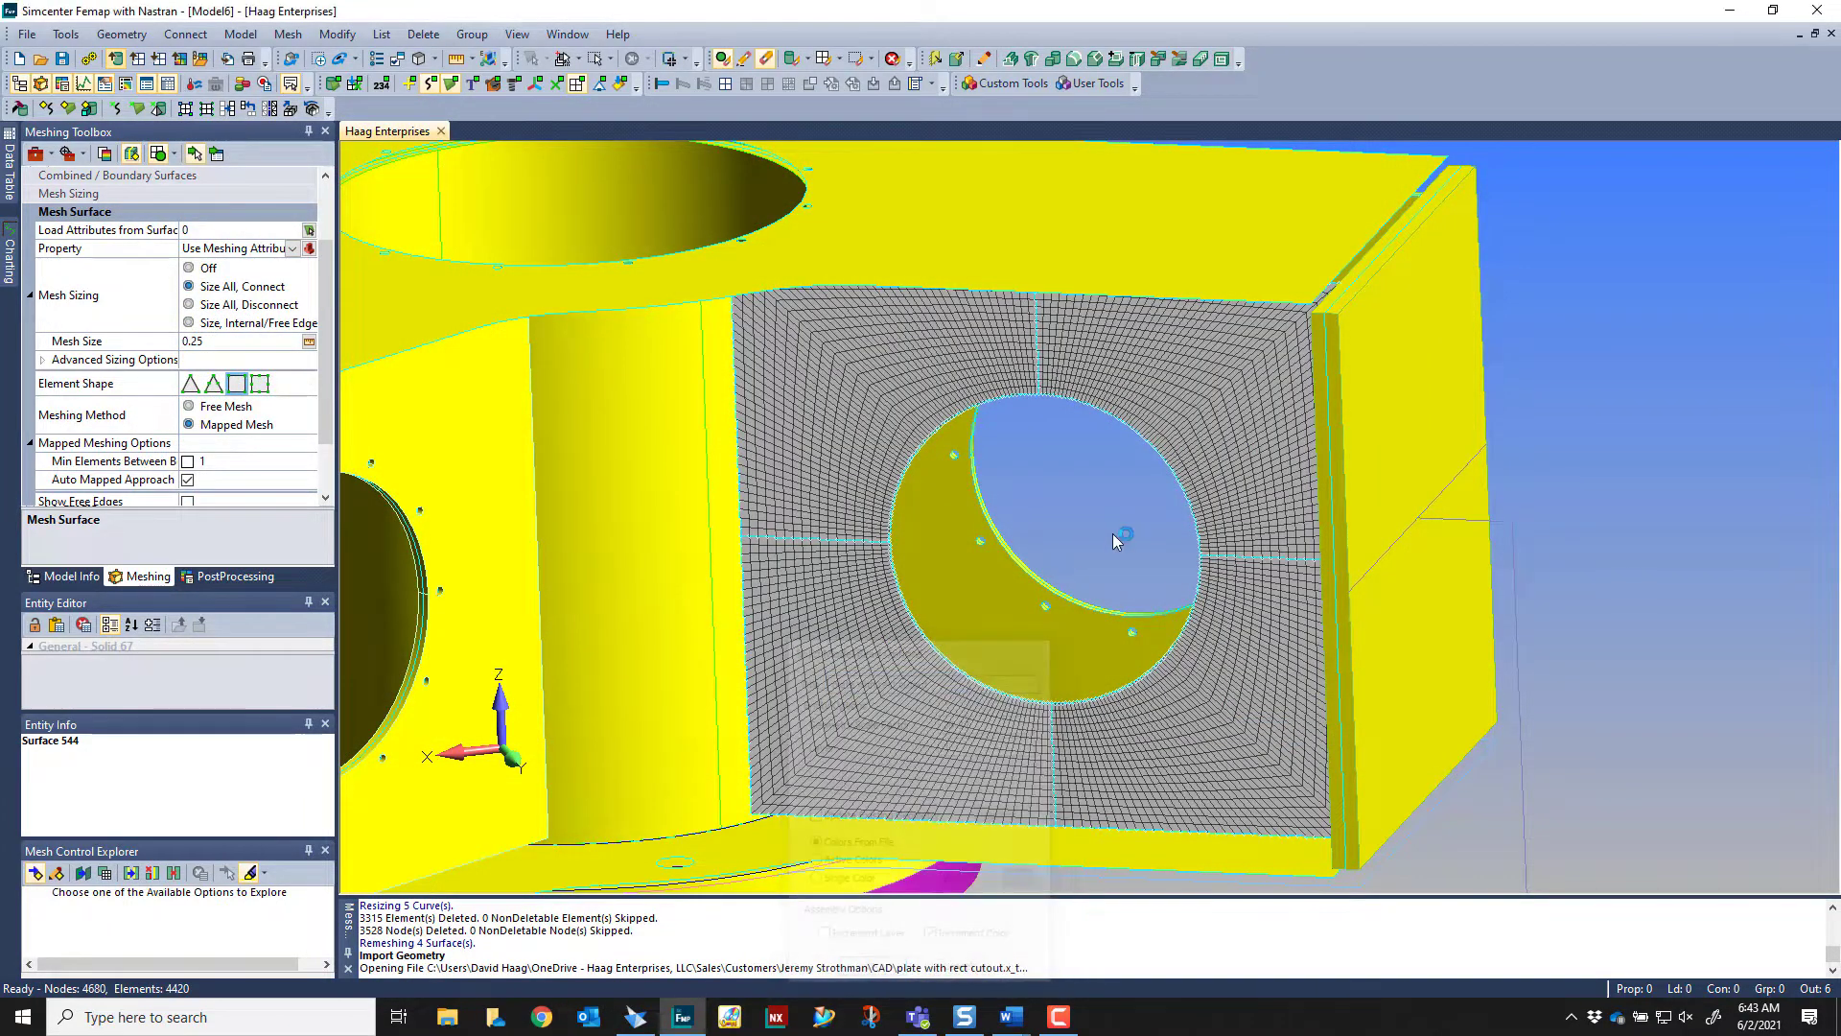
Examine how the imported plate's tabs and rounded rectangular cutout line up with the meshed plate and its circular opening
scroll(1258, 416, "up", 8)
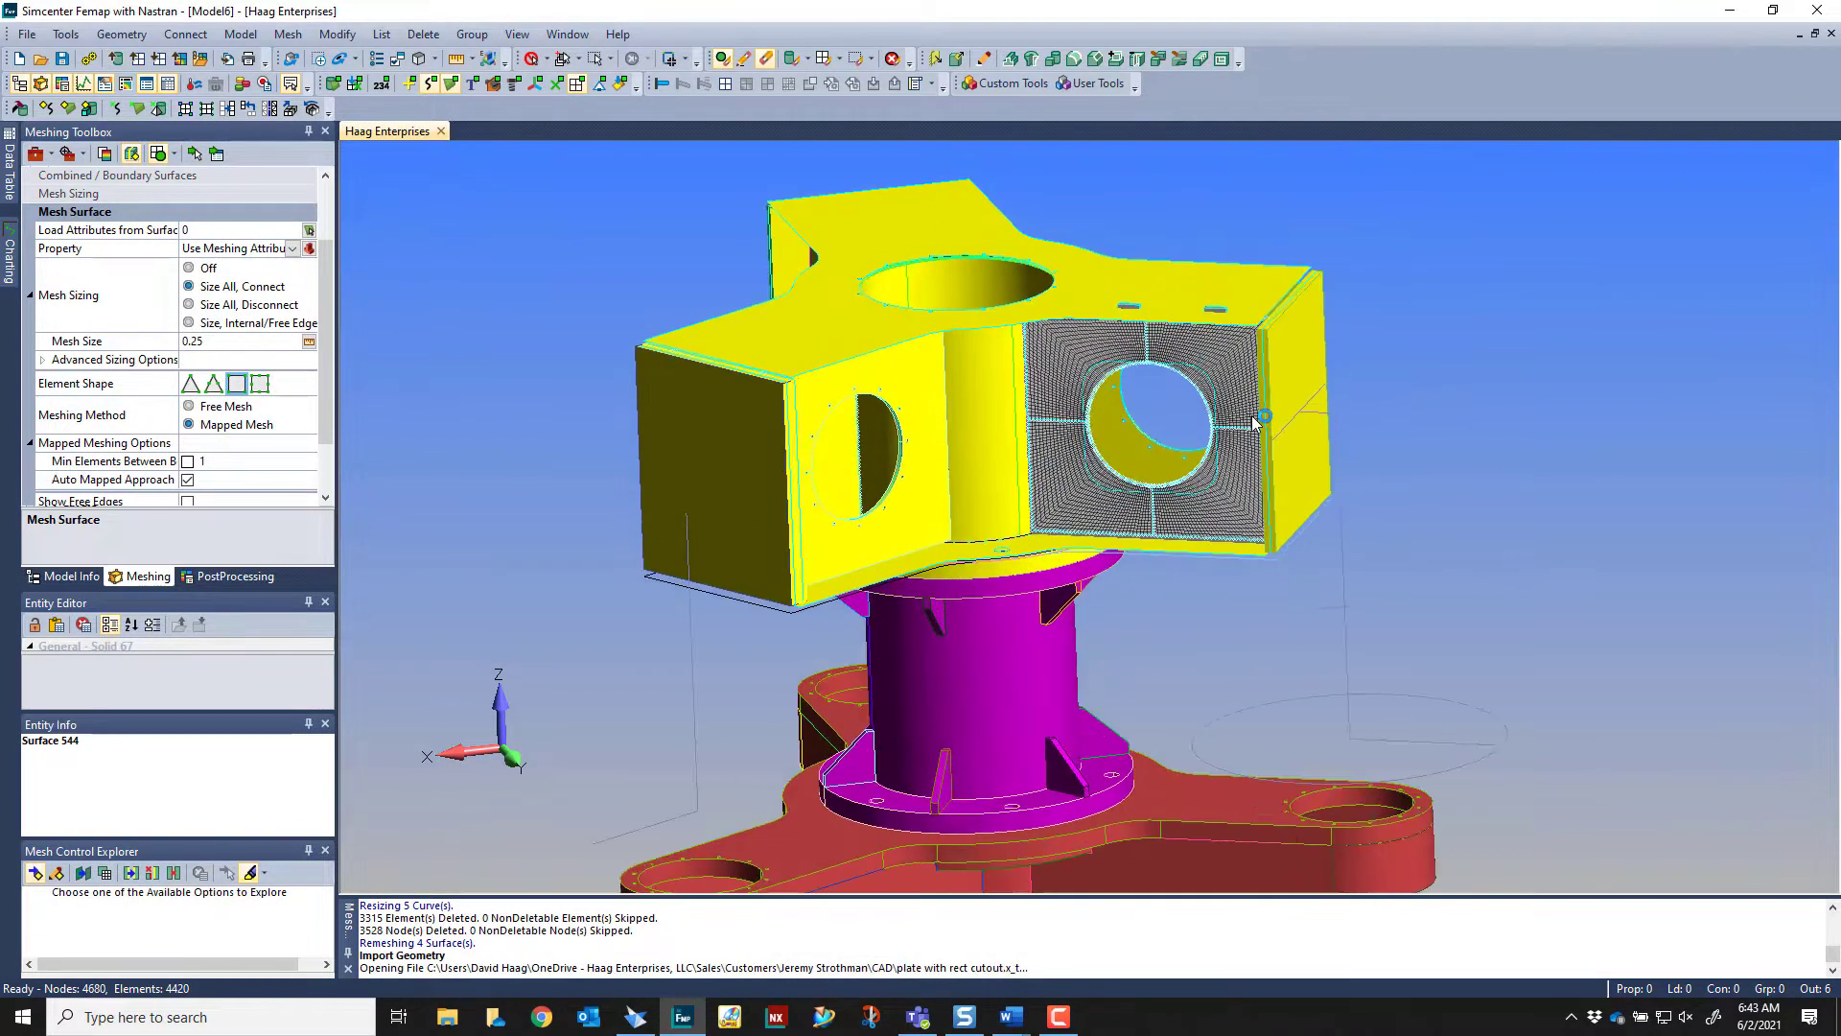
scroll(1160, 466, "up", 5)
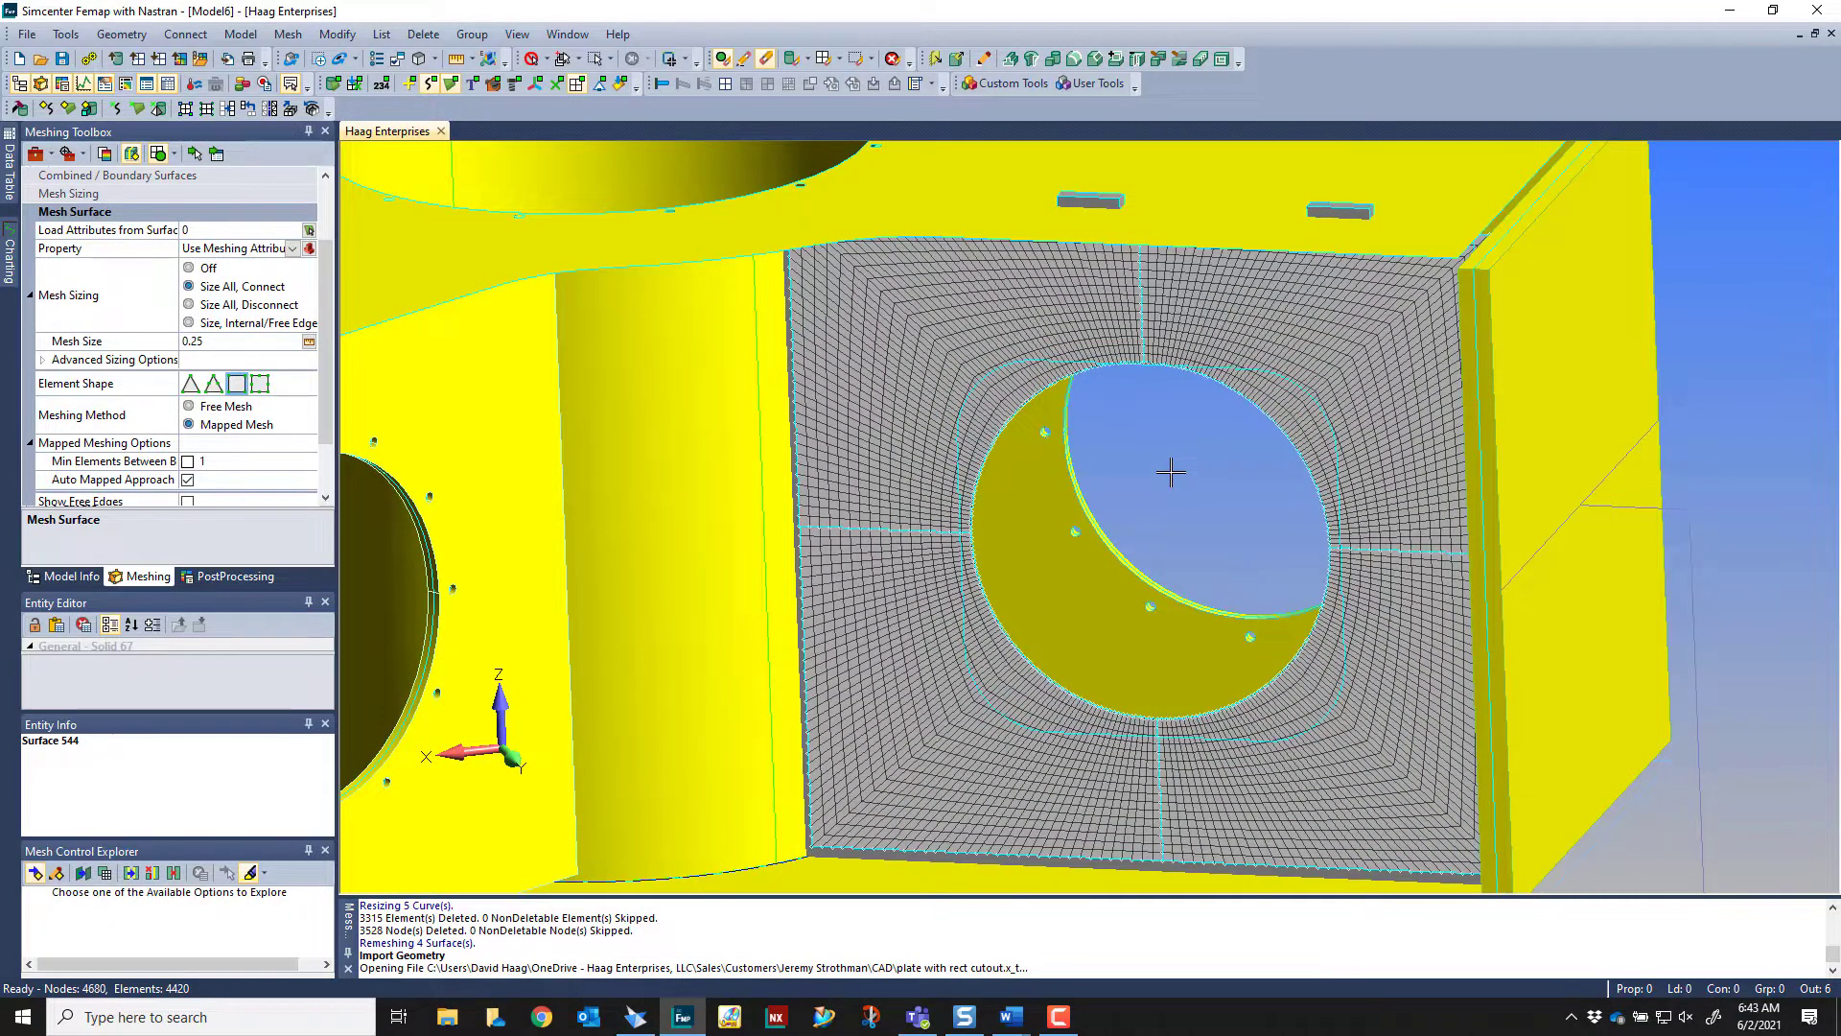
scroll(1170, 472, "up", 2)
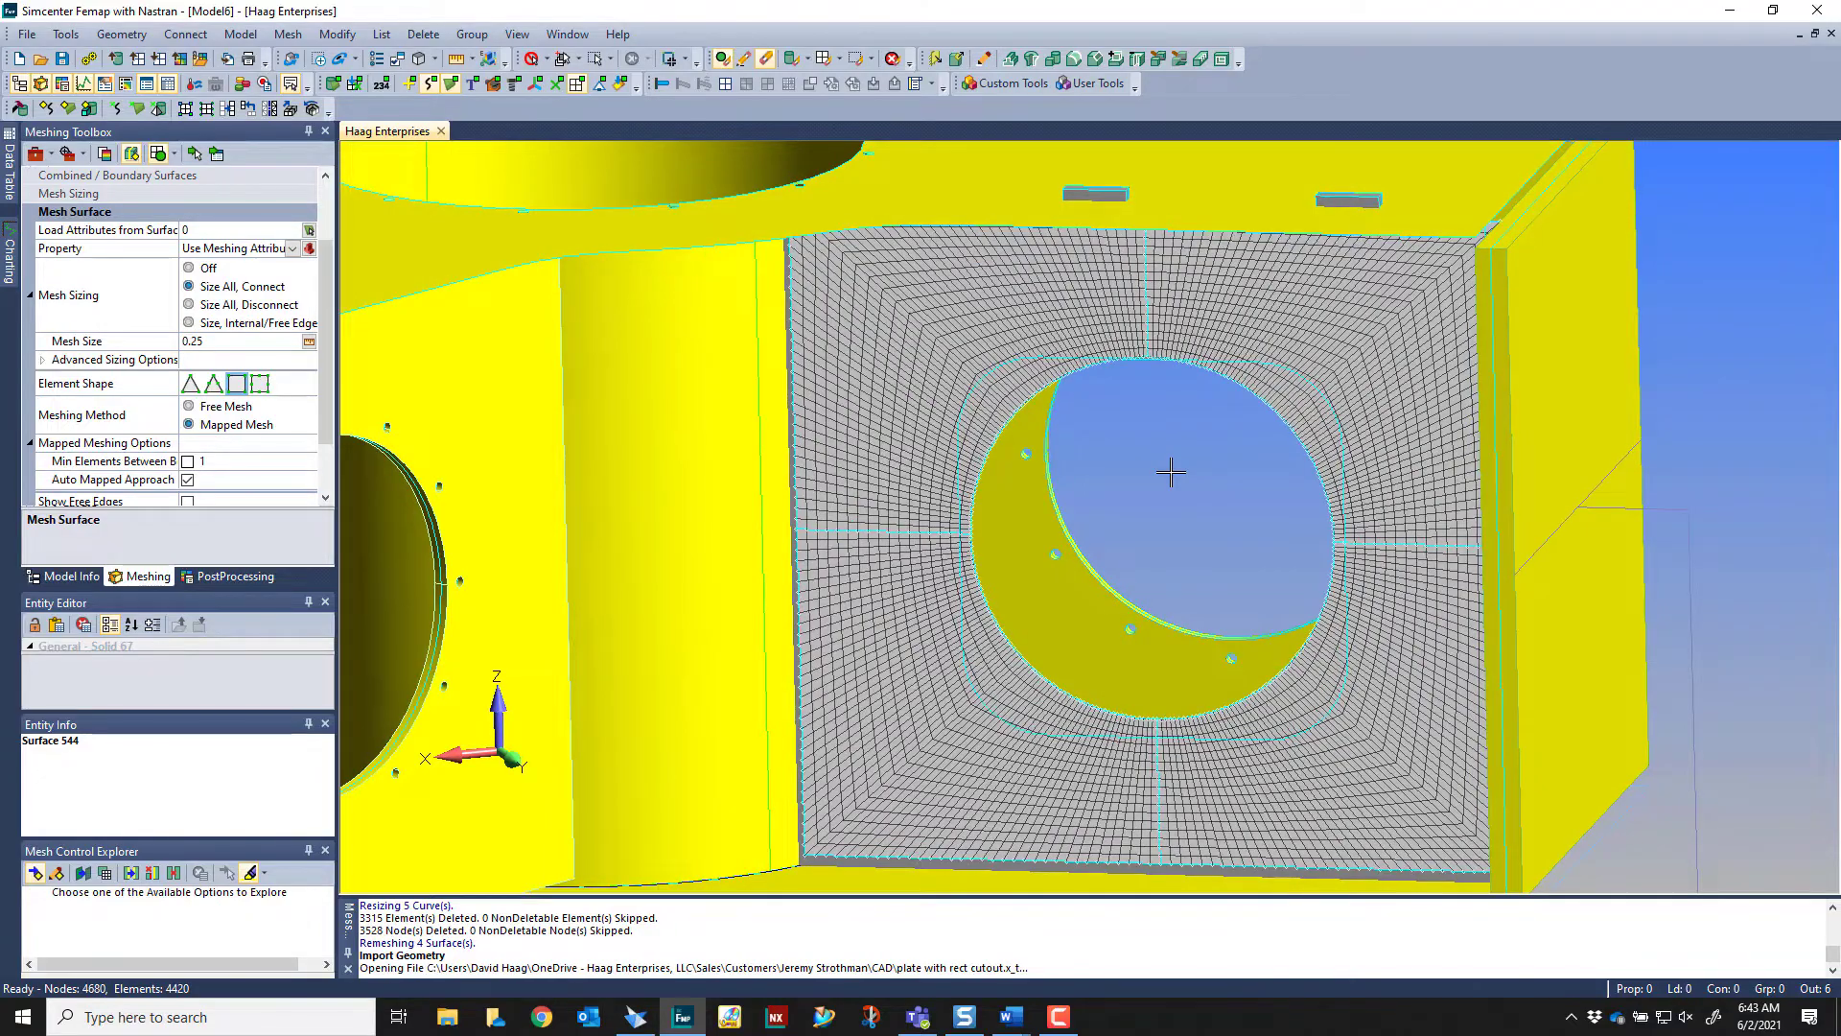
middle_click_drag(1171, 472, 1014, 447)
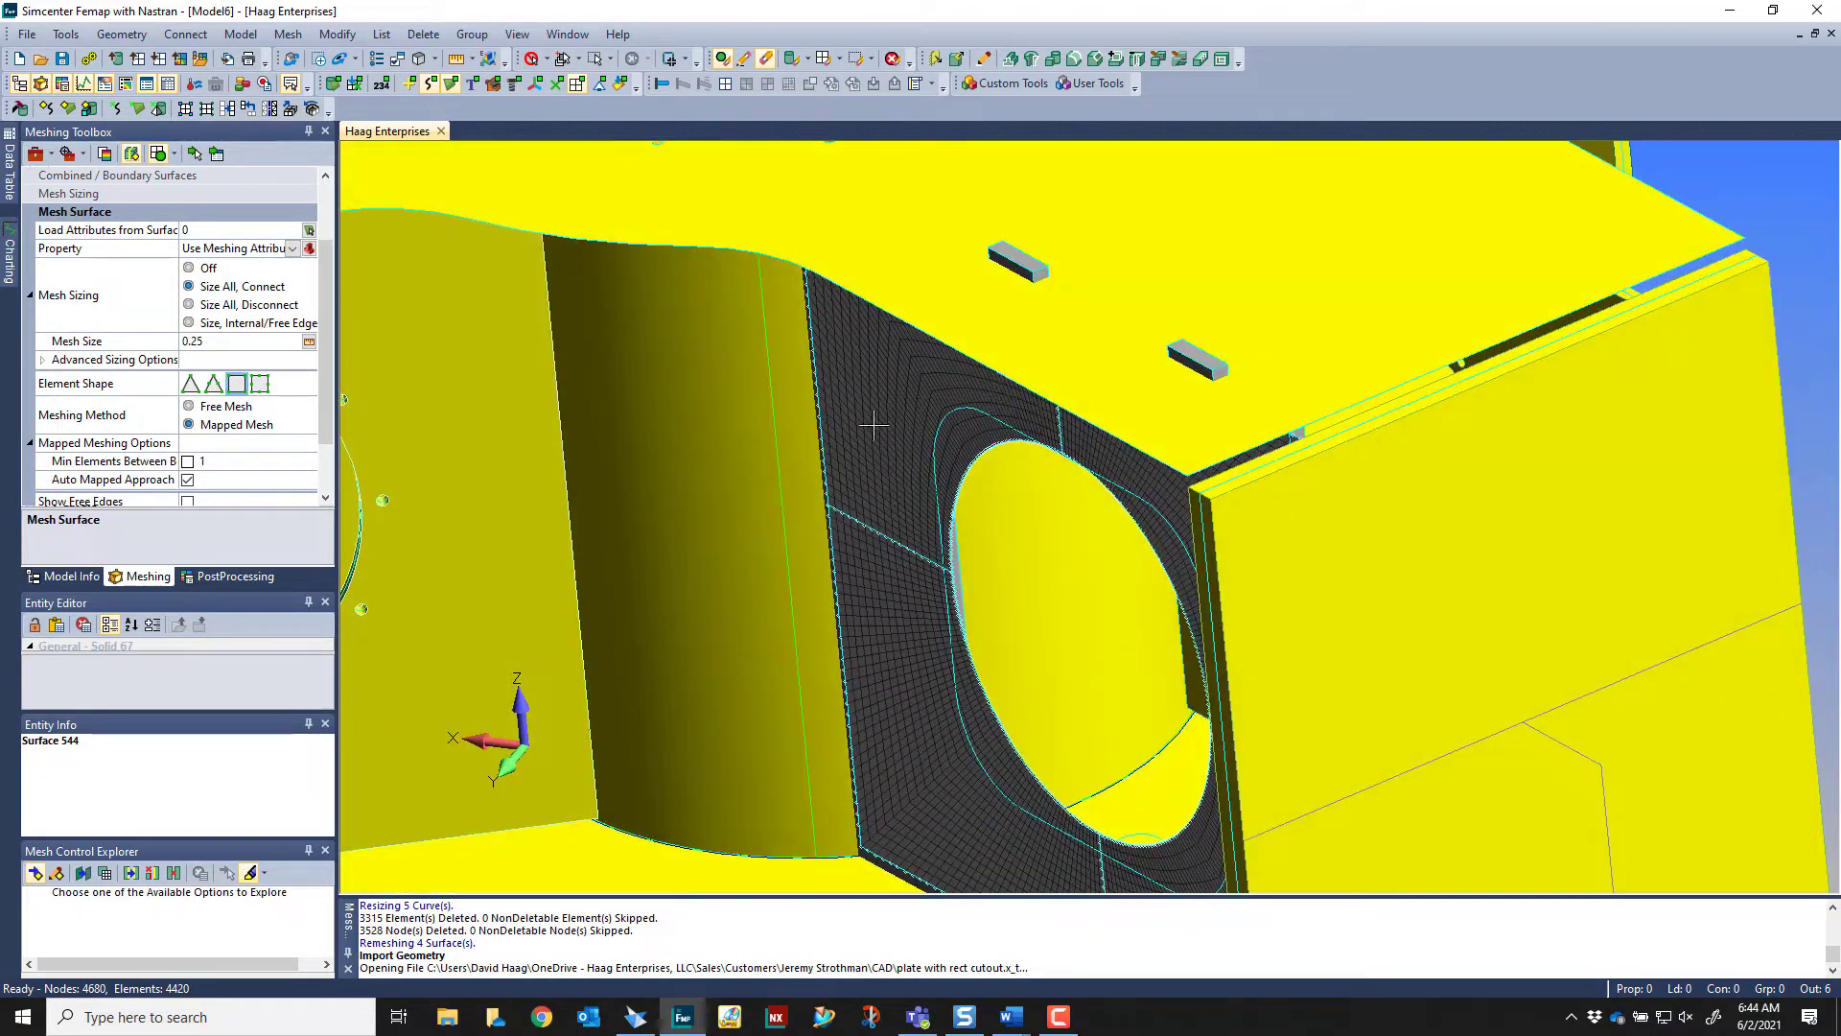
middle_click_drag(887, 326, 1078, 284)
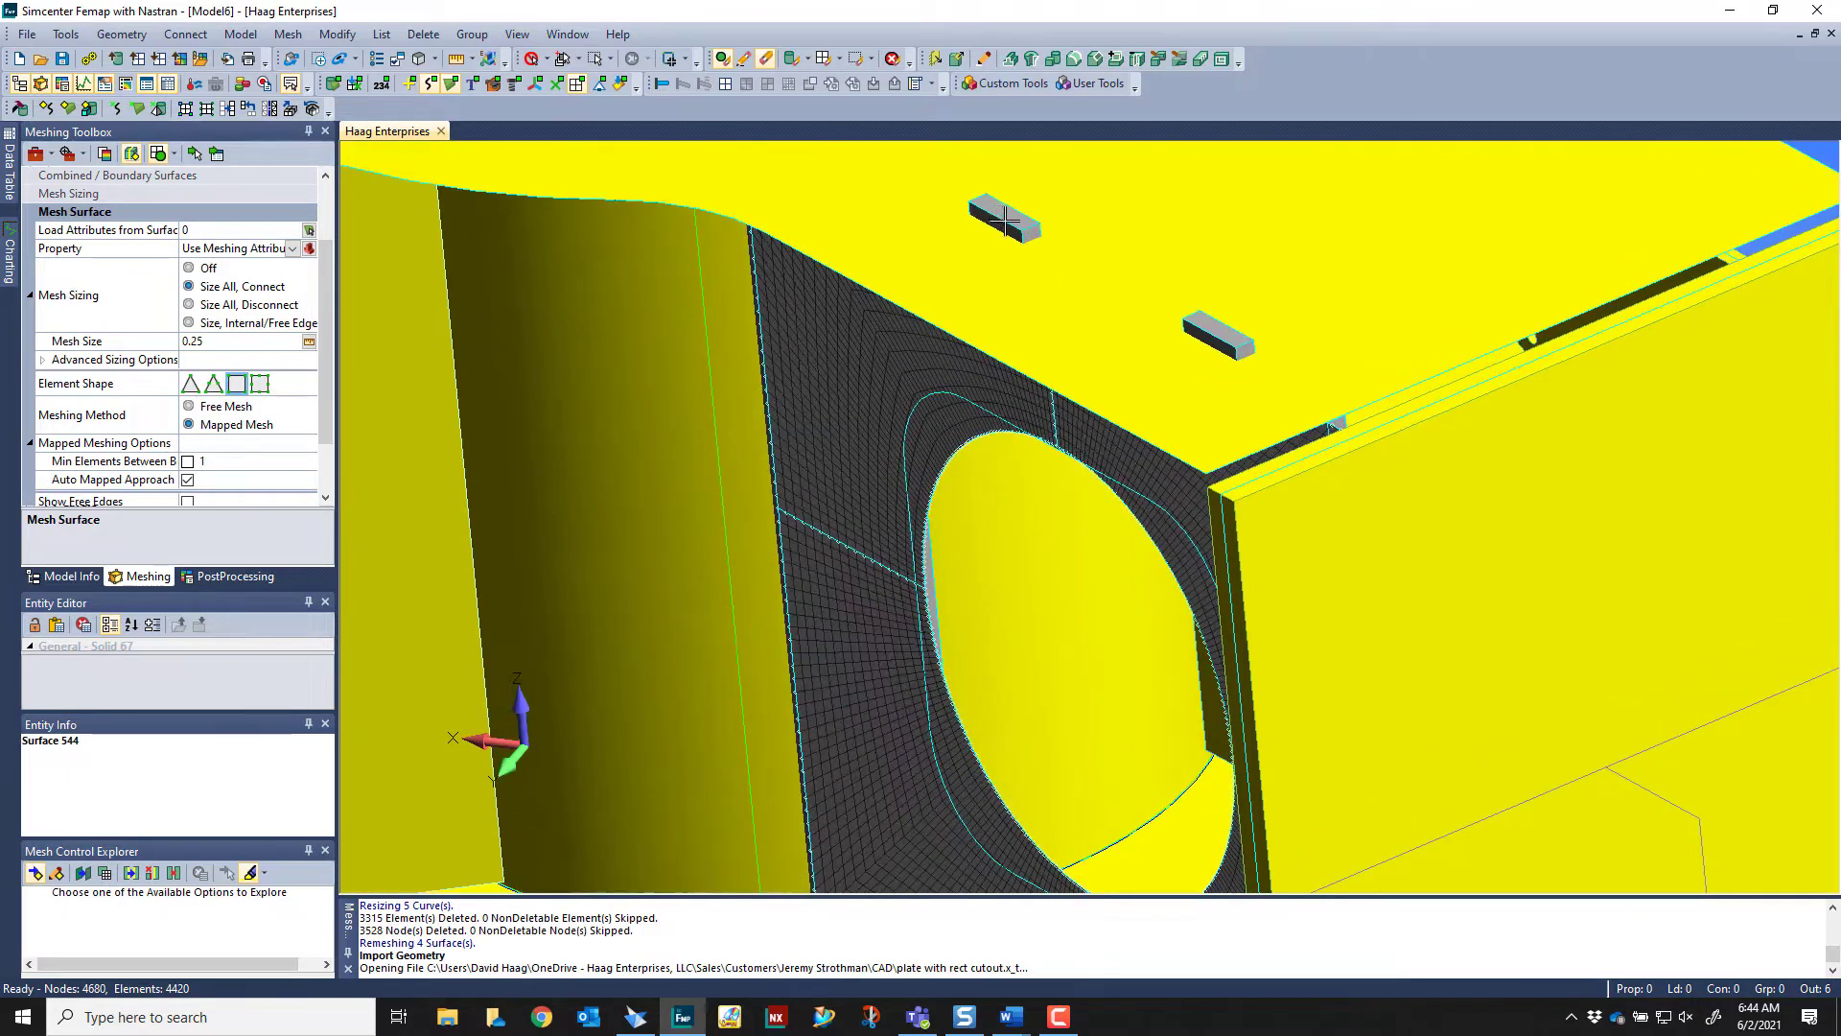
middle_click_drag(1003, 220, 1082, 258)
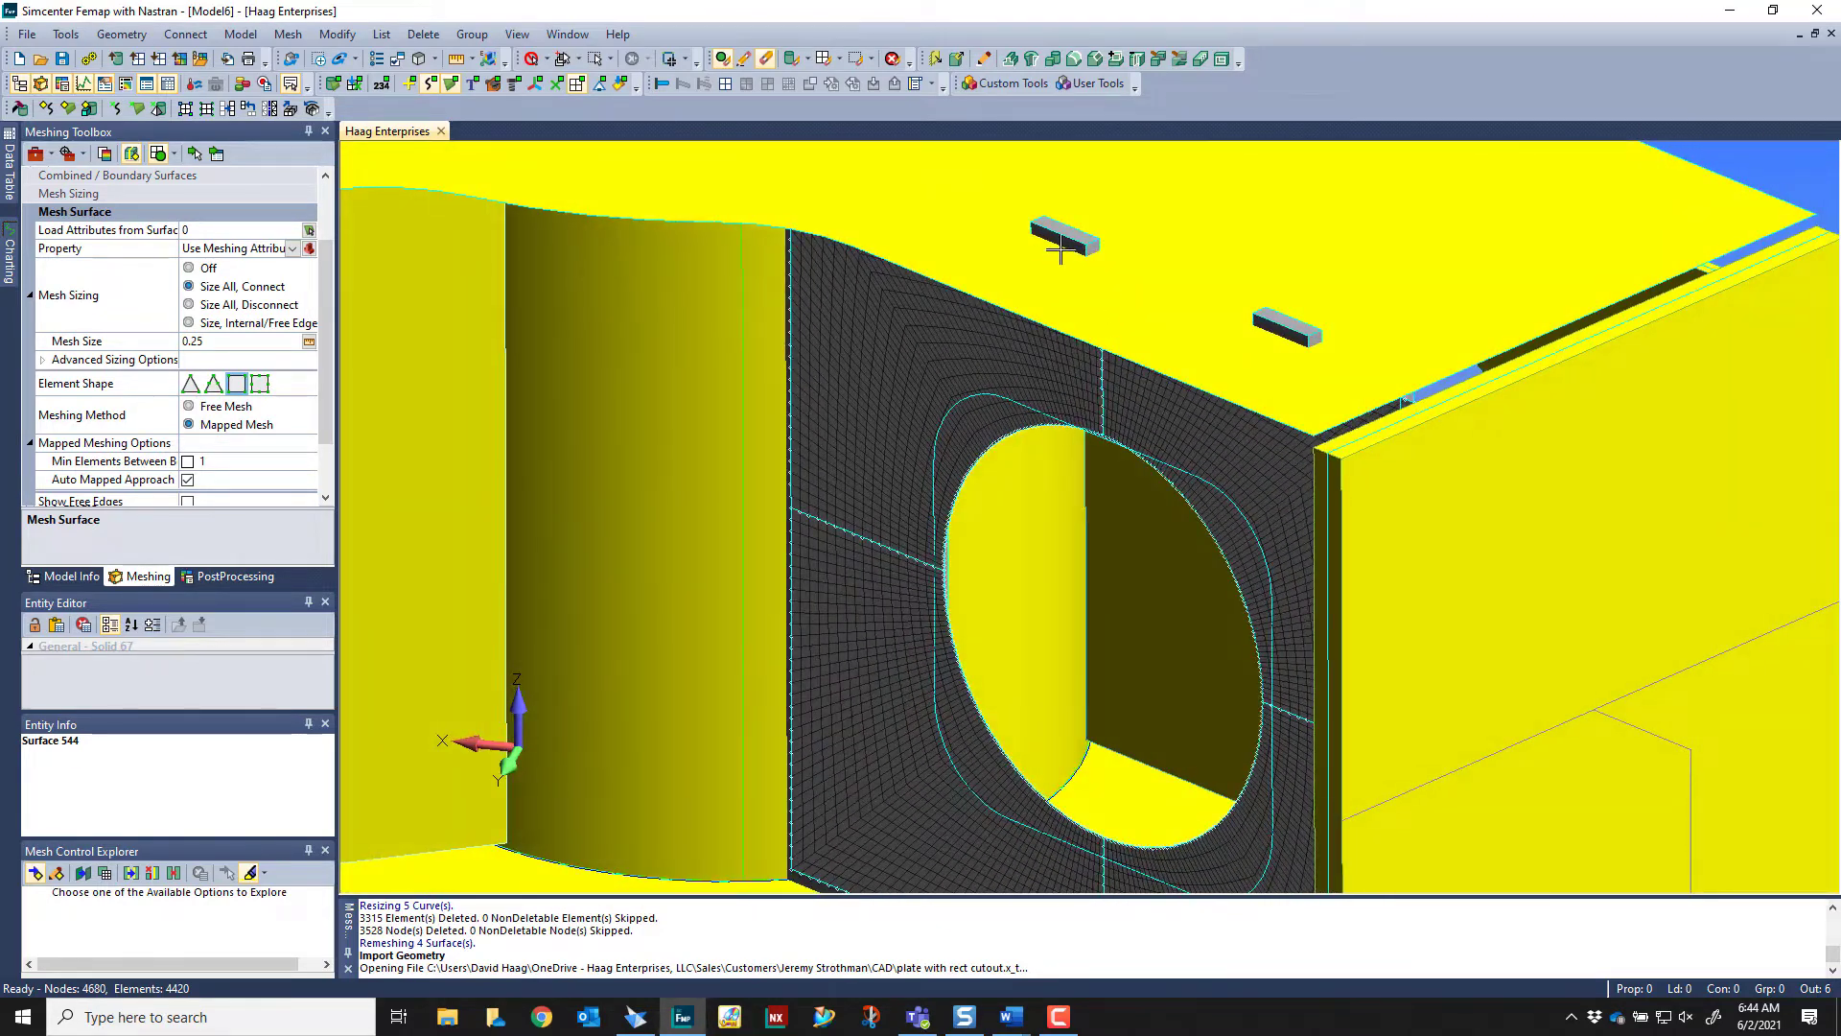
middle_click_drag(1093, 365, 1059, 259)
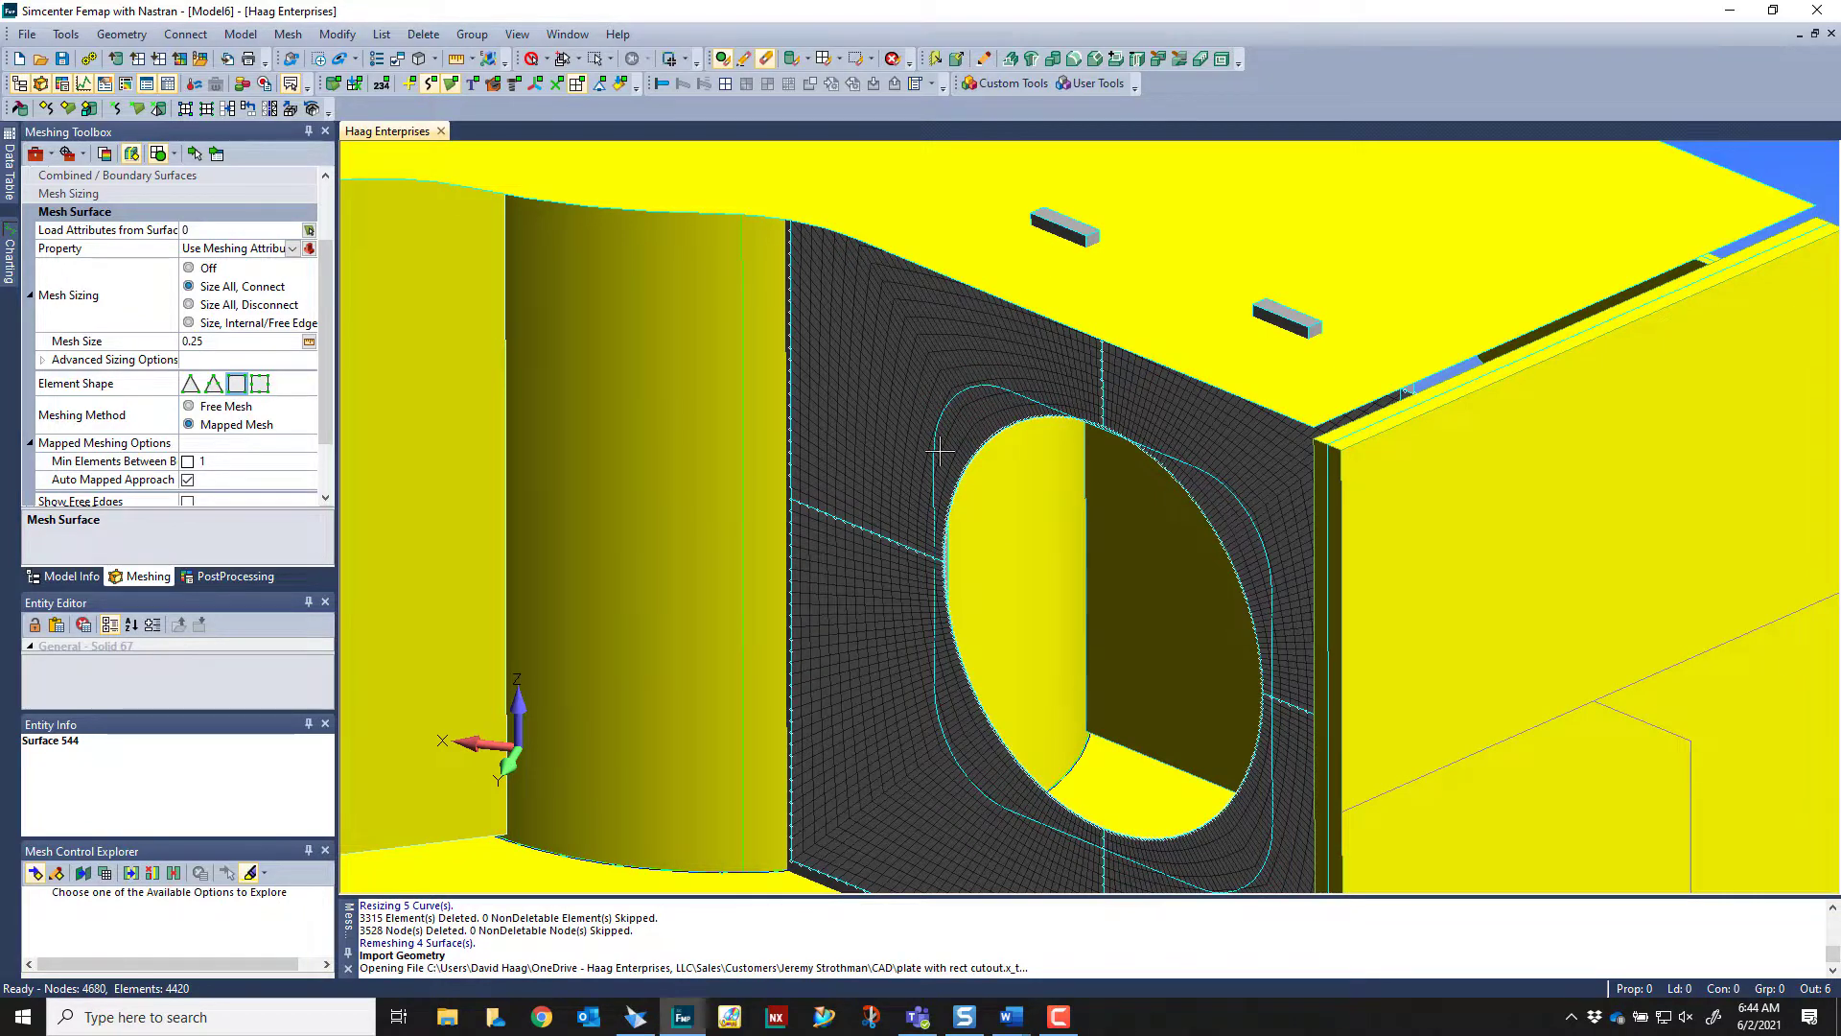
middle_click_drag(1117, 423, 985, 286)
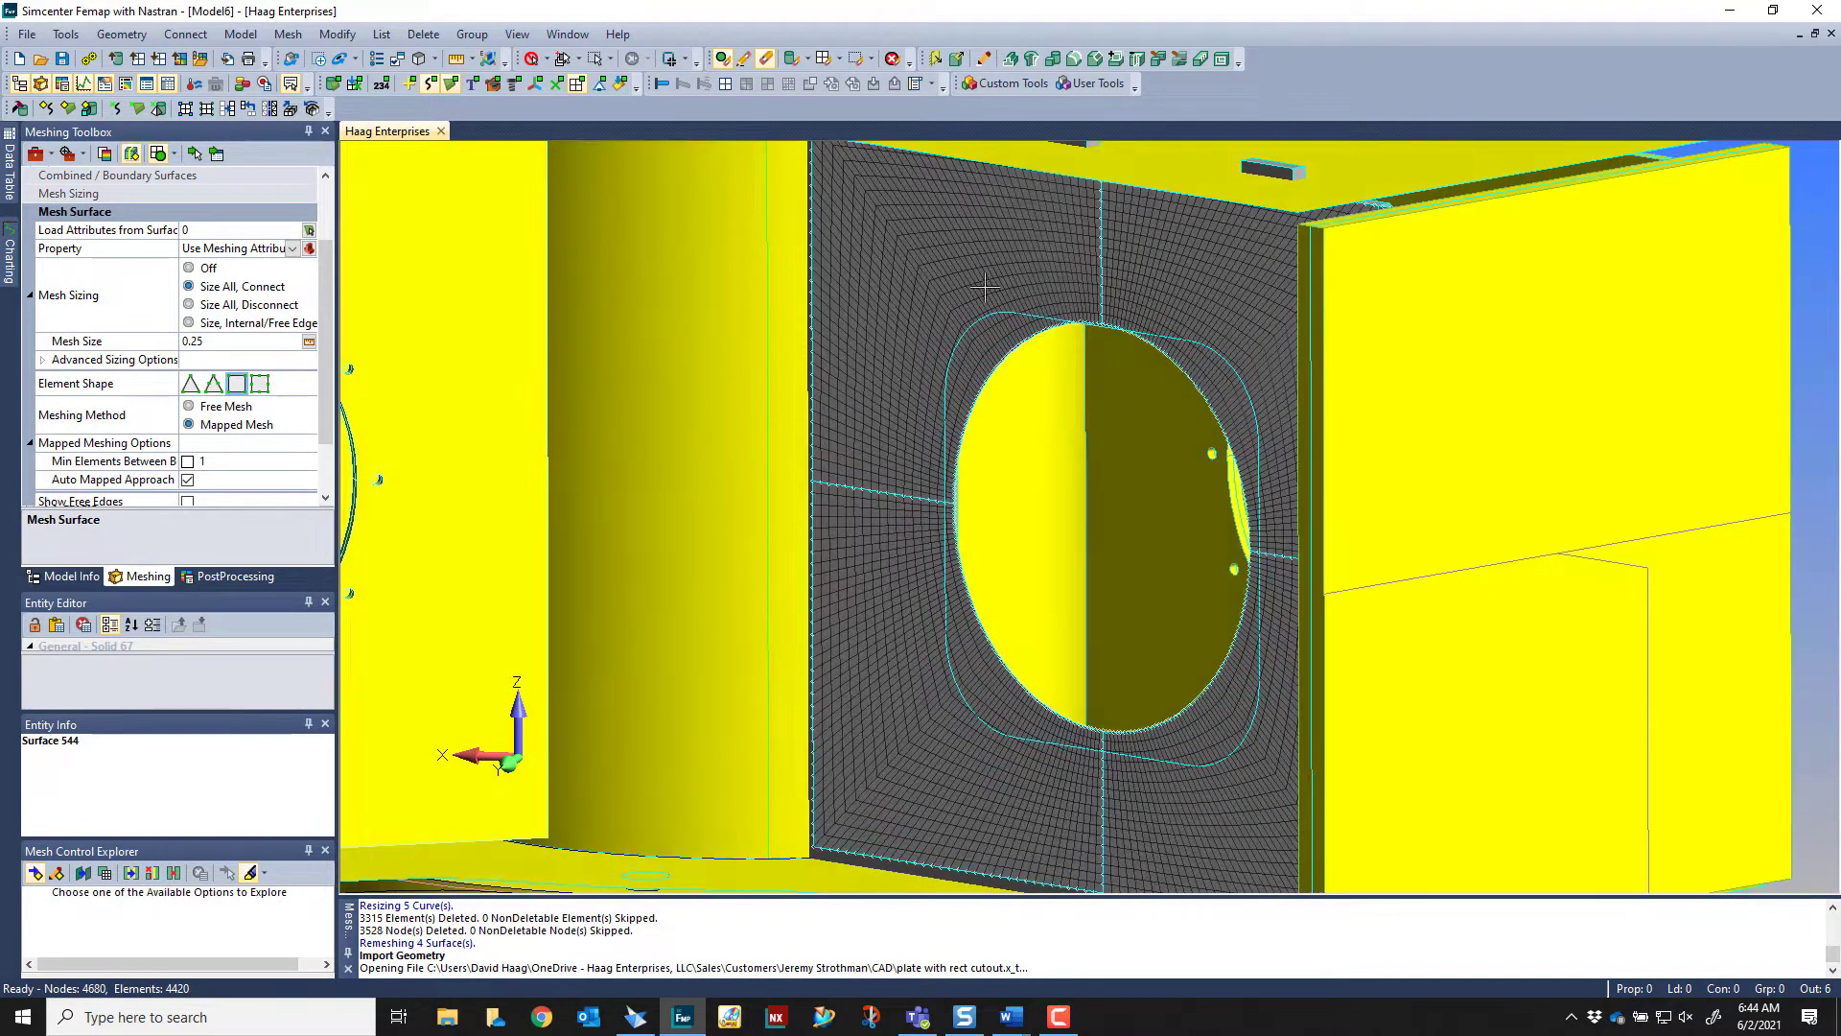
Set the geometry editing operation to Project Curve, with the meshed plate's upper-left quadrant as the surface to split
scroll(148, 221, "up", 2)
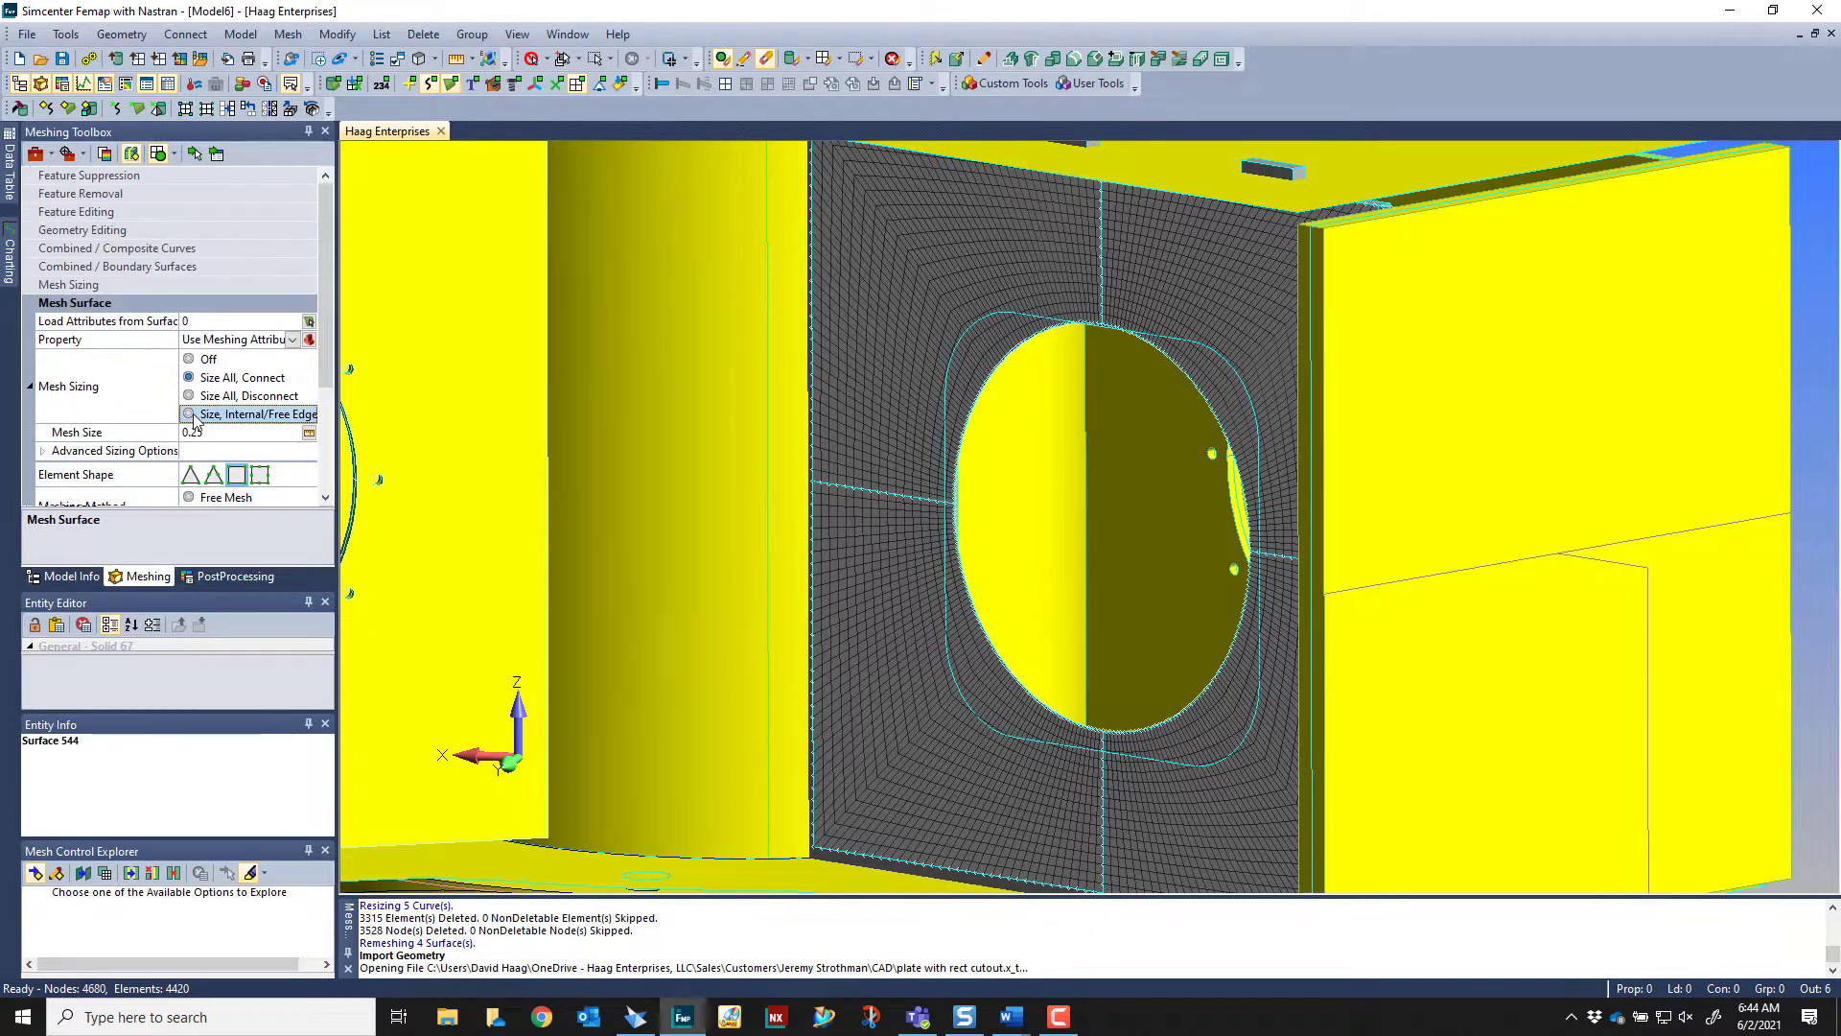
left_click(122, 232)
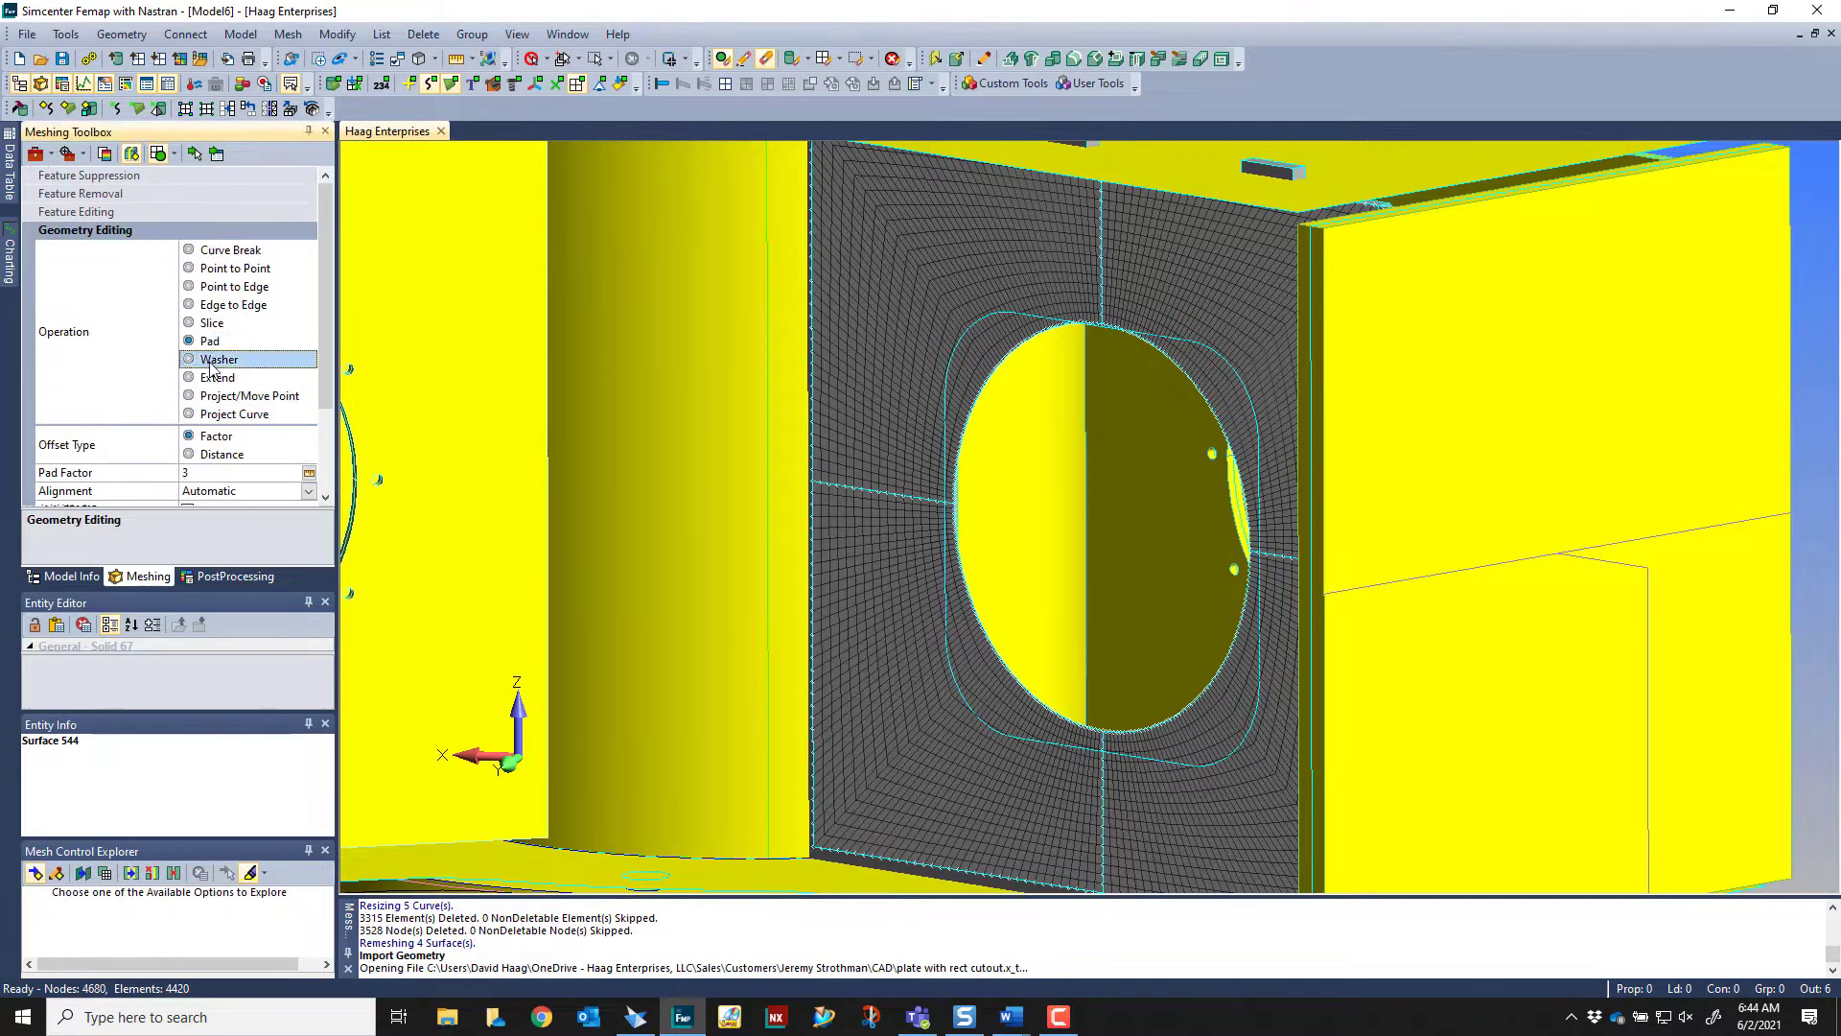
left_click(230, 413)
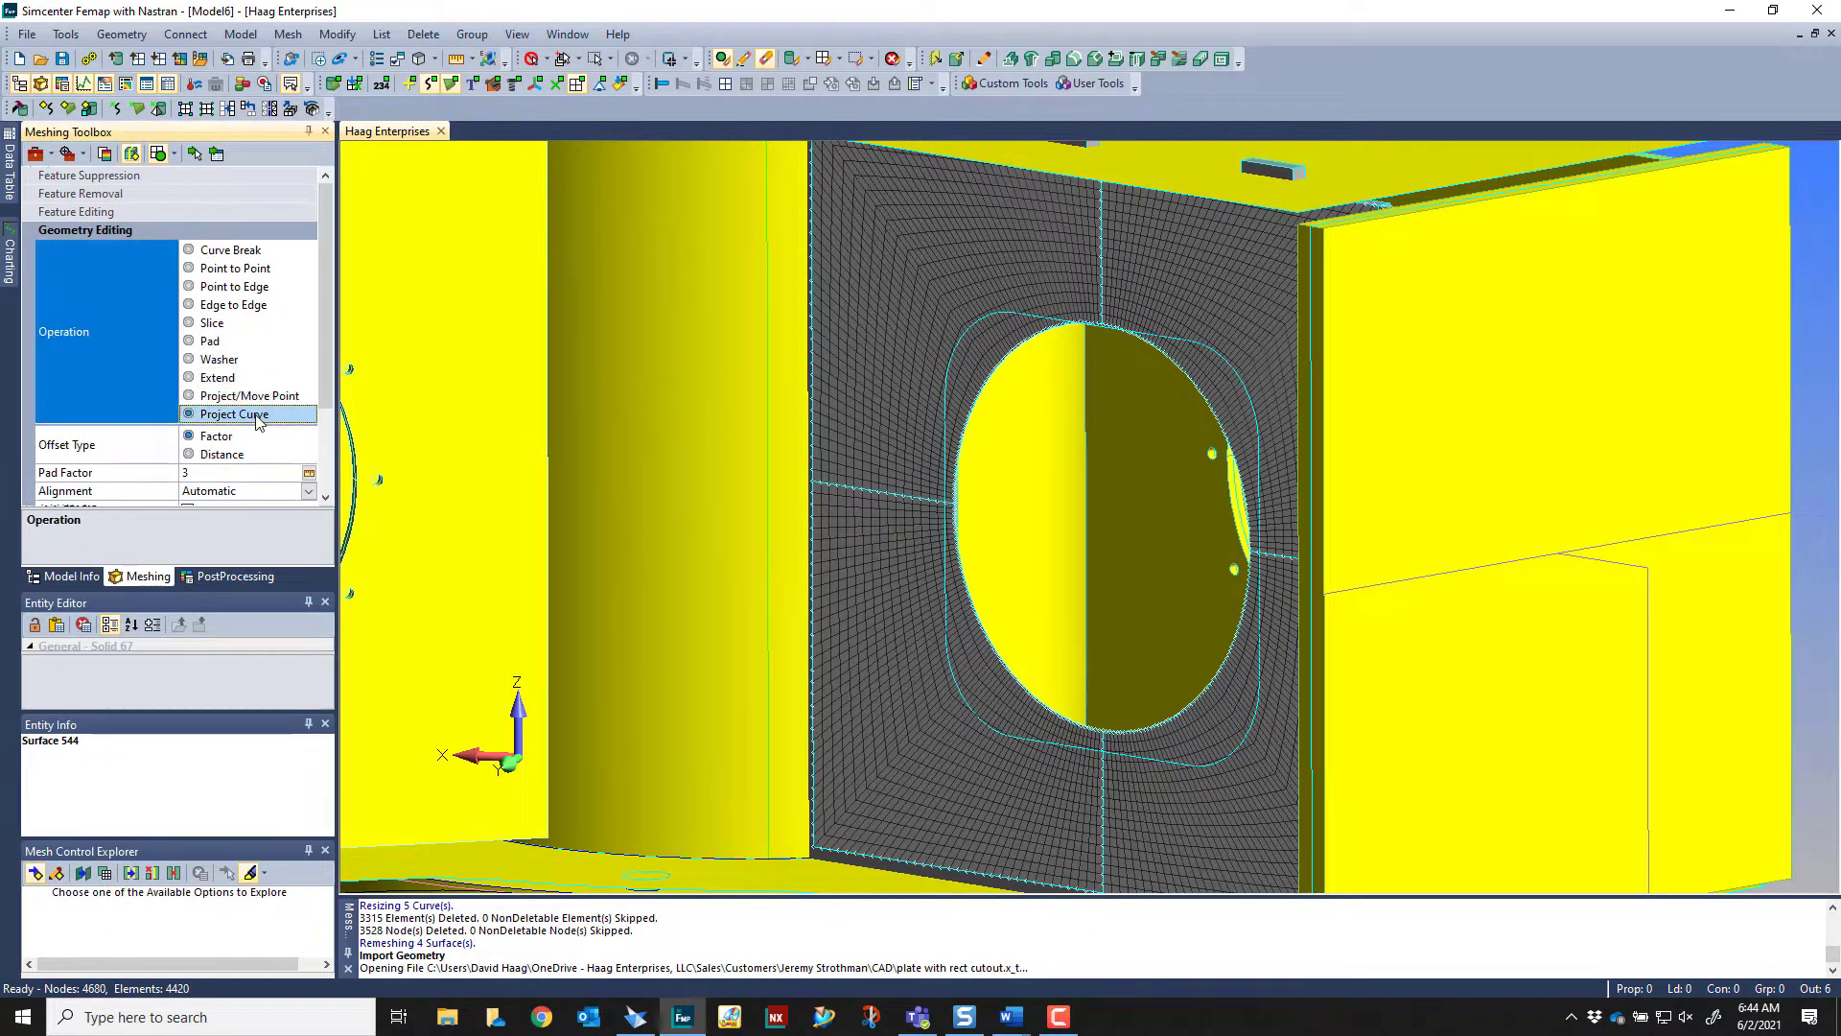
left_click(196, 154)
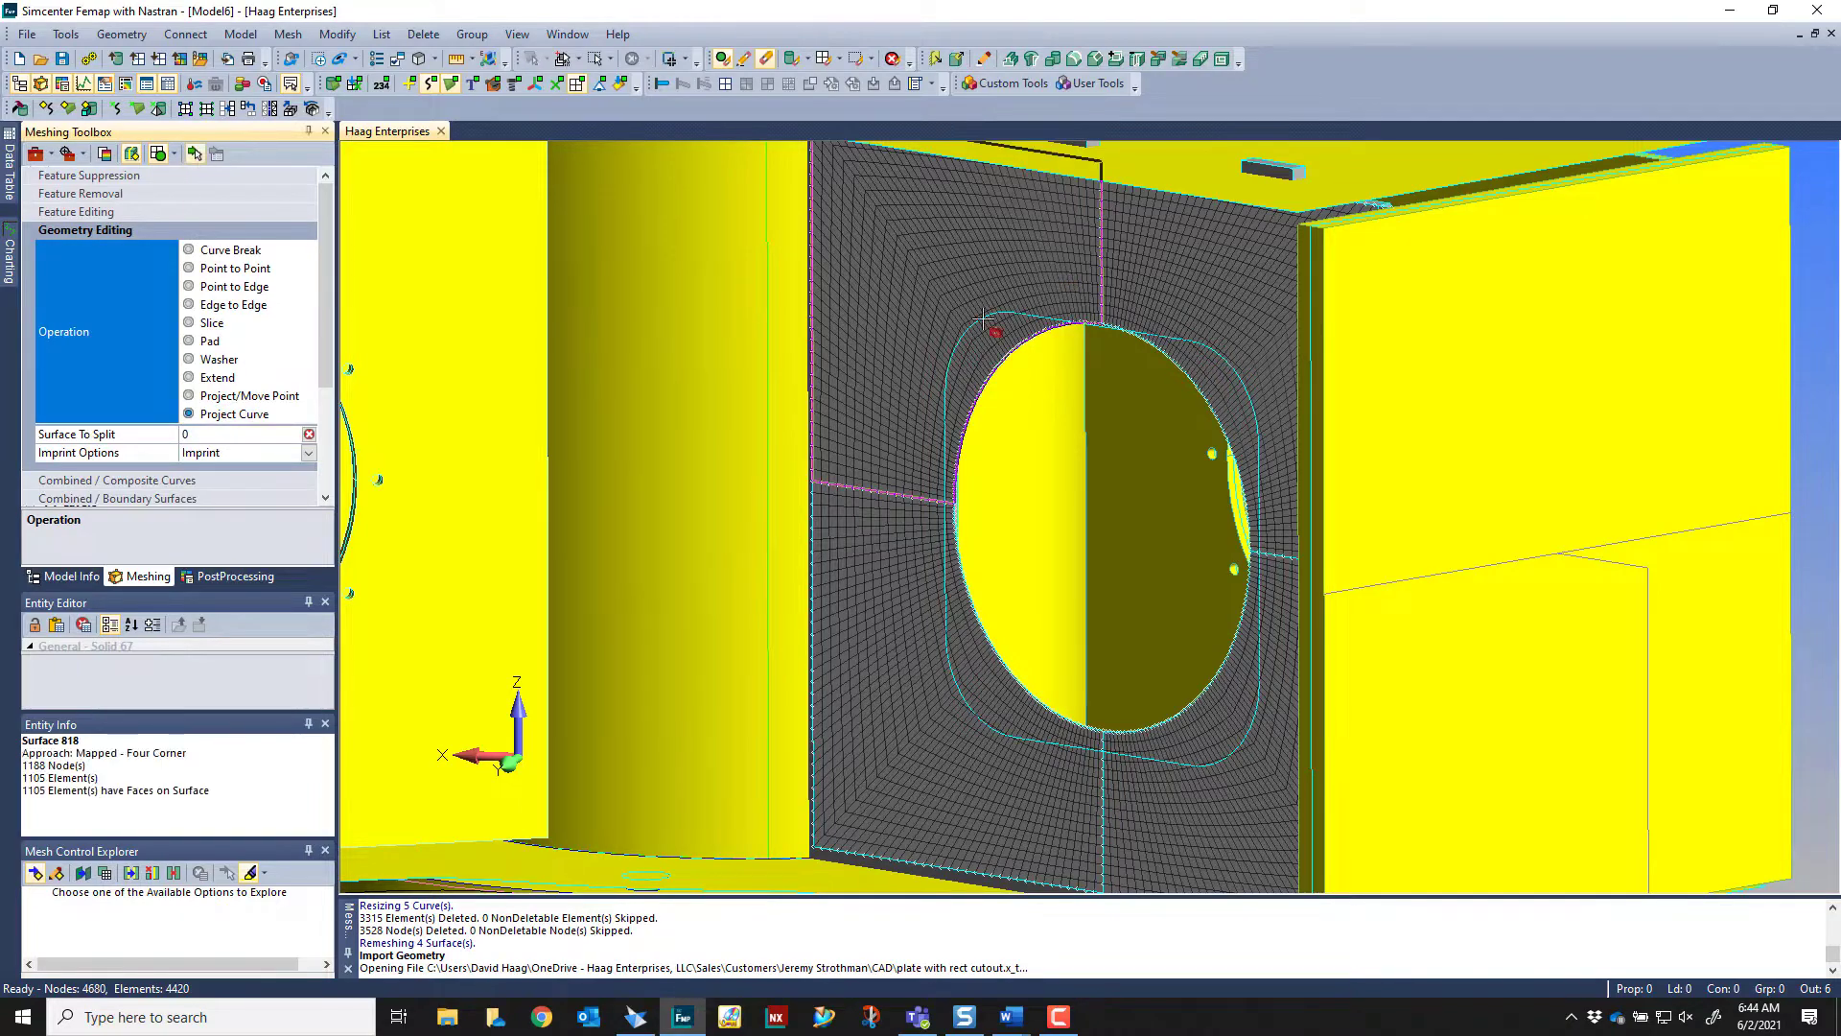
middle_click_drag(978, 347, 982, 368)
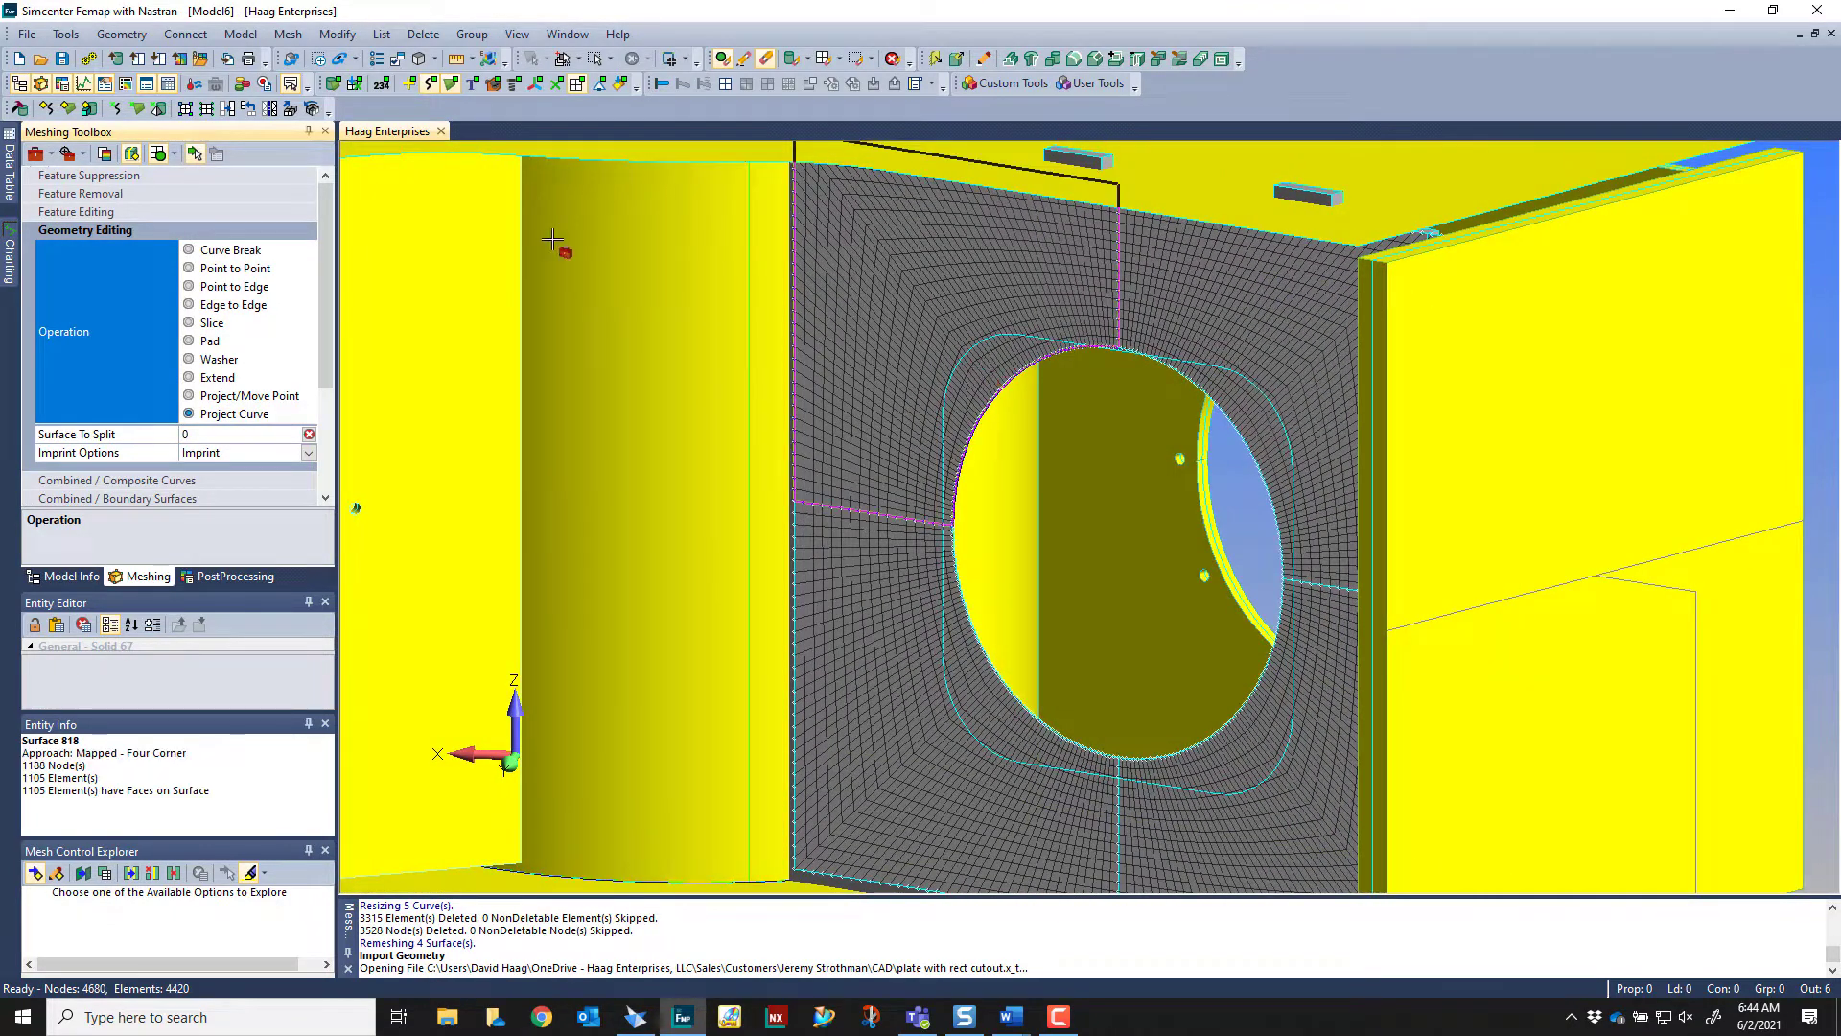
left_click(1025, 423)
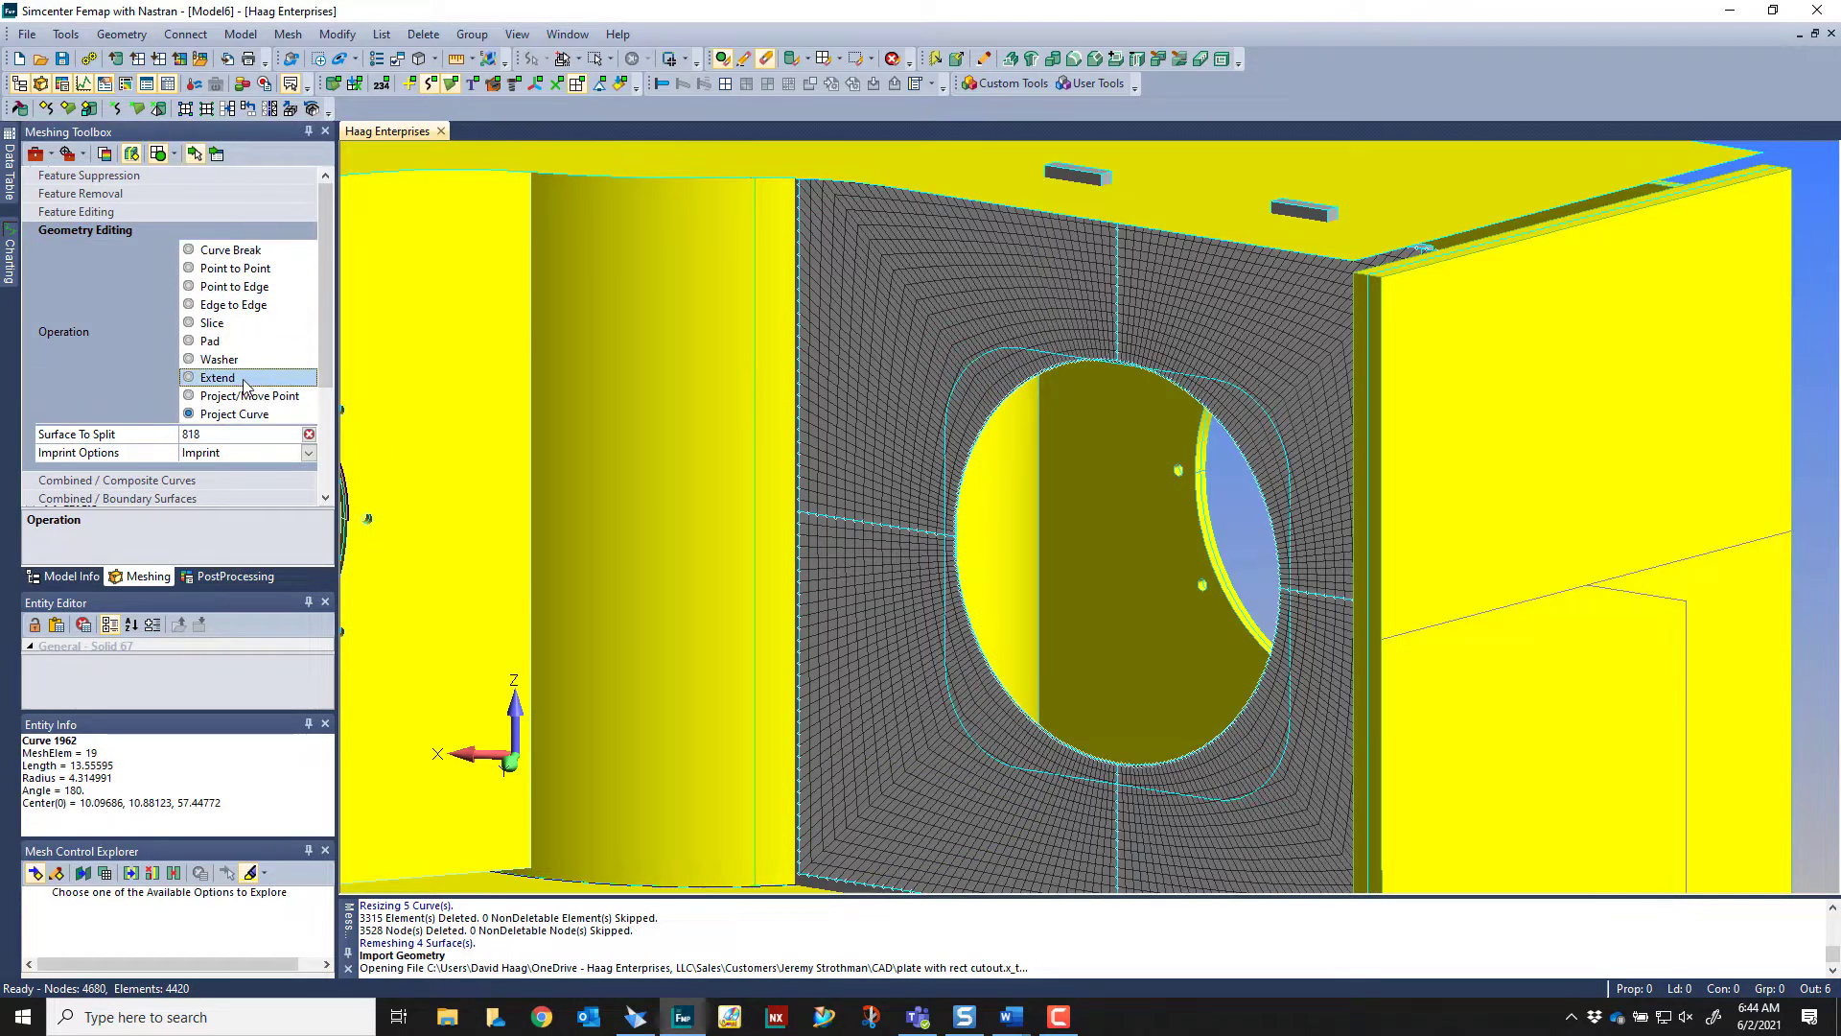
Project the eight curves of the rectangular cutout's outline onto the chosen quadrant and check the remeshed area at its rounded corner
left_click(217, 154)
left_click(1042, 351)
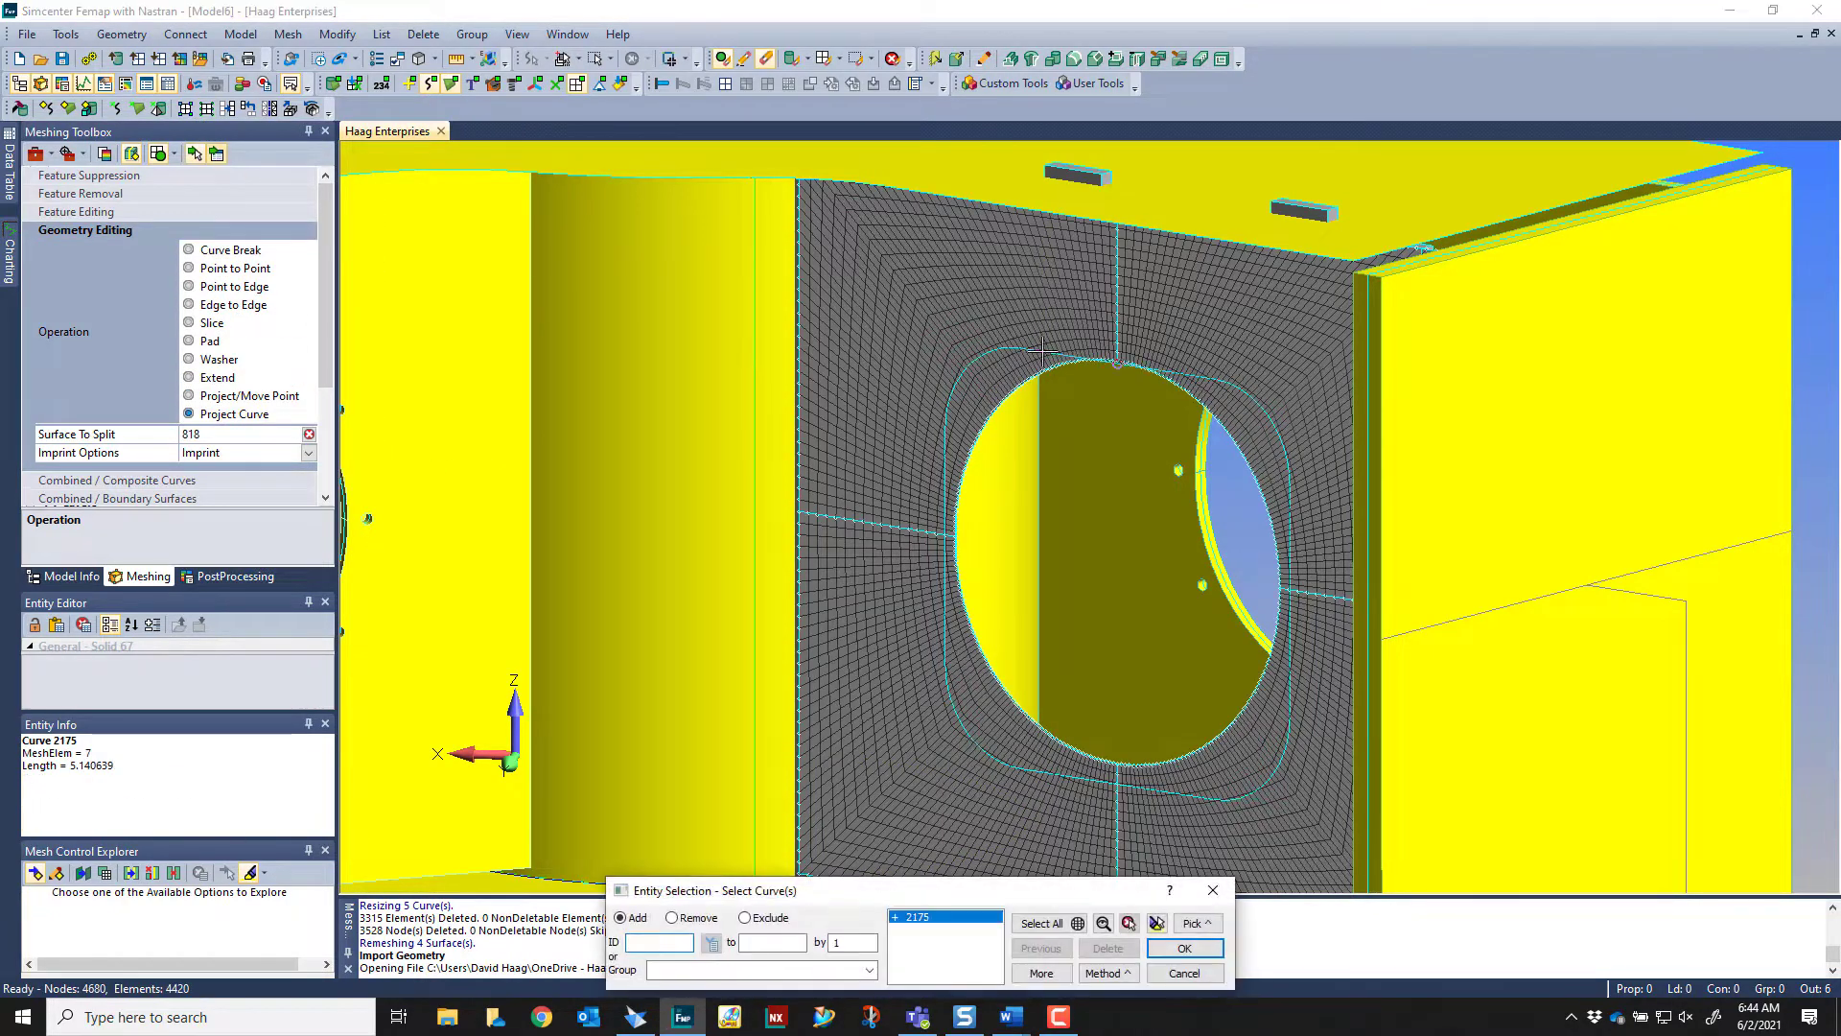
left_click(1006, 347)
left_click(947, 440)
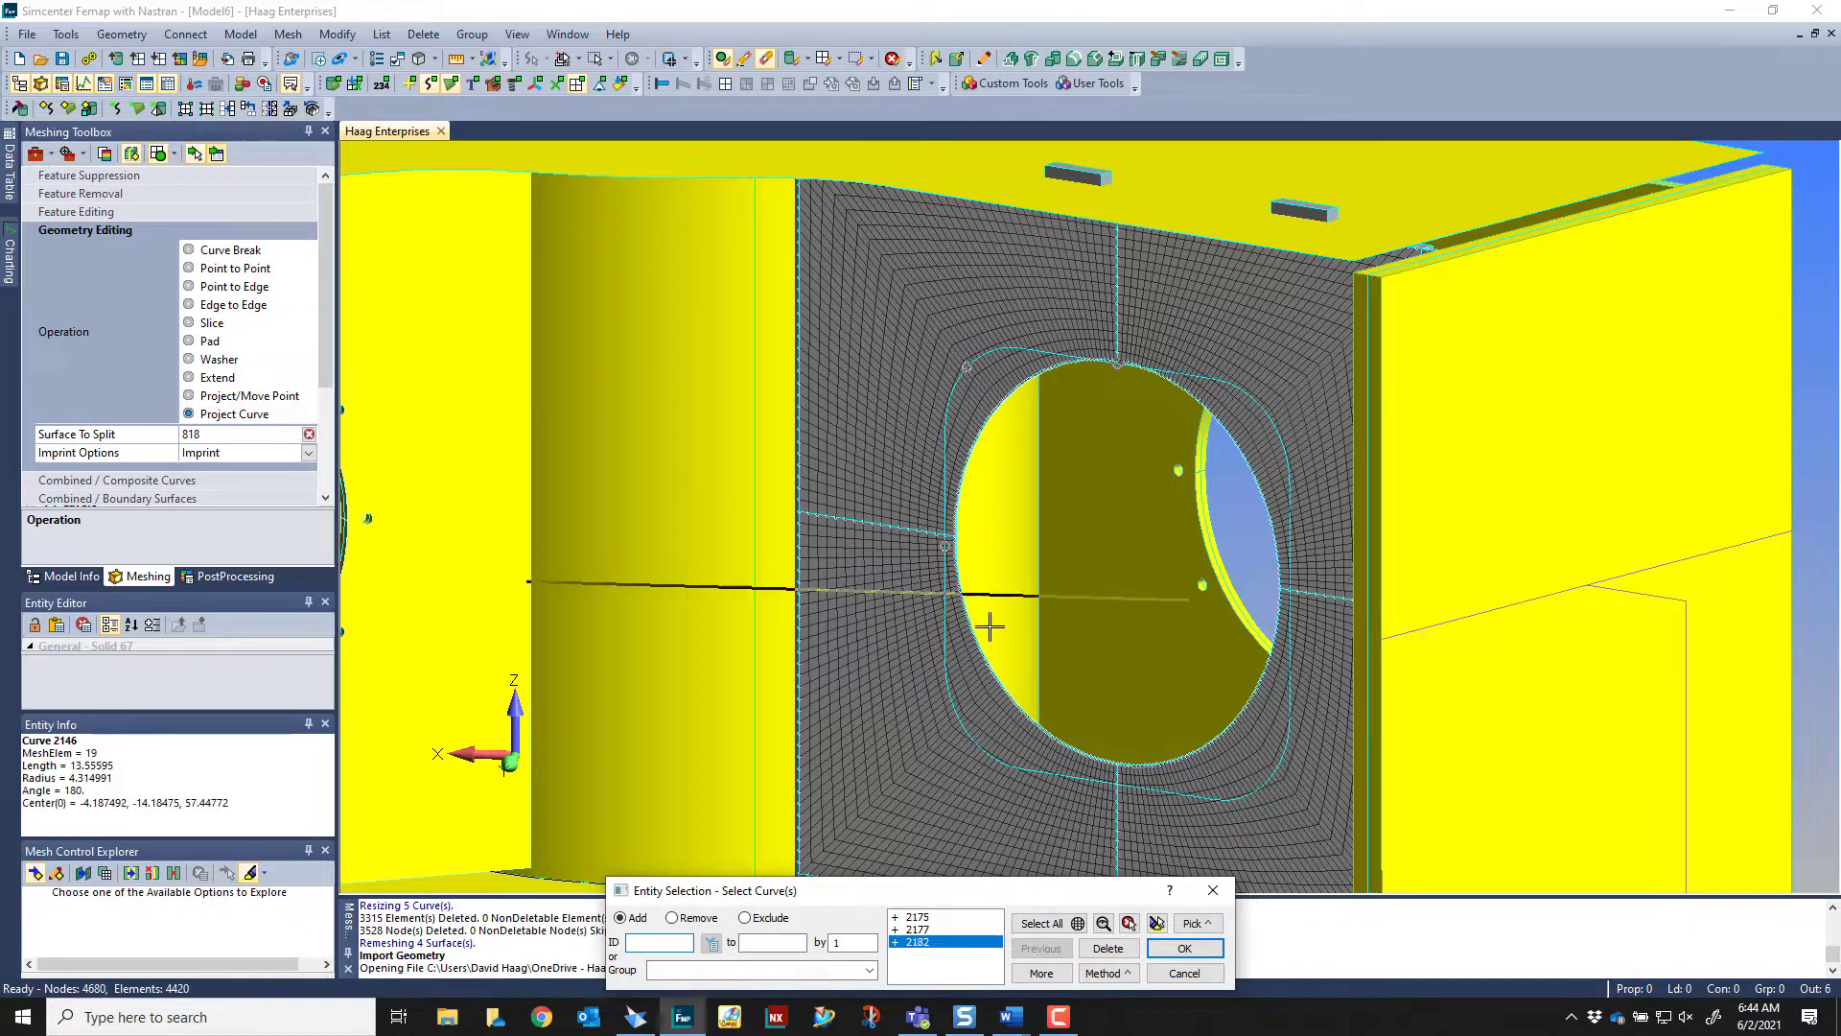
left_click(962, 708)
left_click(1045, 775)
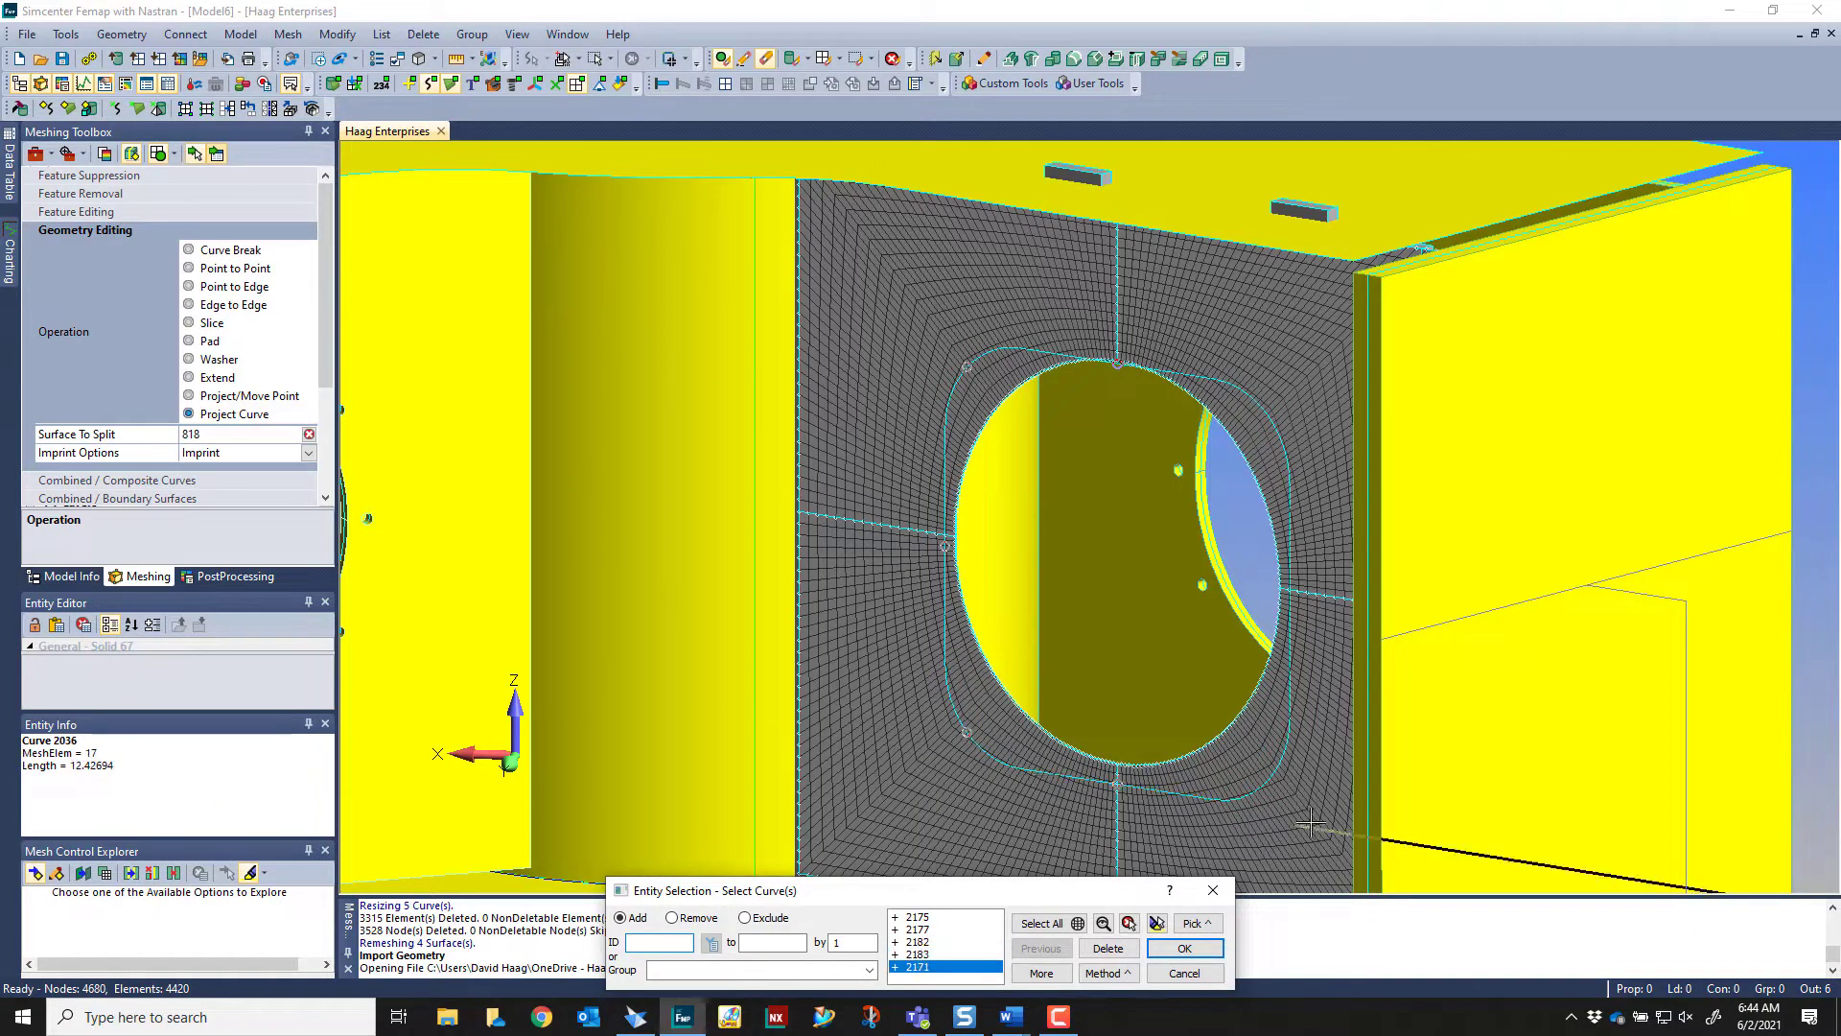
left_click(1276, 782)
left_click(1293, 652)
left_click(1268, 419)
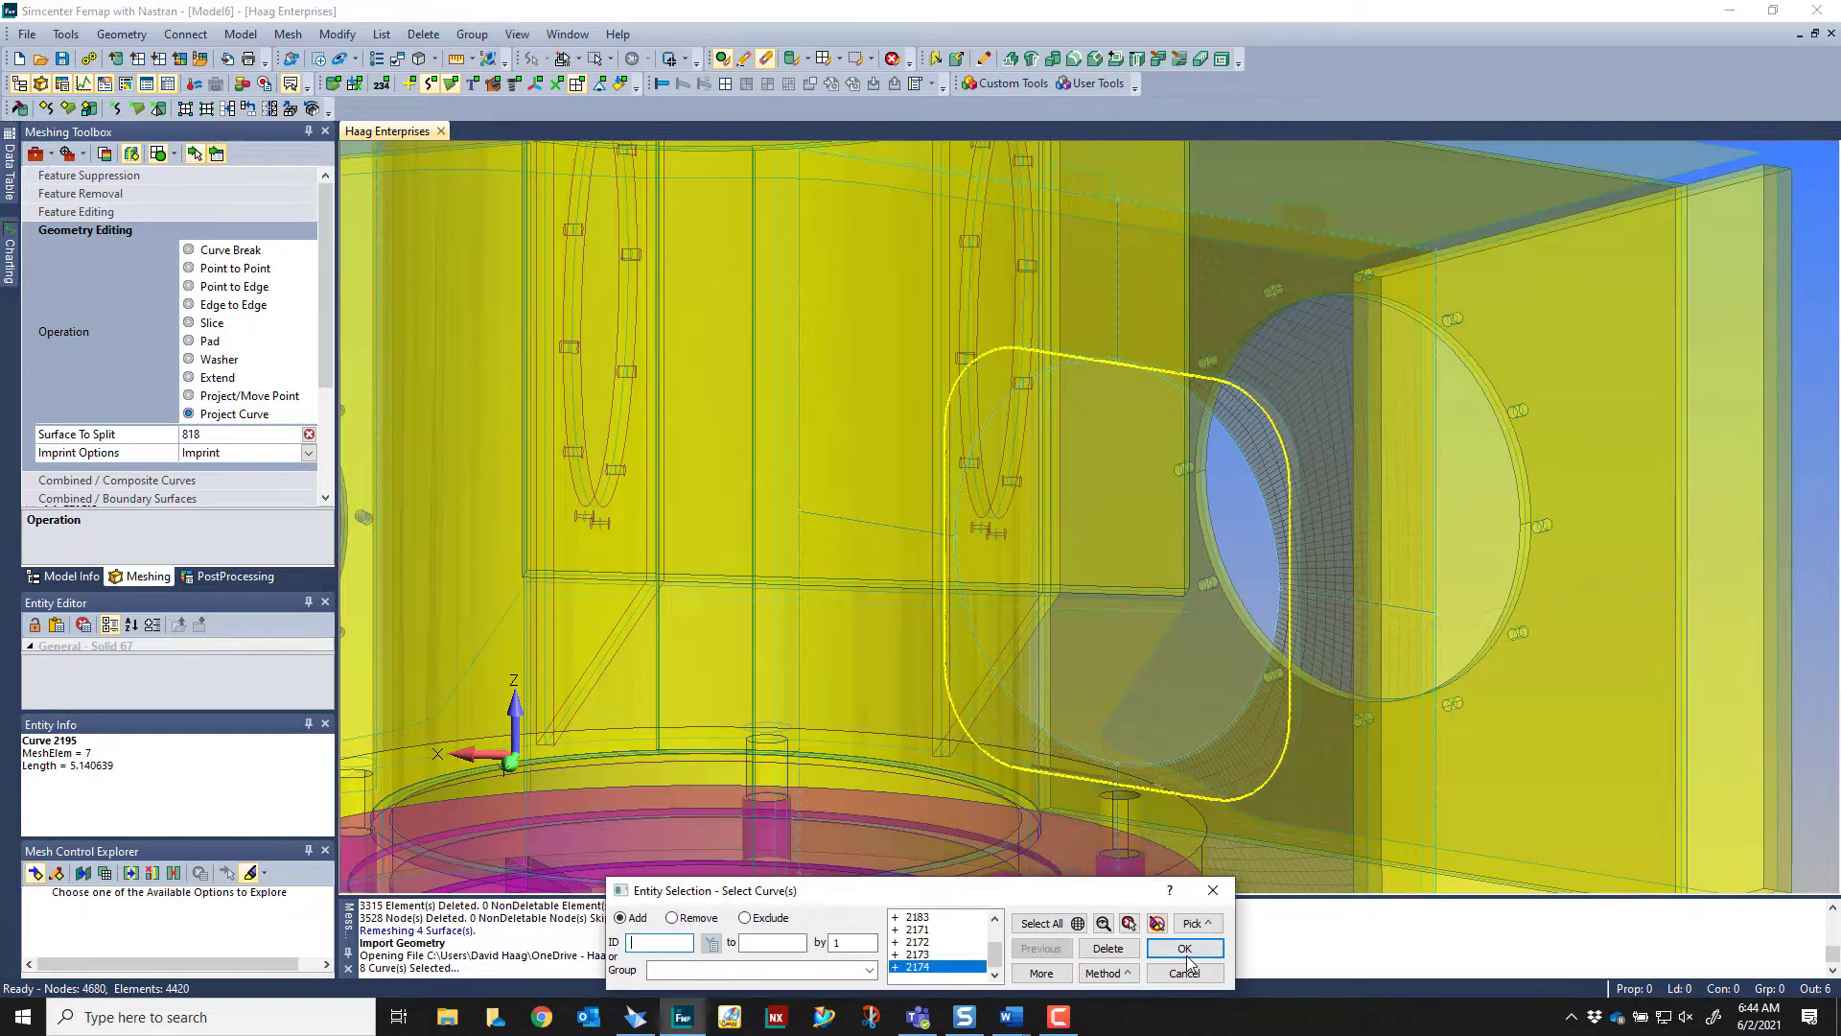
left_click(1186, 948)
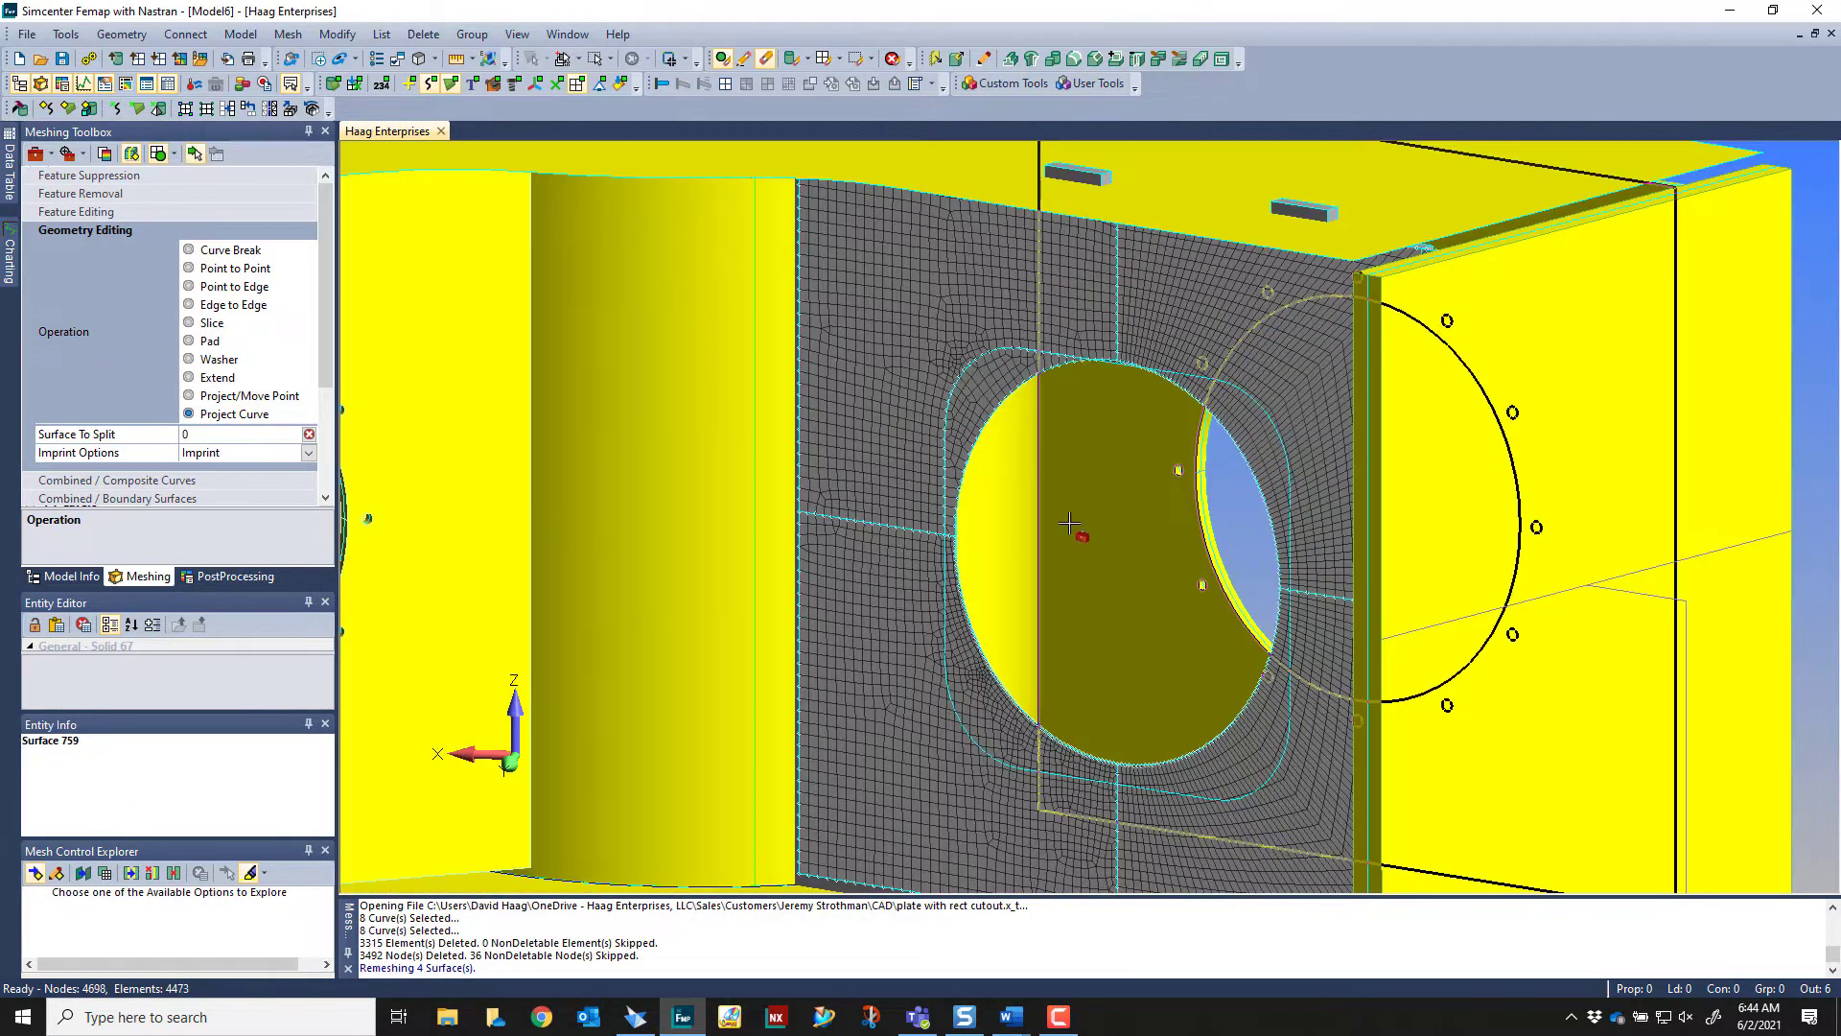
scroll(1069, 523, "up", 8)
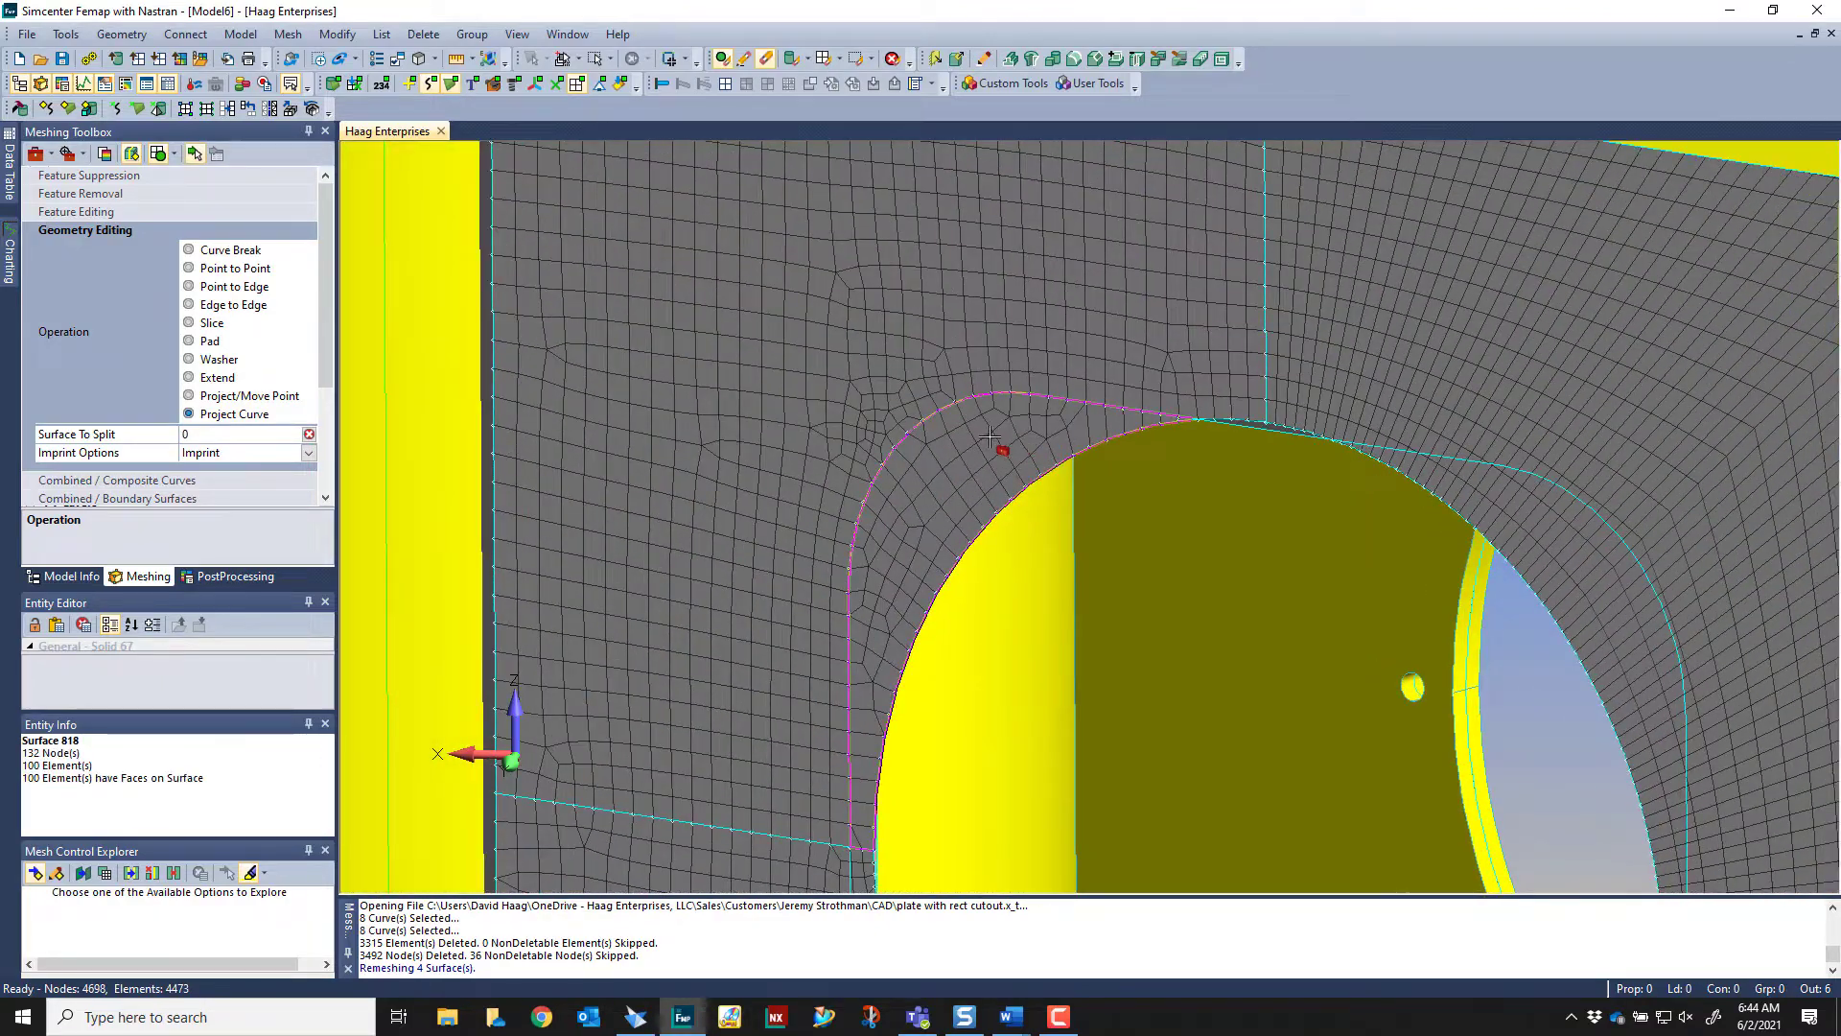
scroll(997, 393, "up", 3)
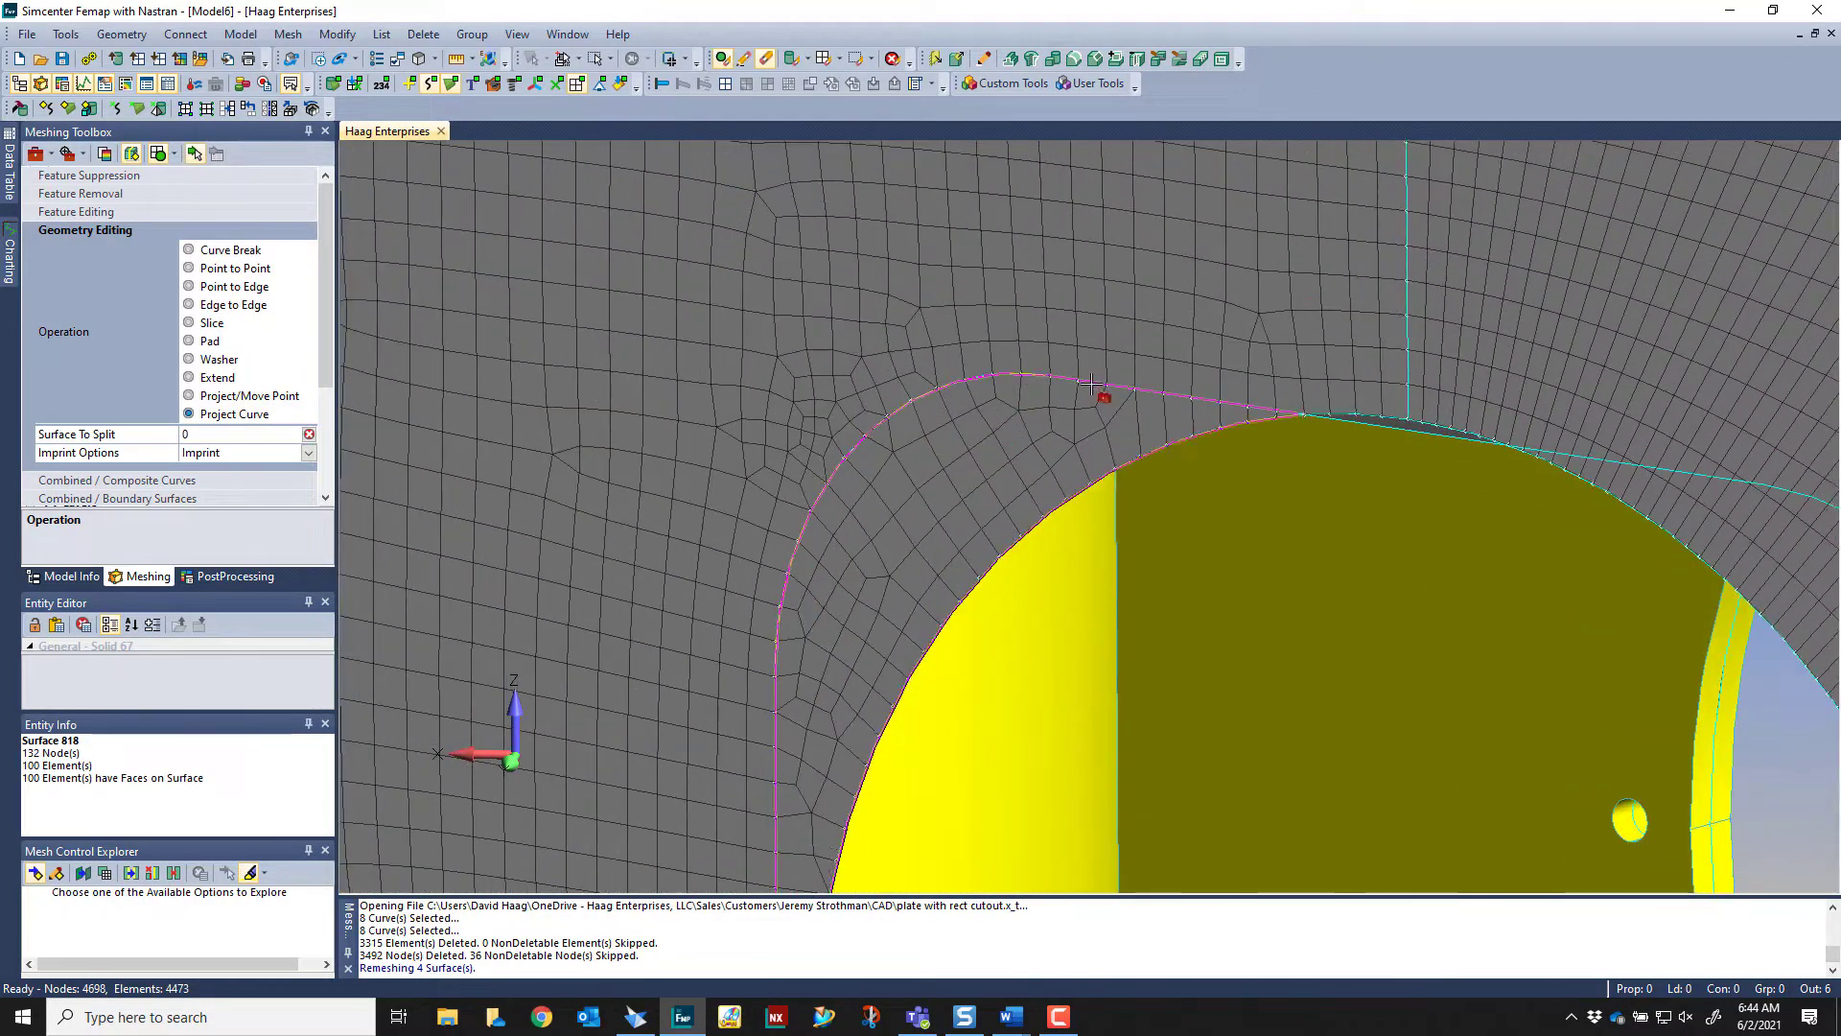
Try to project three curves of the rectangular cutout's outline onto the plate surface picked in the upper-right quadrant
scroll(1171, 525, "down", 3)
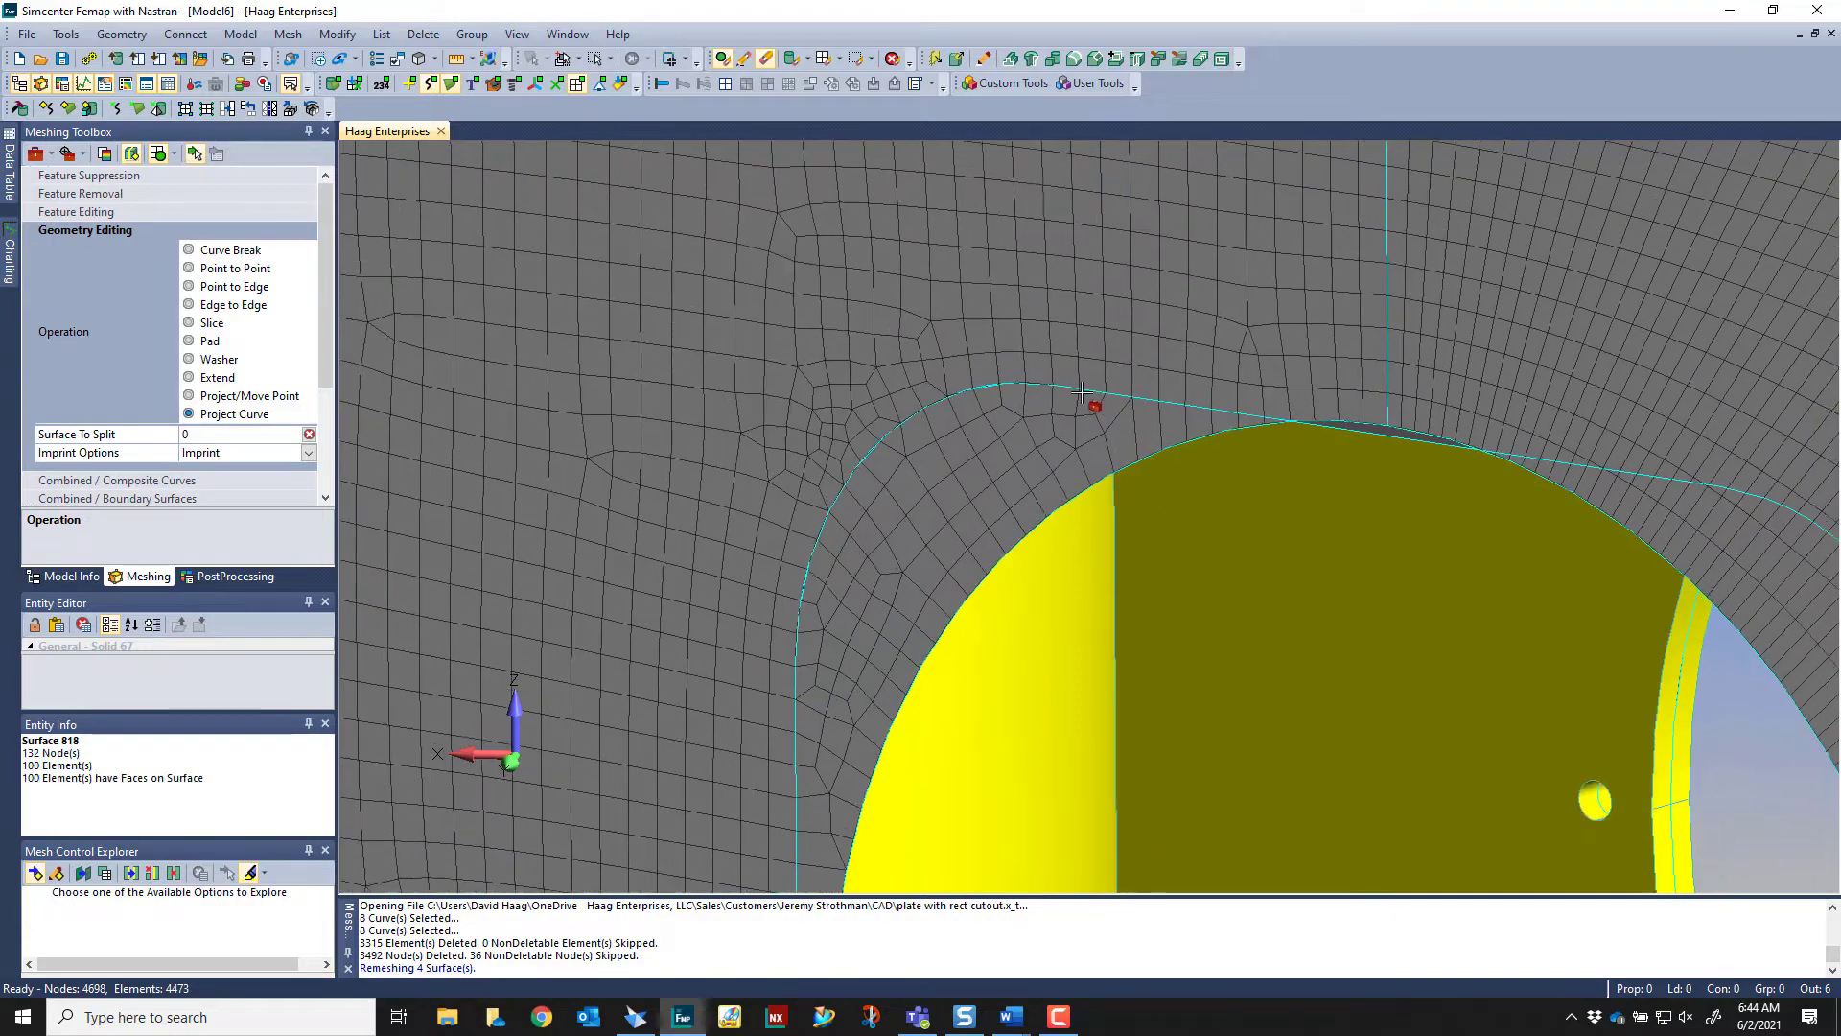
scroll(1397, 595, "down", 5)
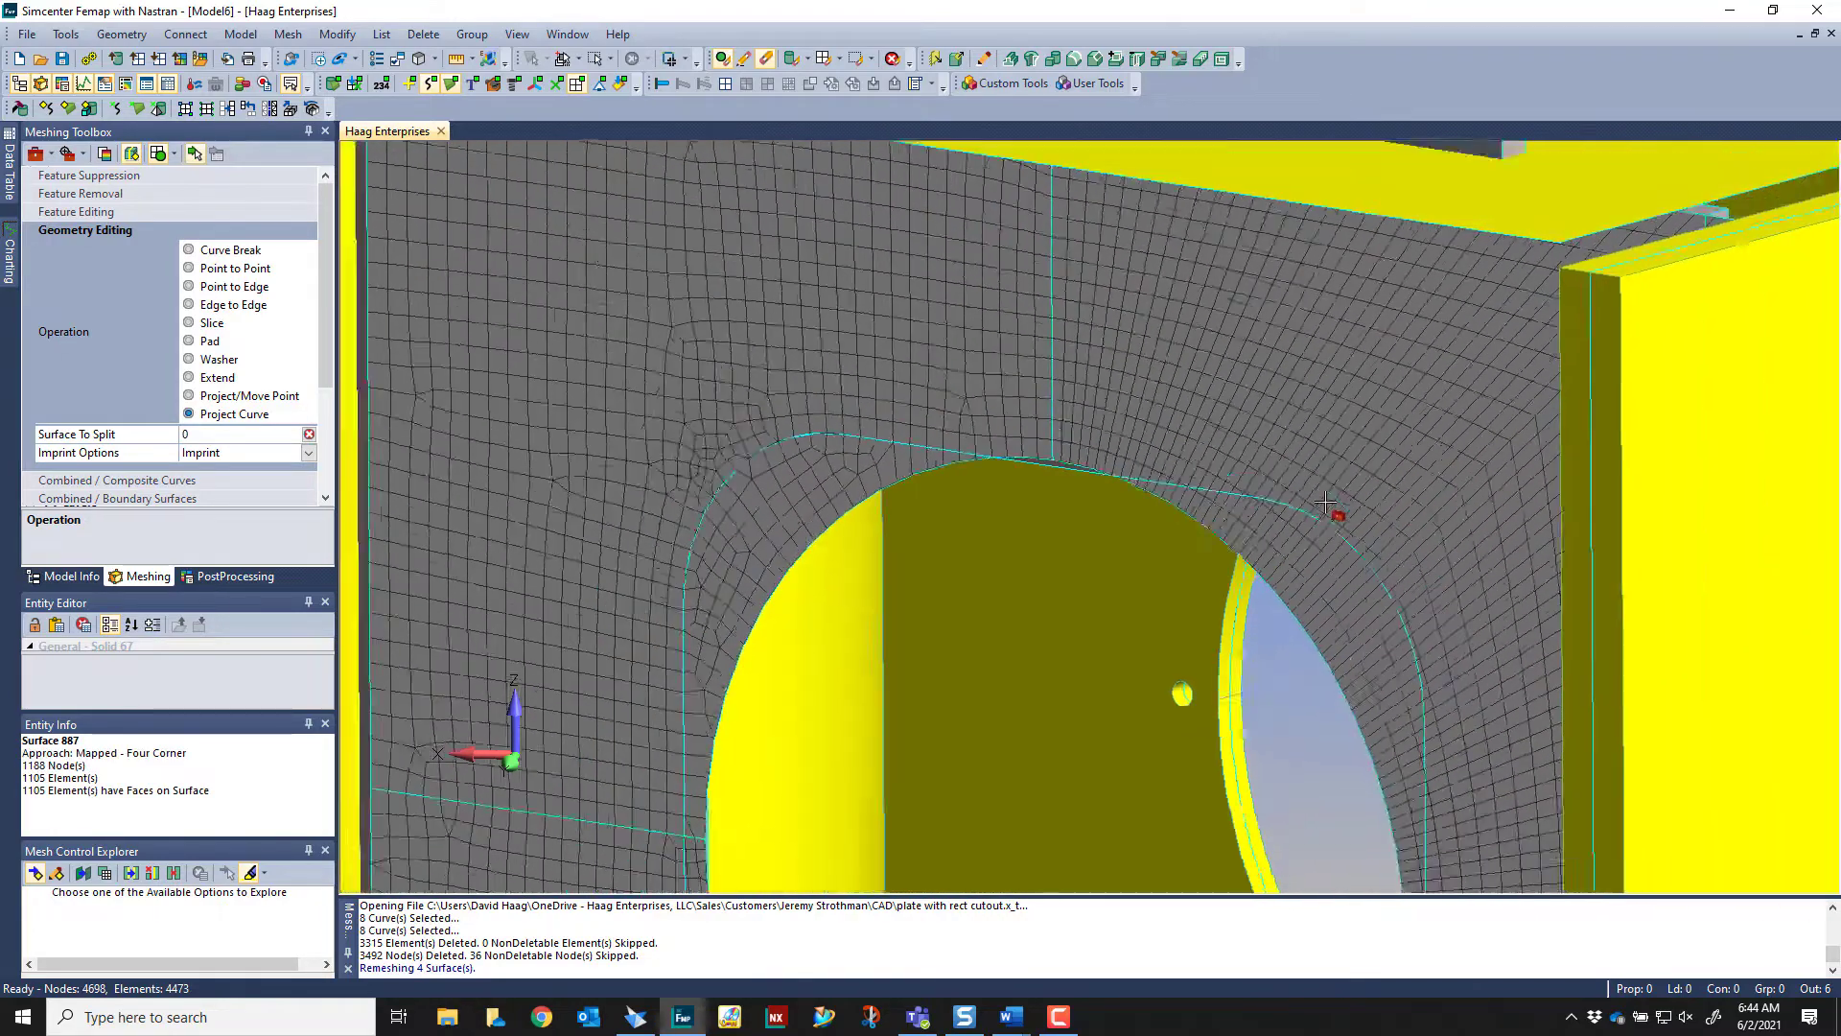
scroll(643, 658, "down", 3)
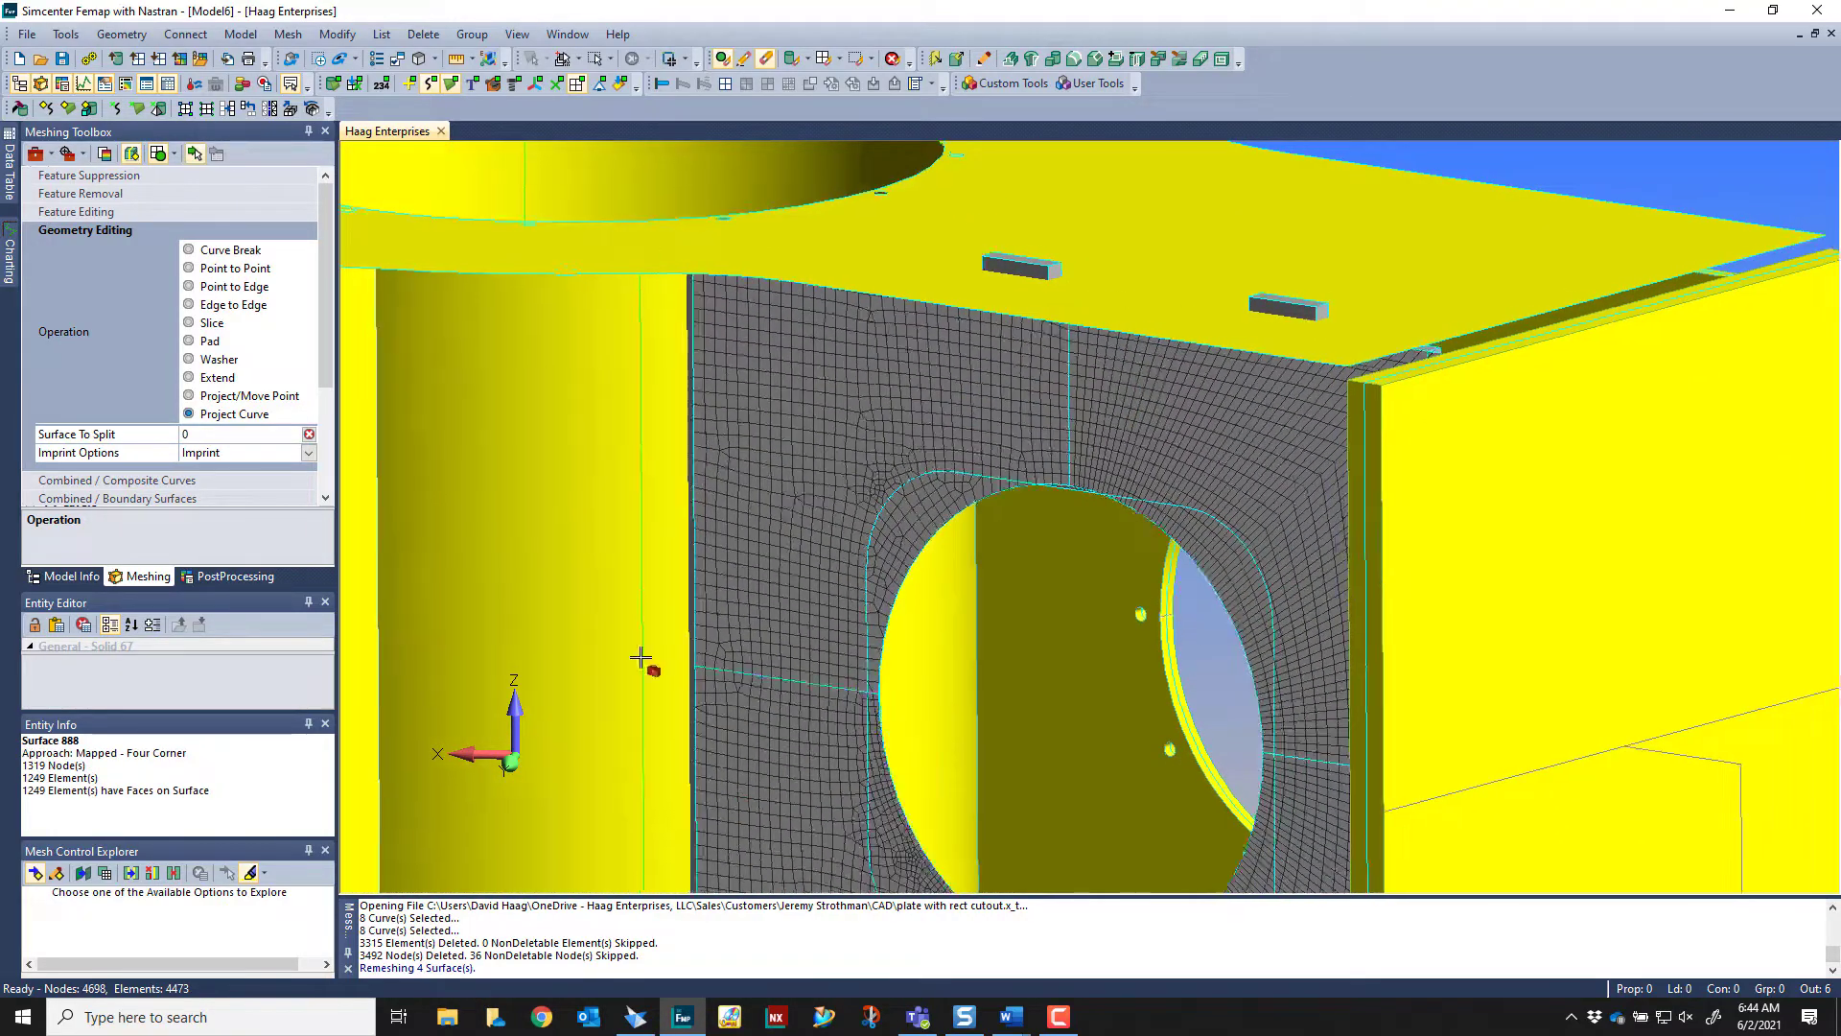
left_click(1212, 412)
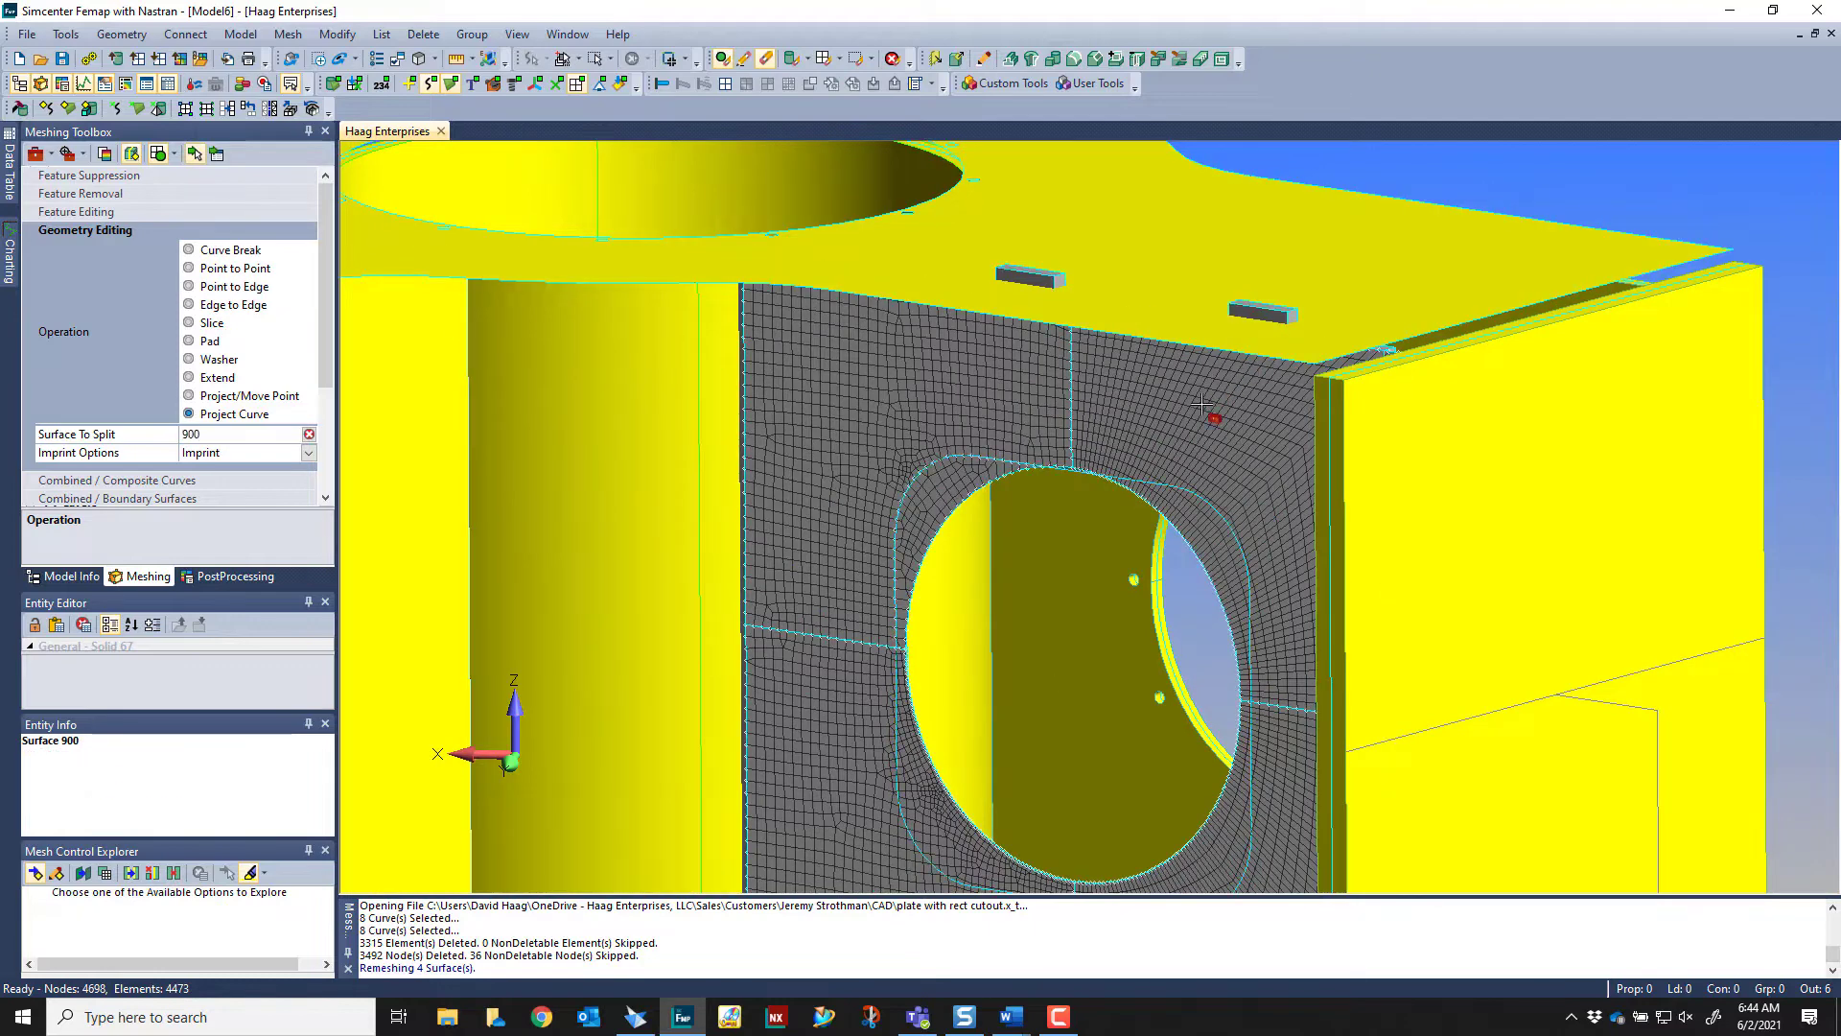
scroll(1212, 412, "up", 3)
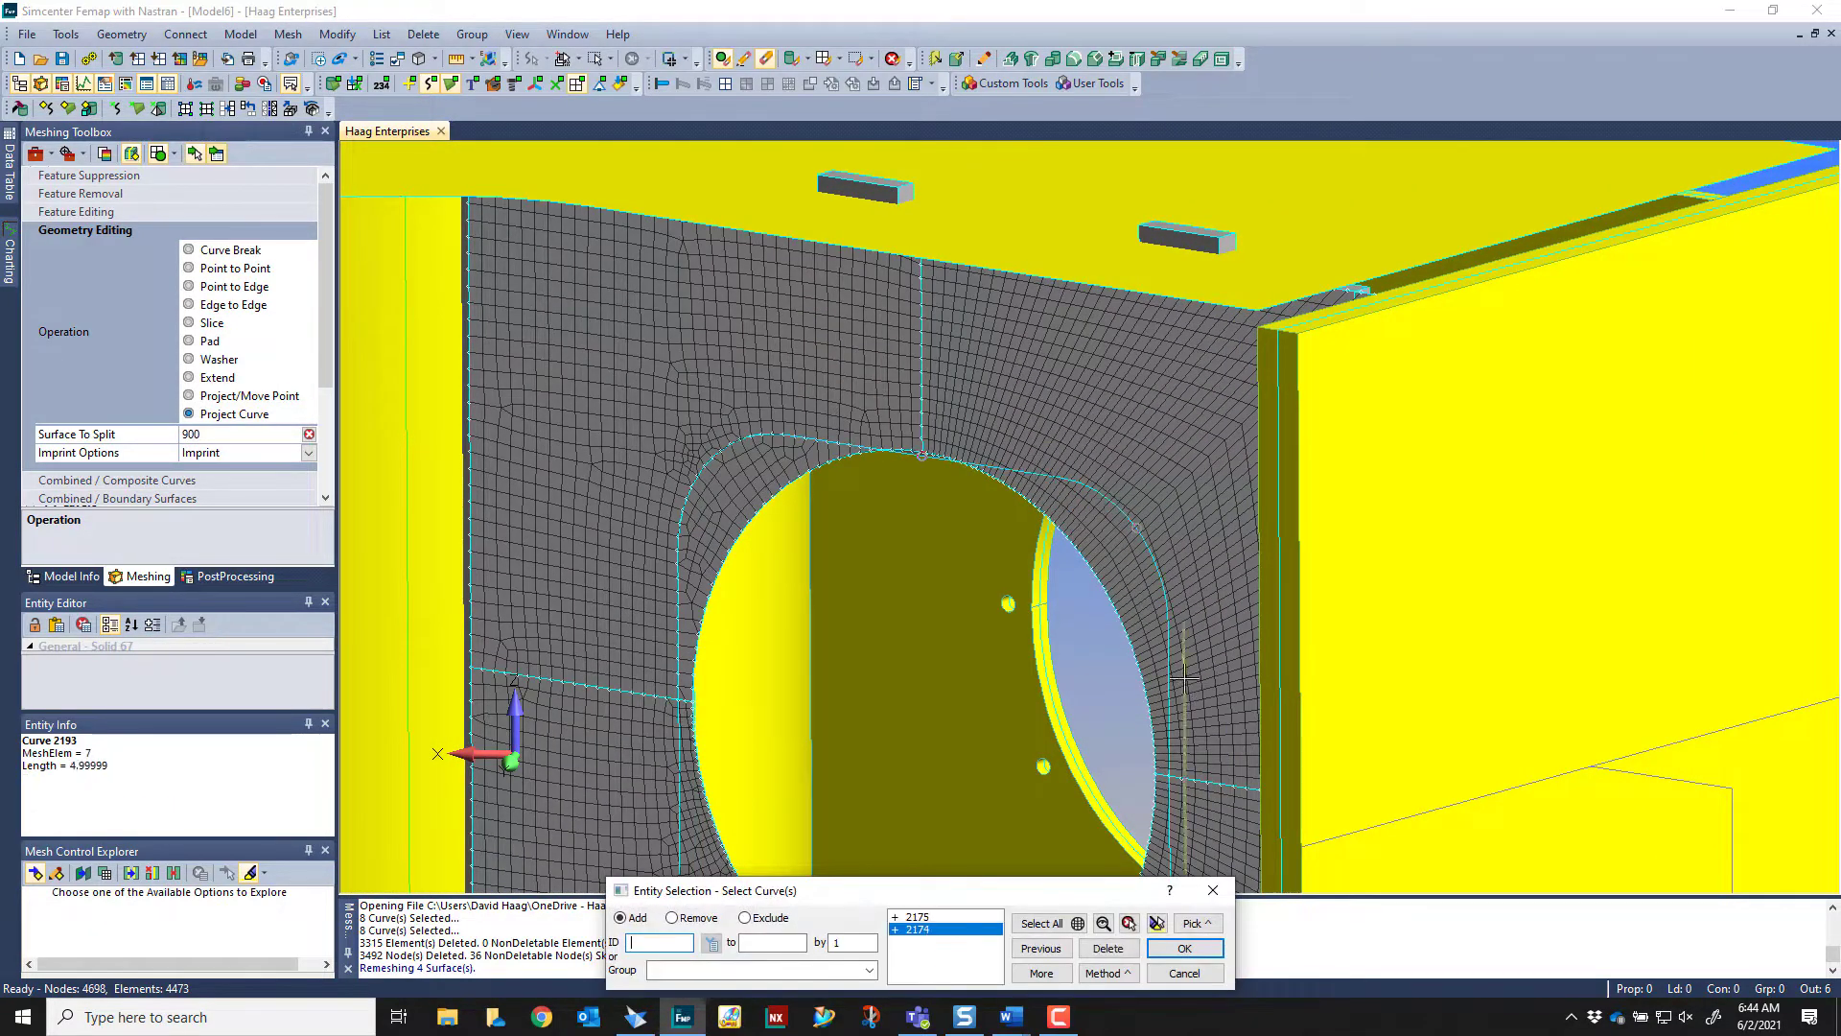
left_click(1184, 947)
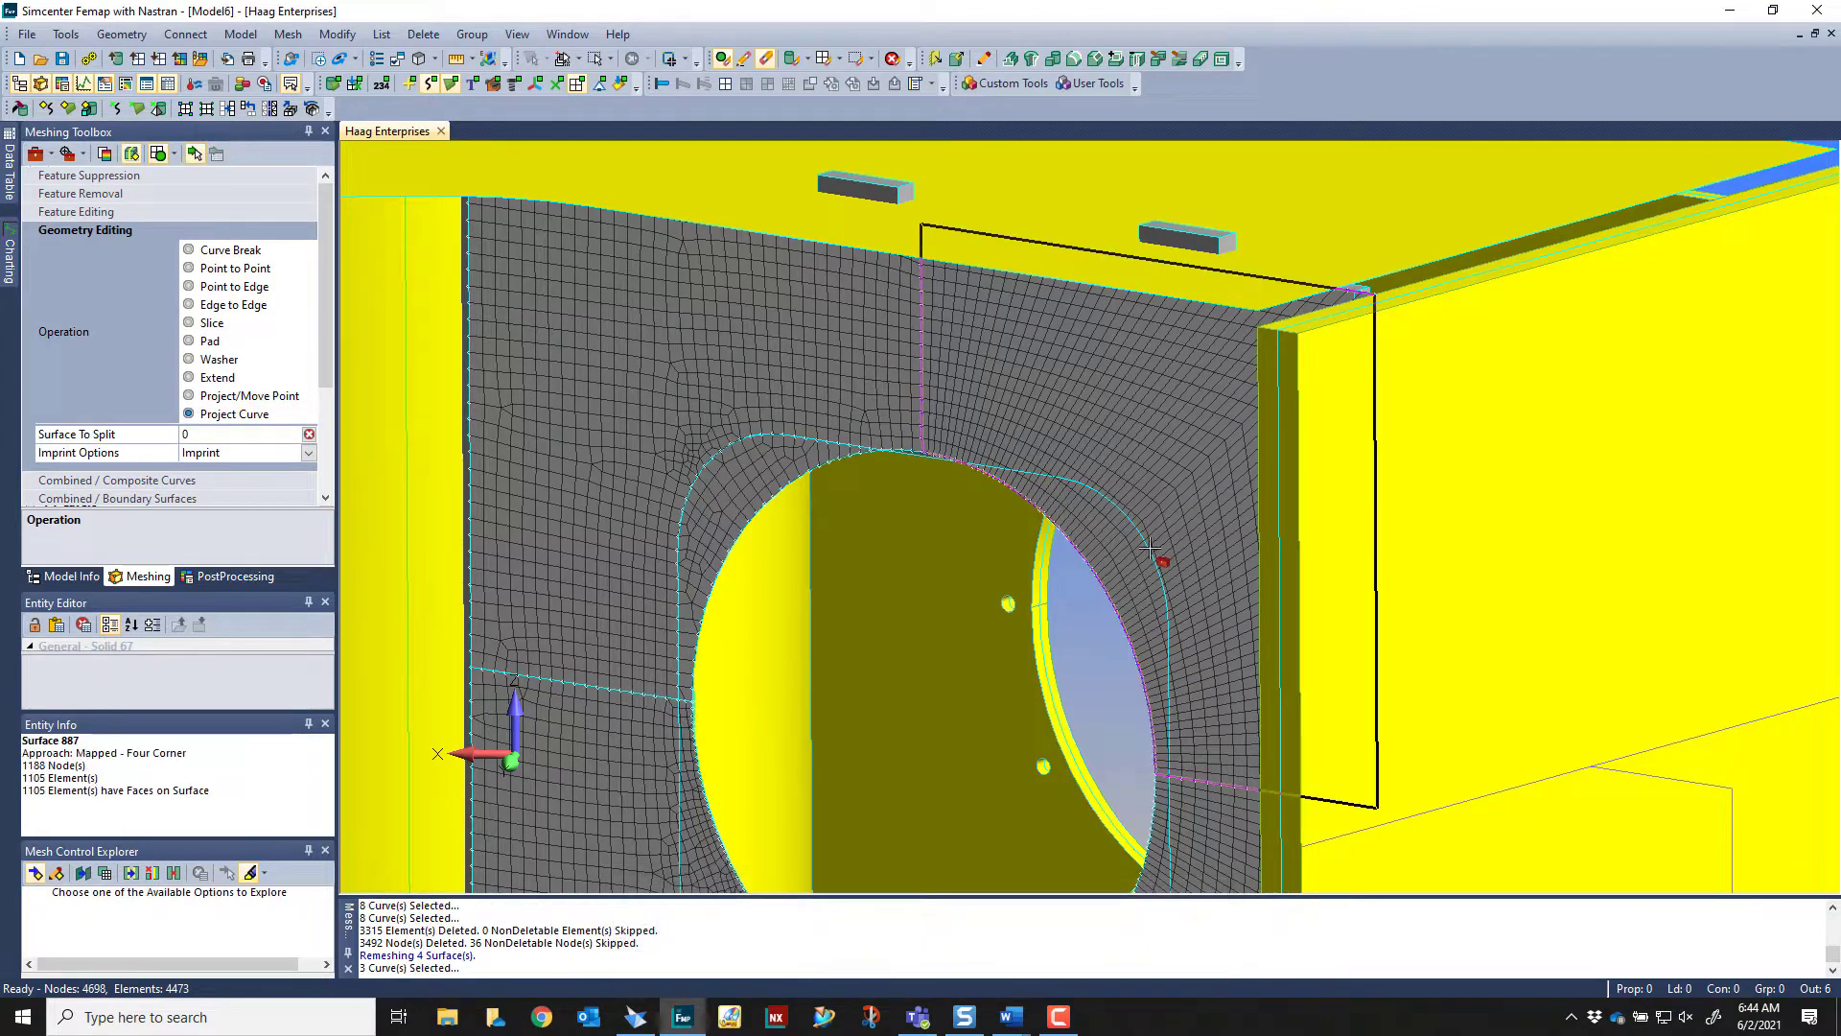
Set the meshed plate's upper-right quadrant as the surface to split and project the three adjoining cutout outline curves onto it
left_click(201, 436)
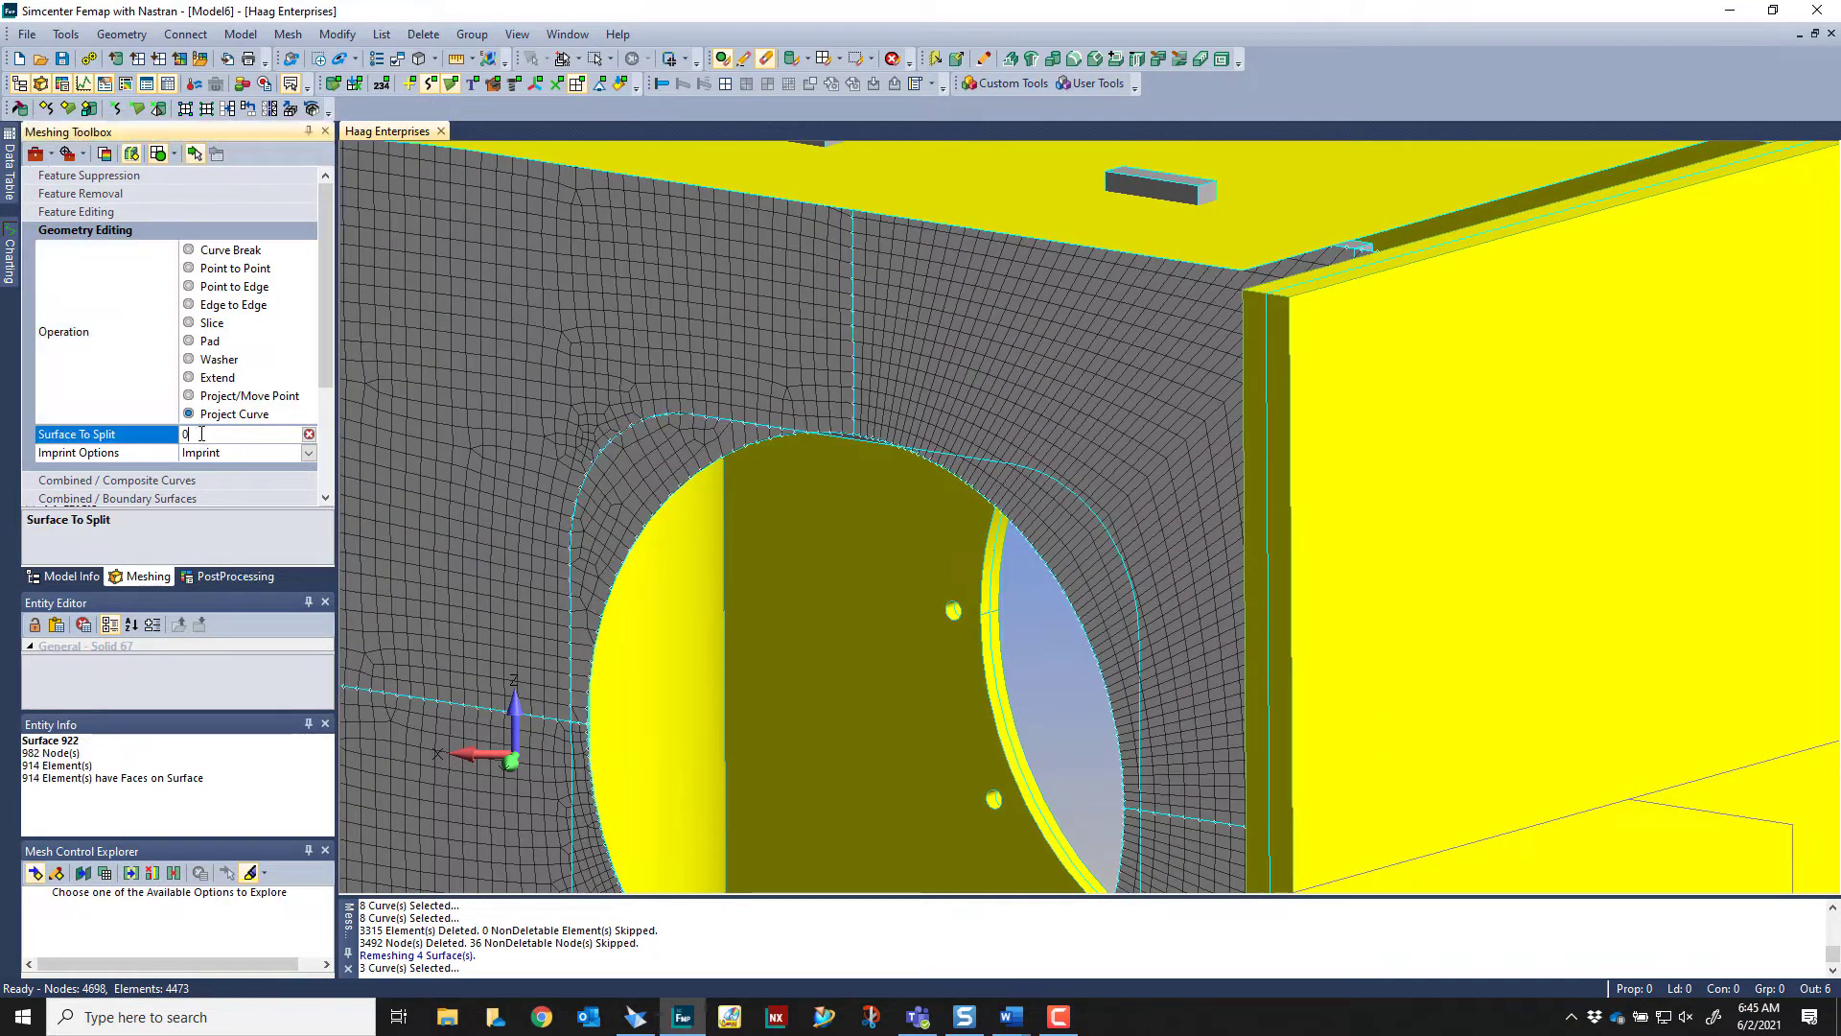
left_click(1071, 386)
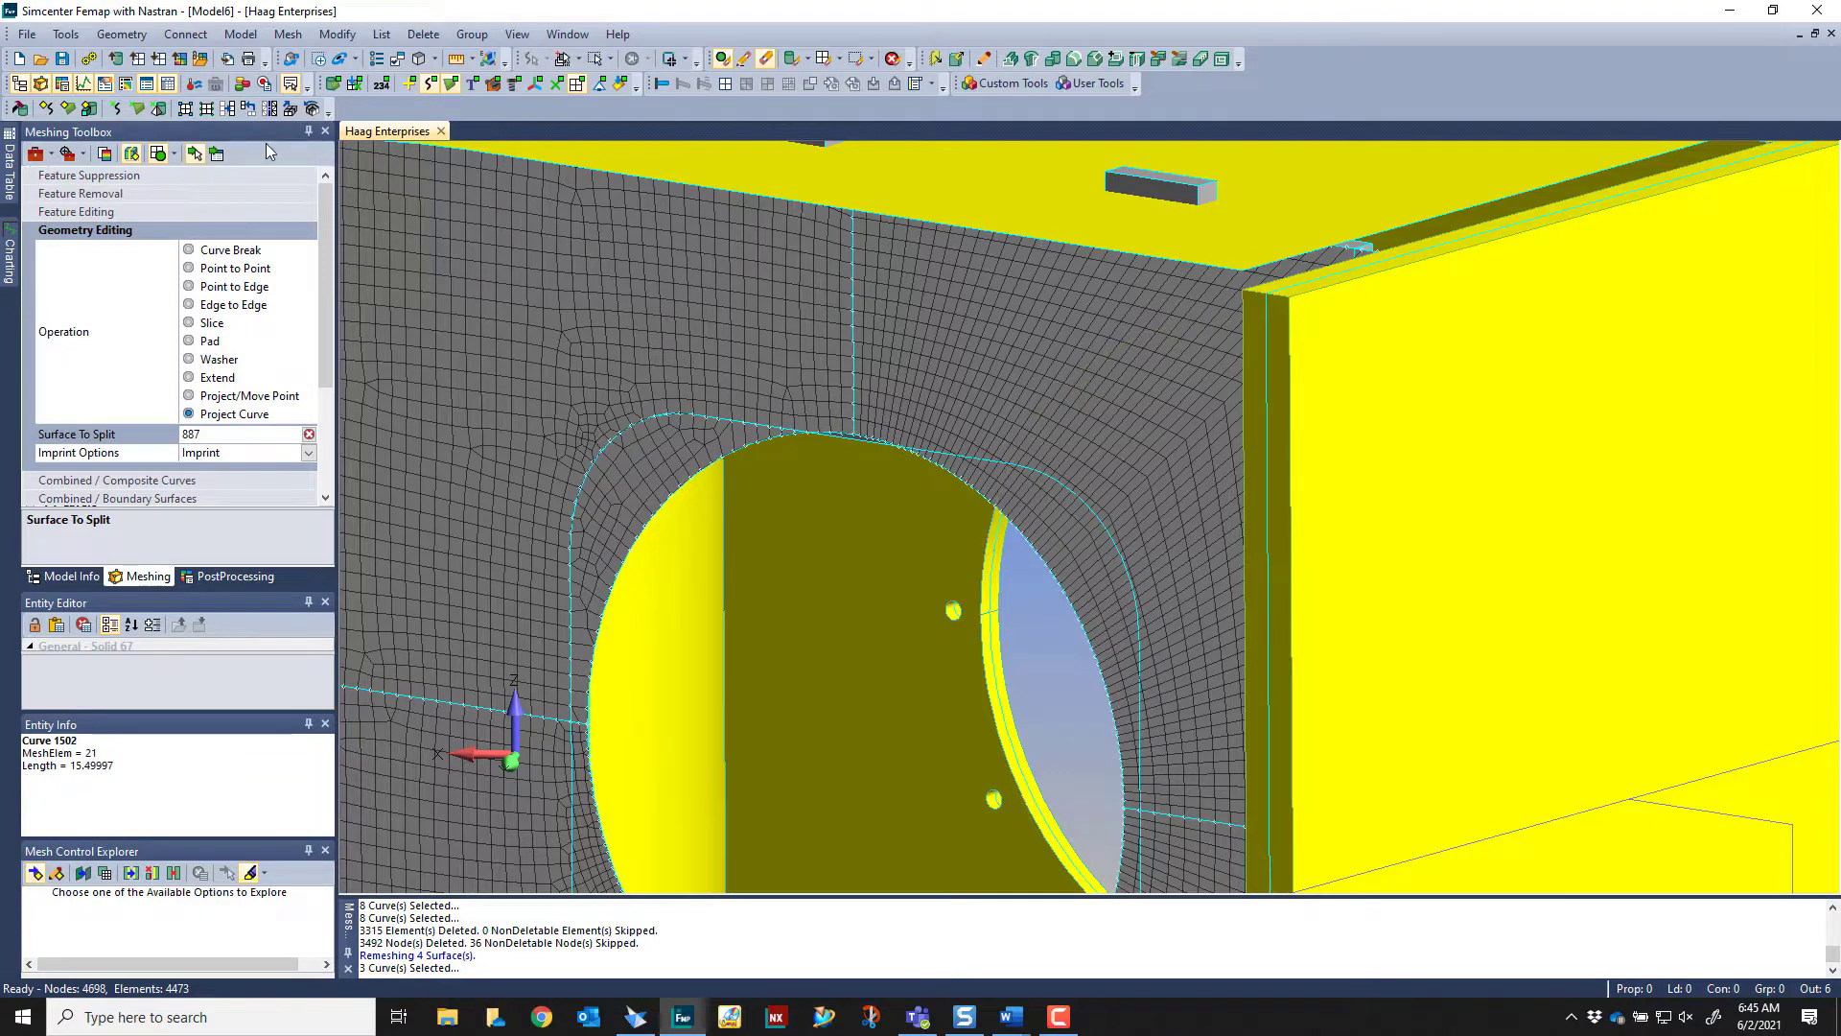
left_click(218, 154)
left_click(1057, 477)
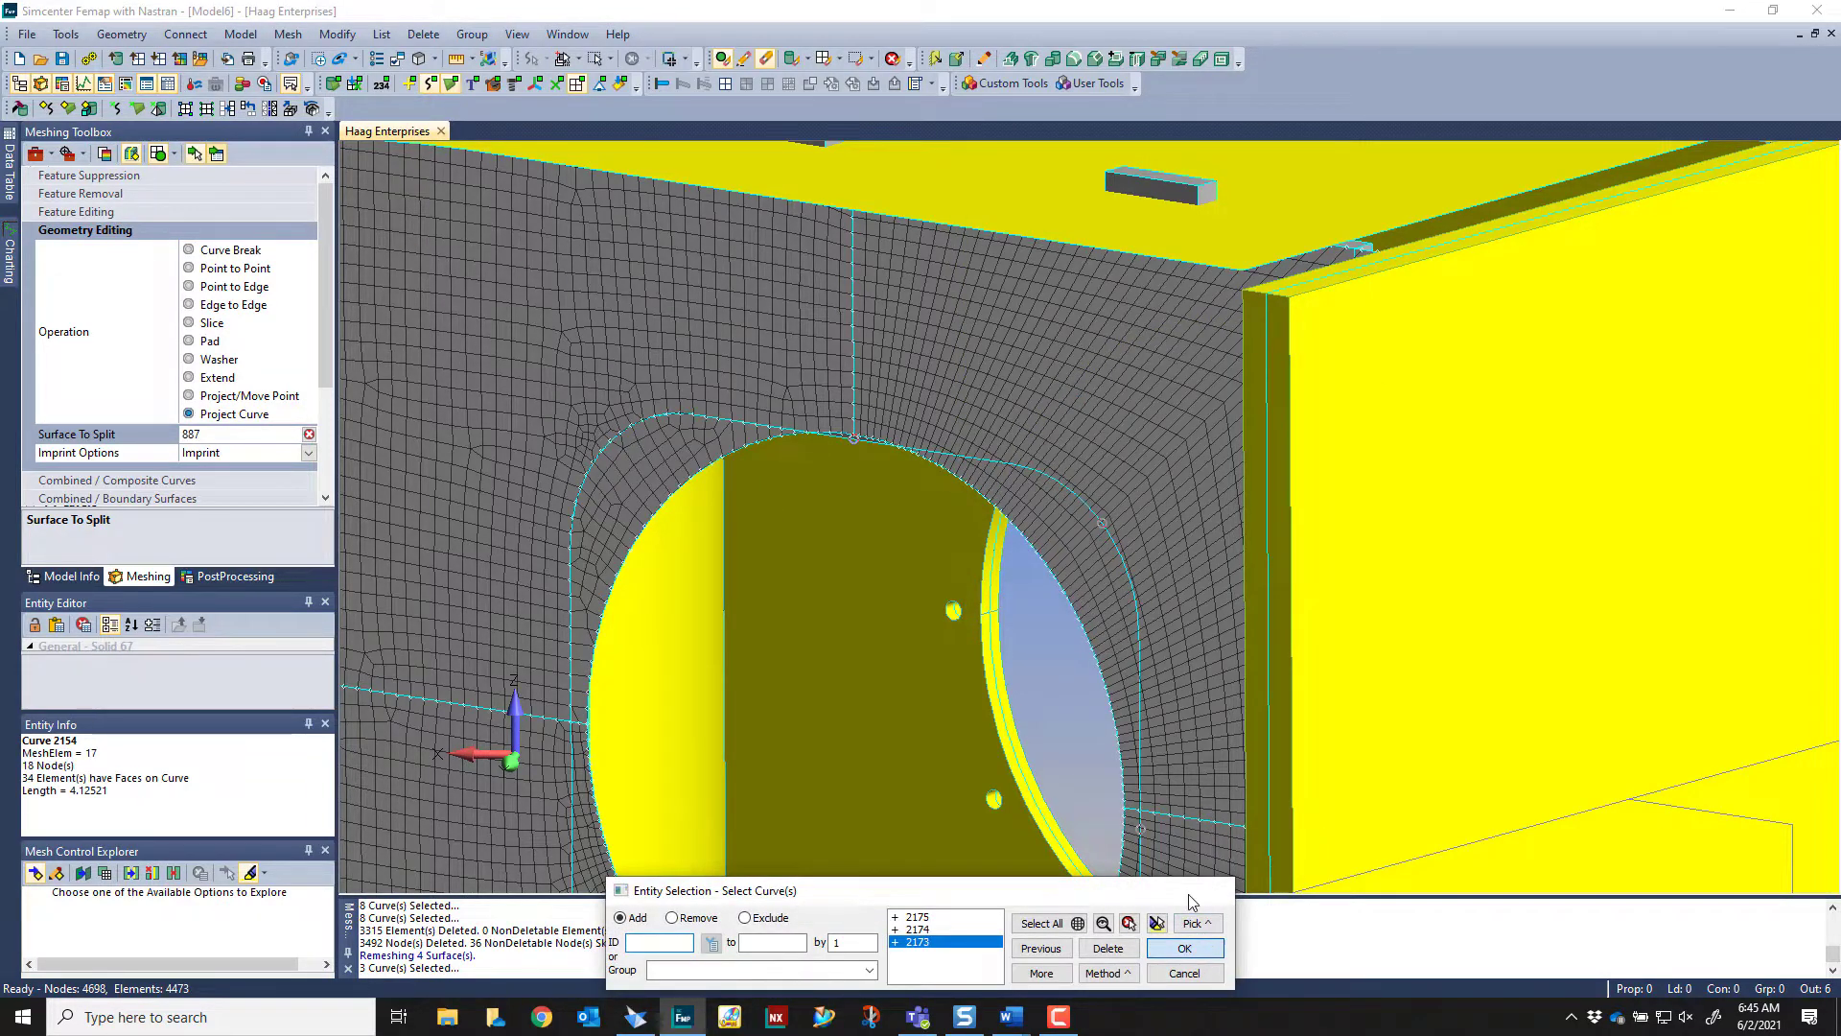
left_click(1184, 948)
scroll(1098, 530, "up", 5)
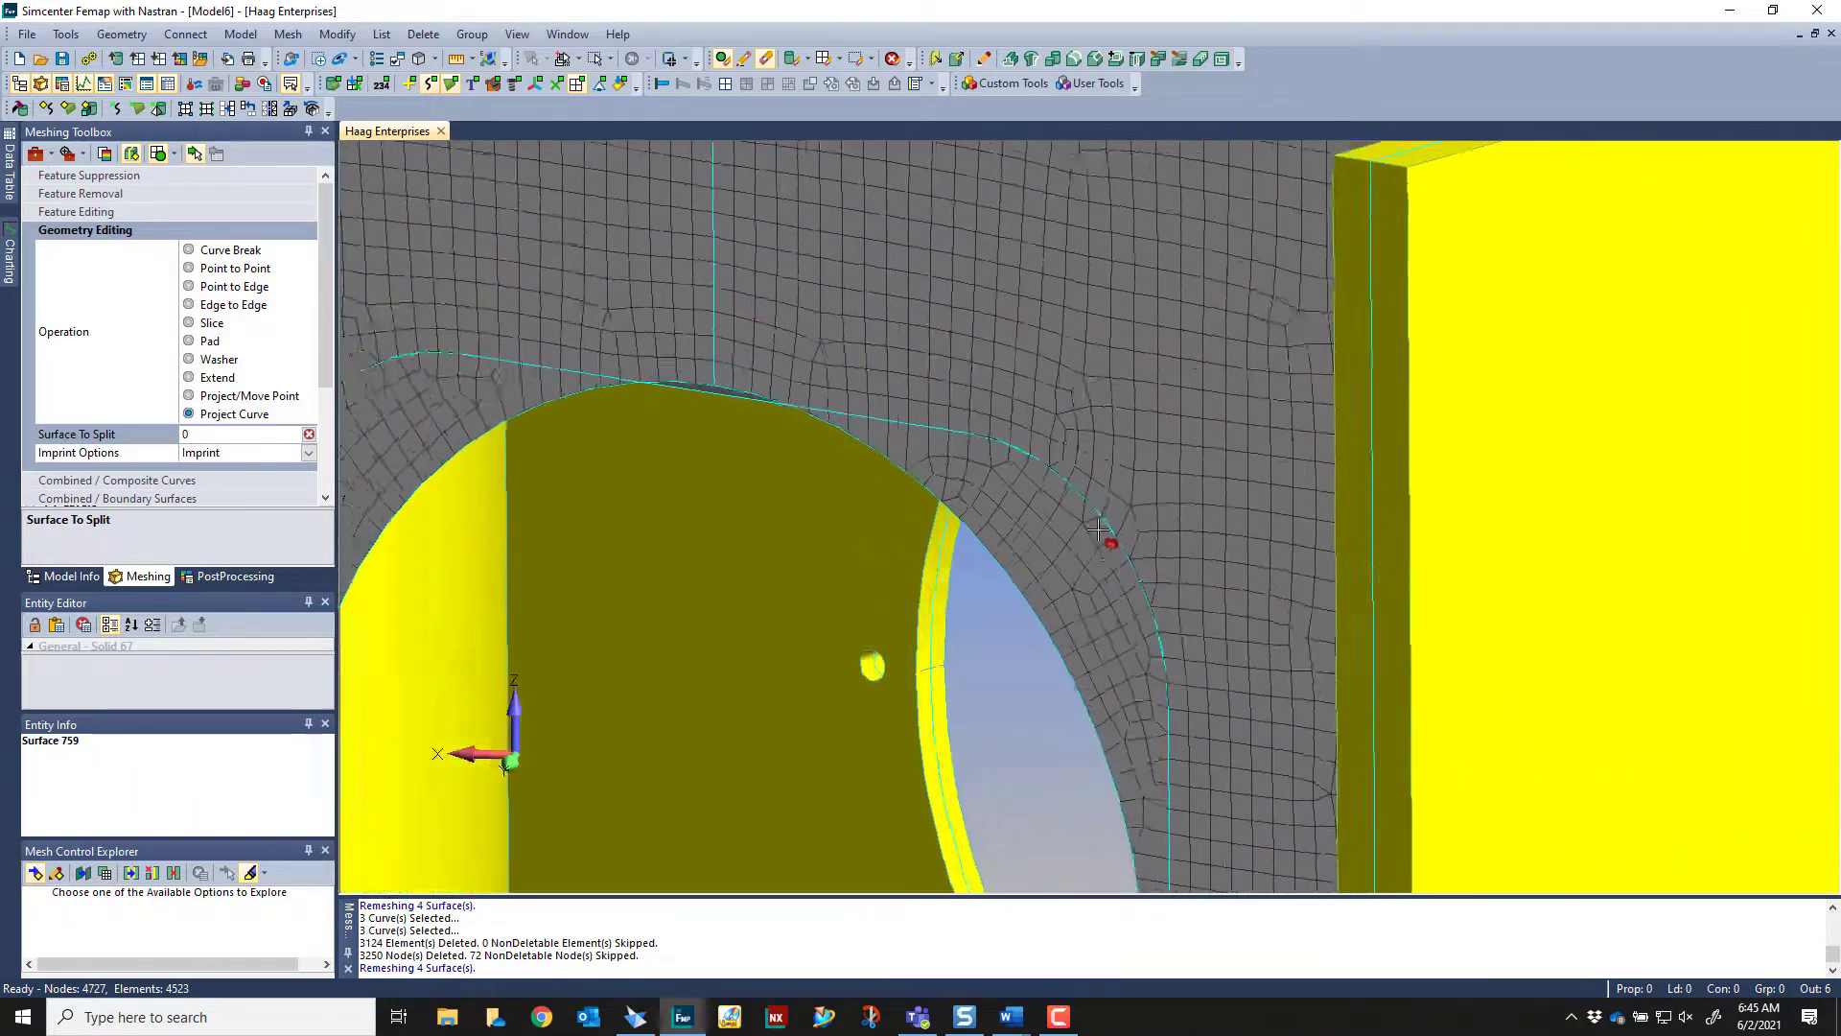
scroll(1098, 530, "up", 1)
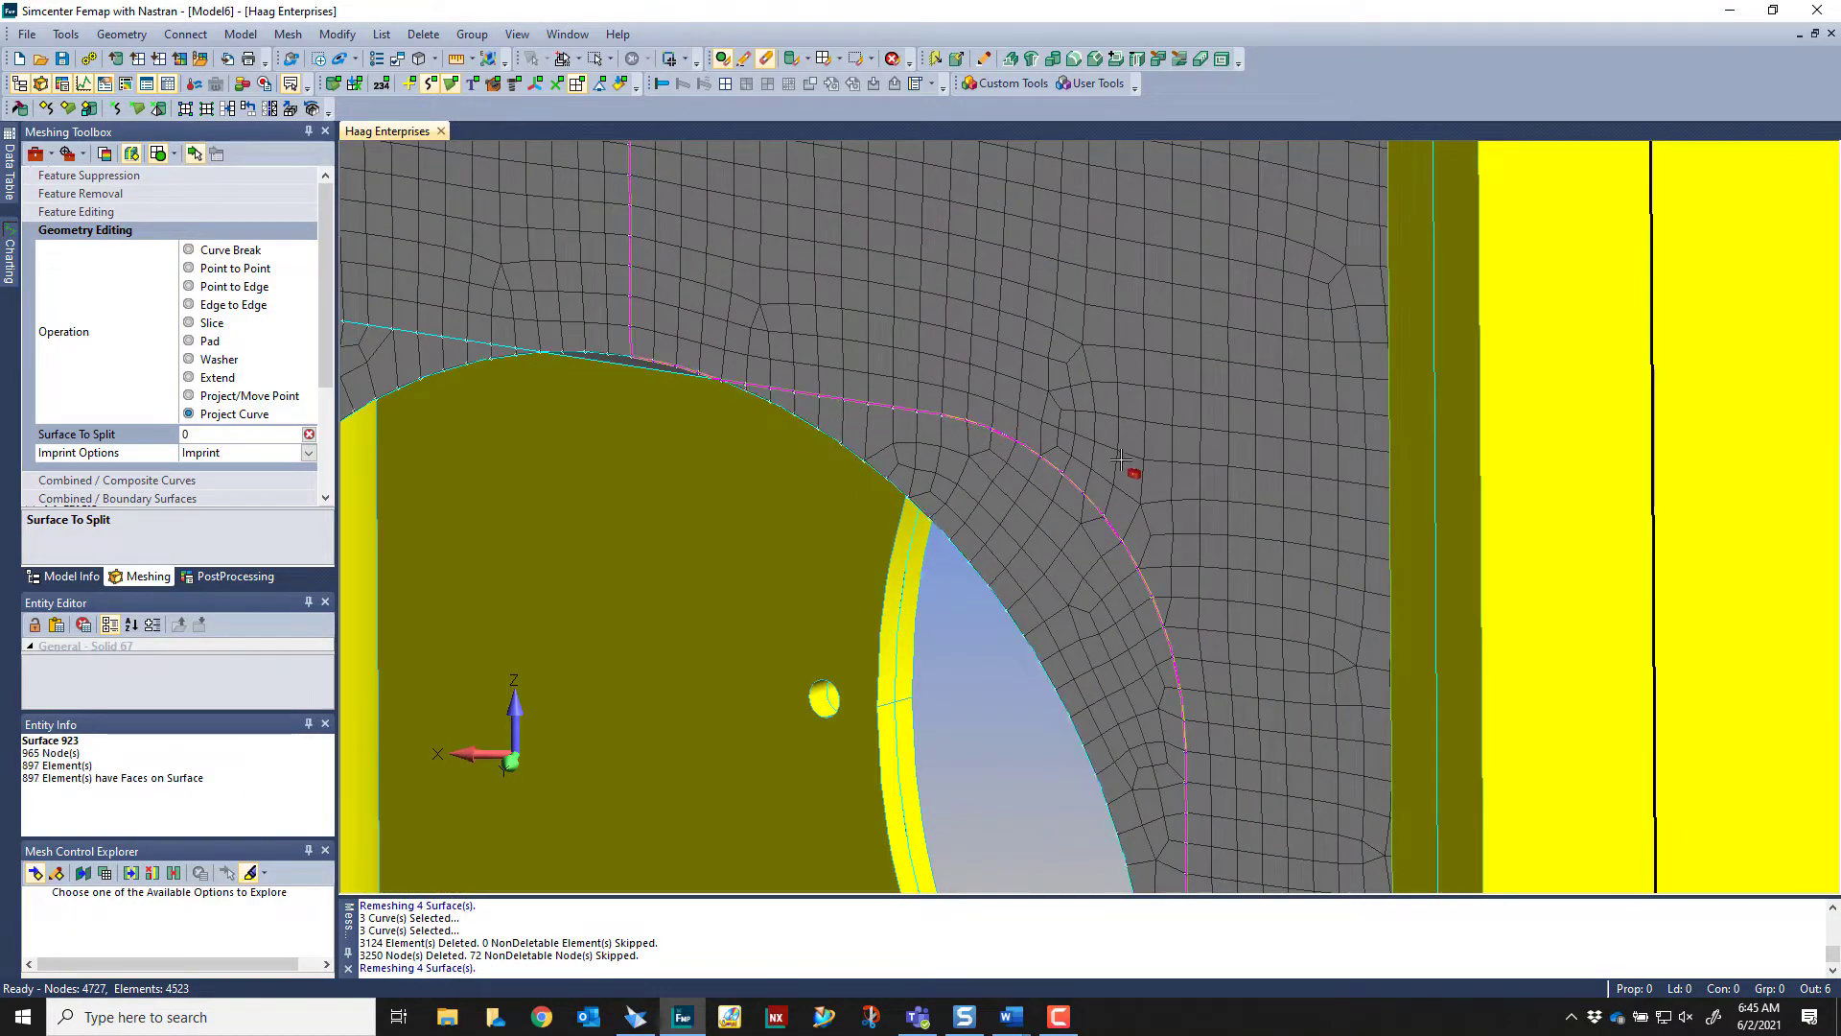
Project the three cutout outline curves bordering the meshed plate's lower-right quadrant onto that surface
scroll(1120, 461, "down", 8)
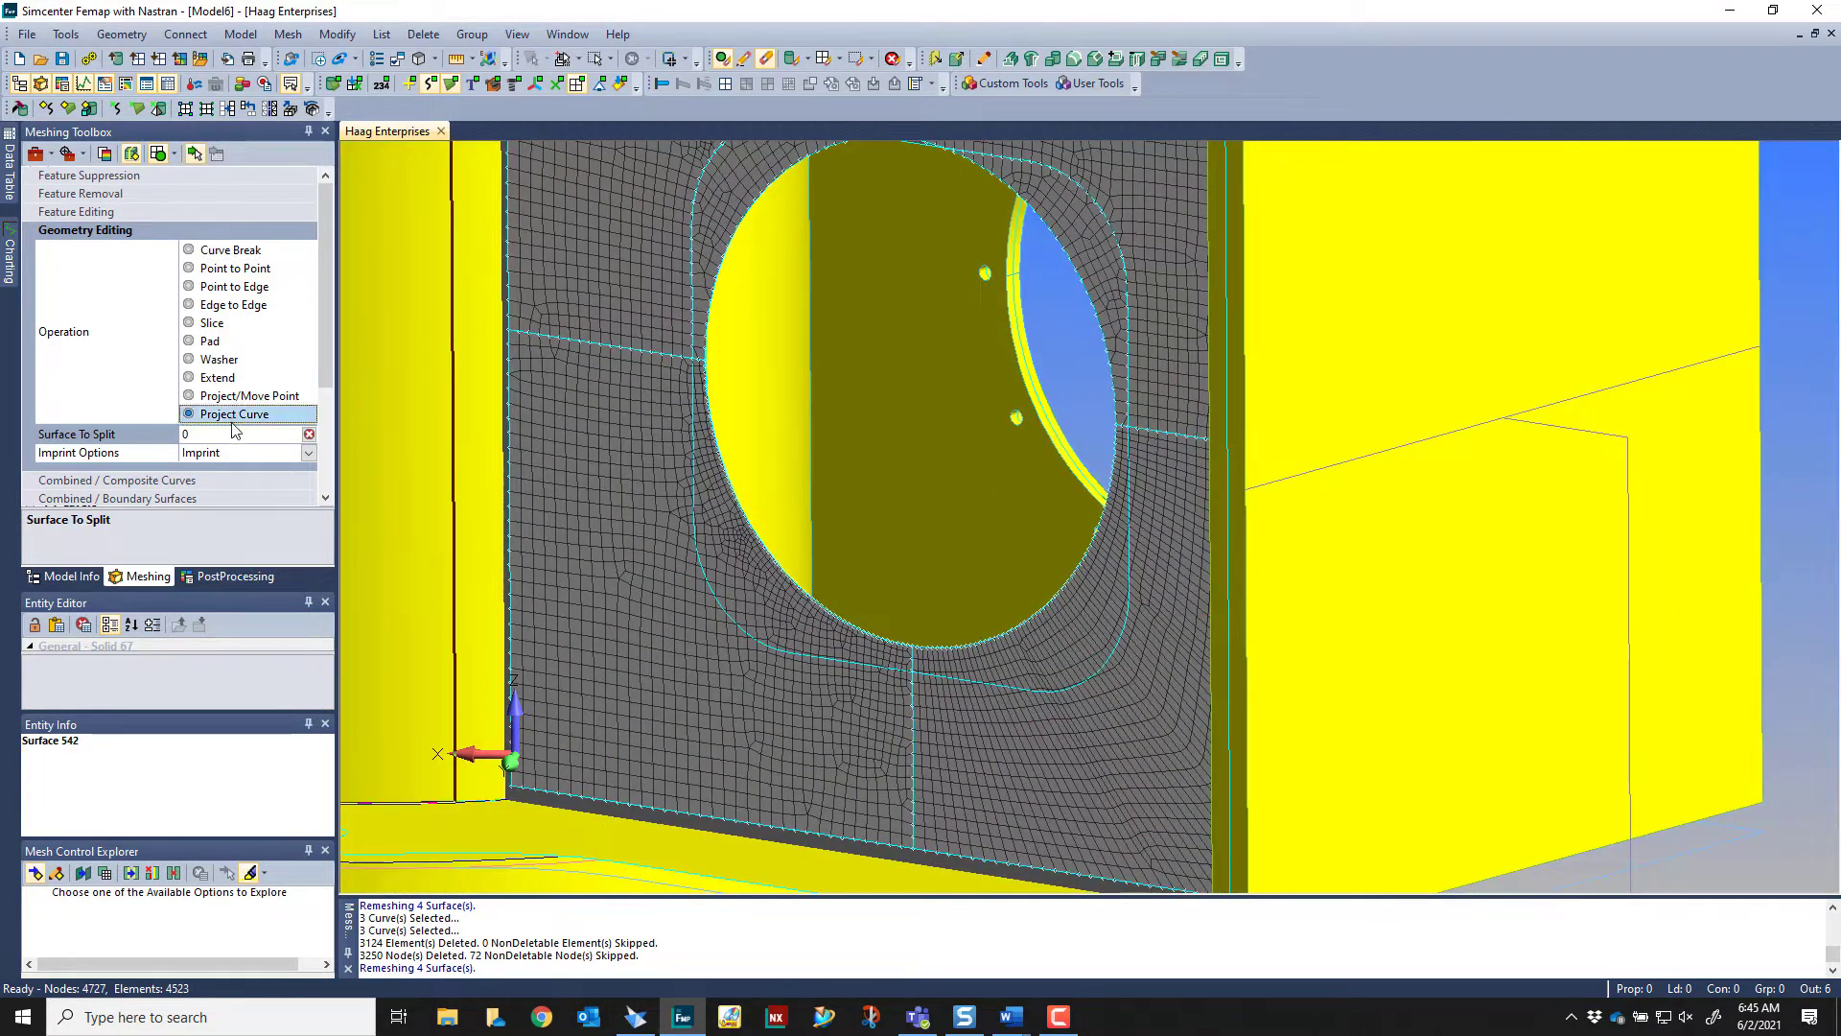
left_click(233, 432)
left_click(1151, 672)
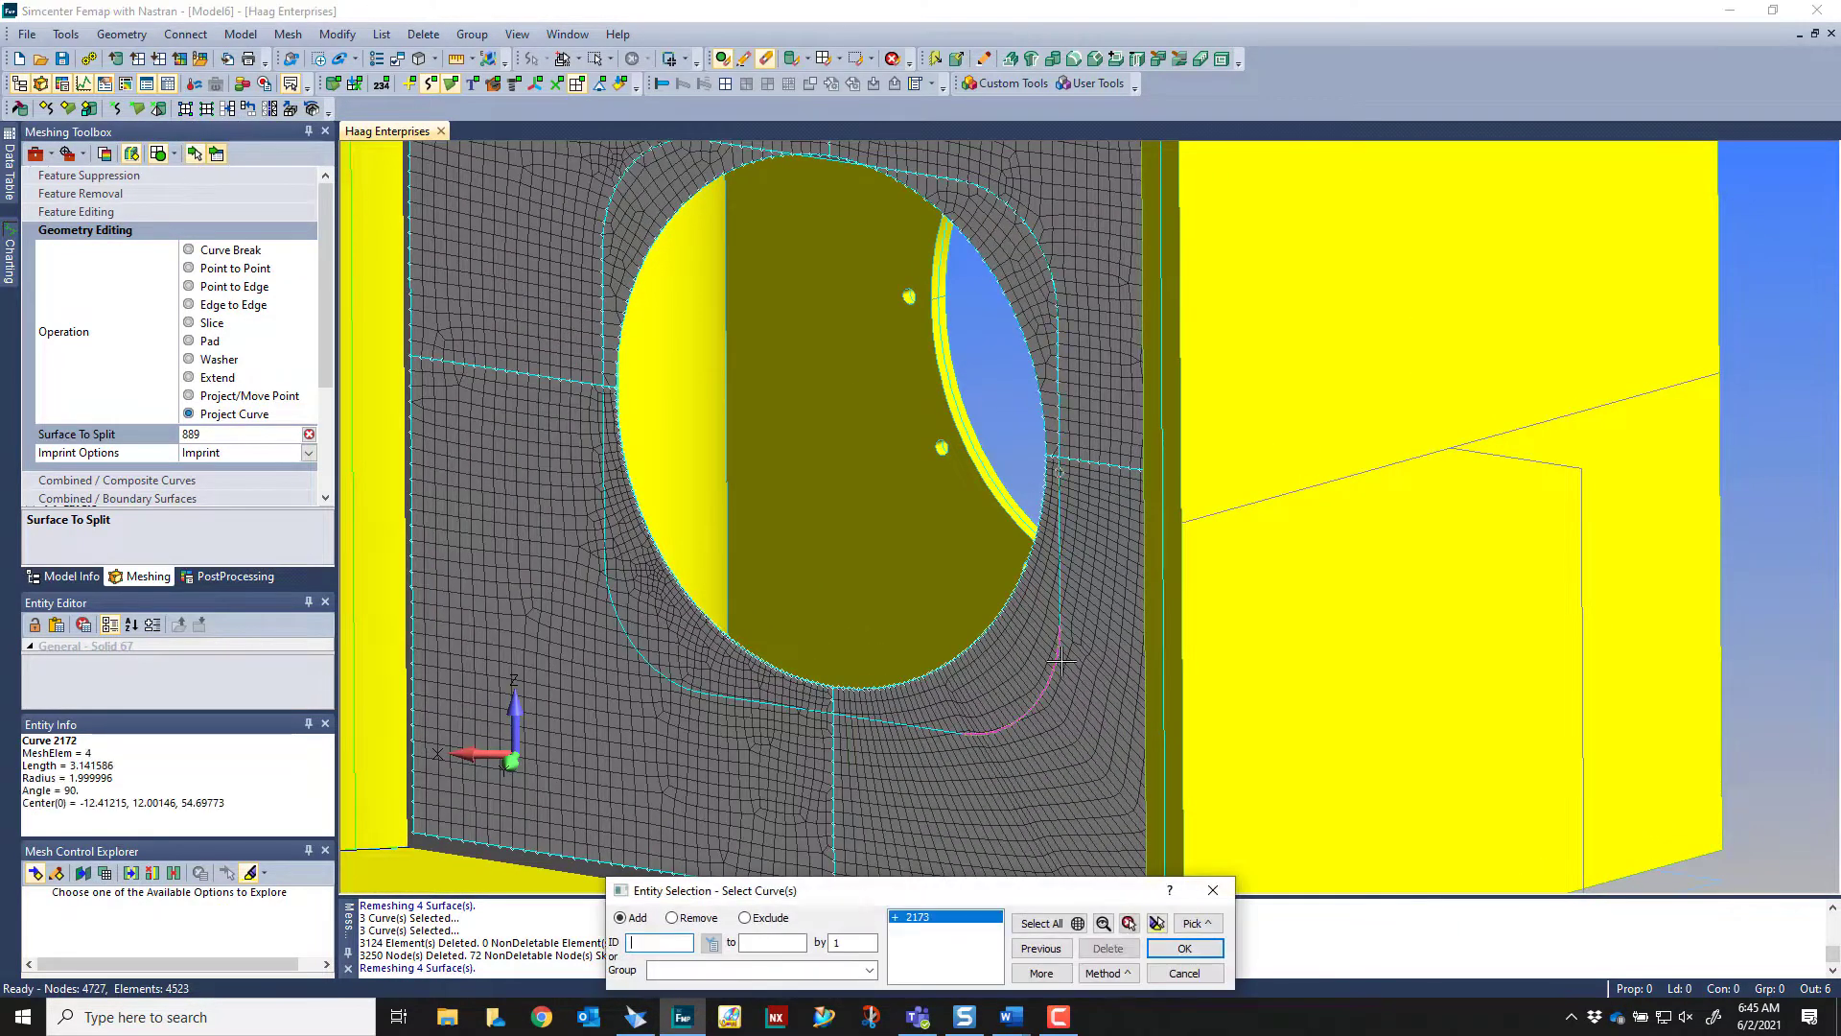
left_click(1185, 948)
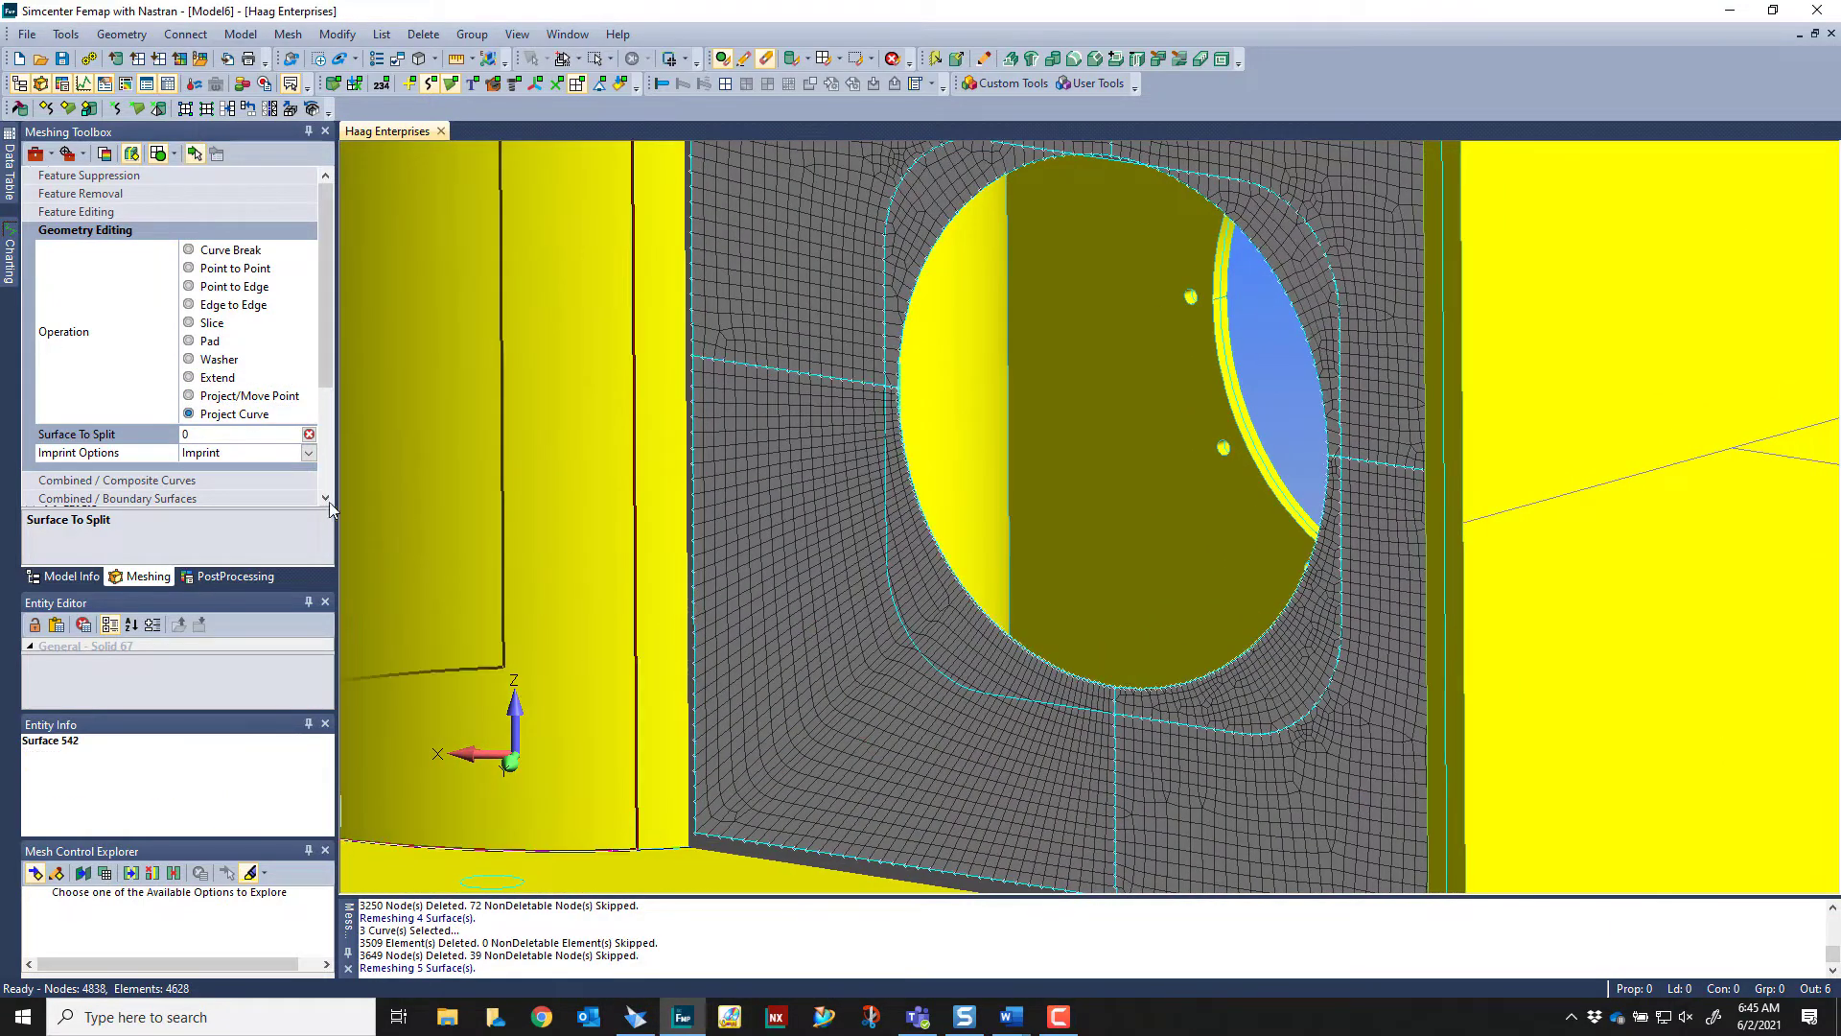
Choose the meshed plate's lower-left quadrant as the surface to split and imprint its three cutout outline curves
left_click(212, 437)
left_click(921, 718)
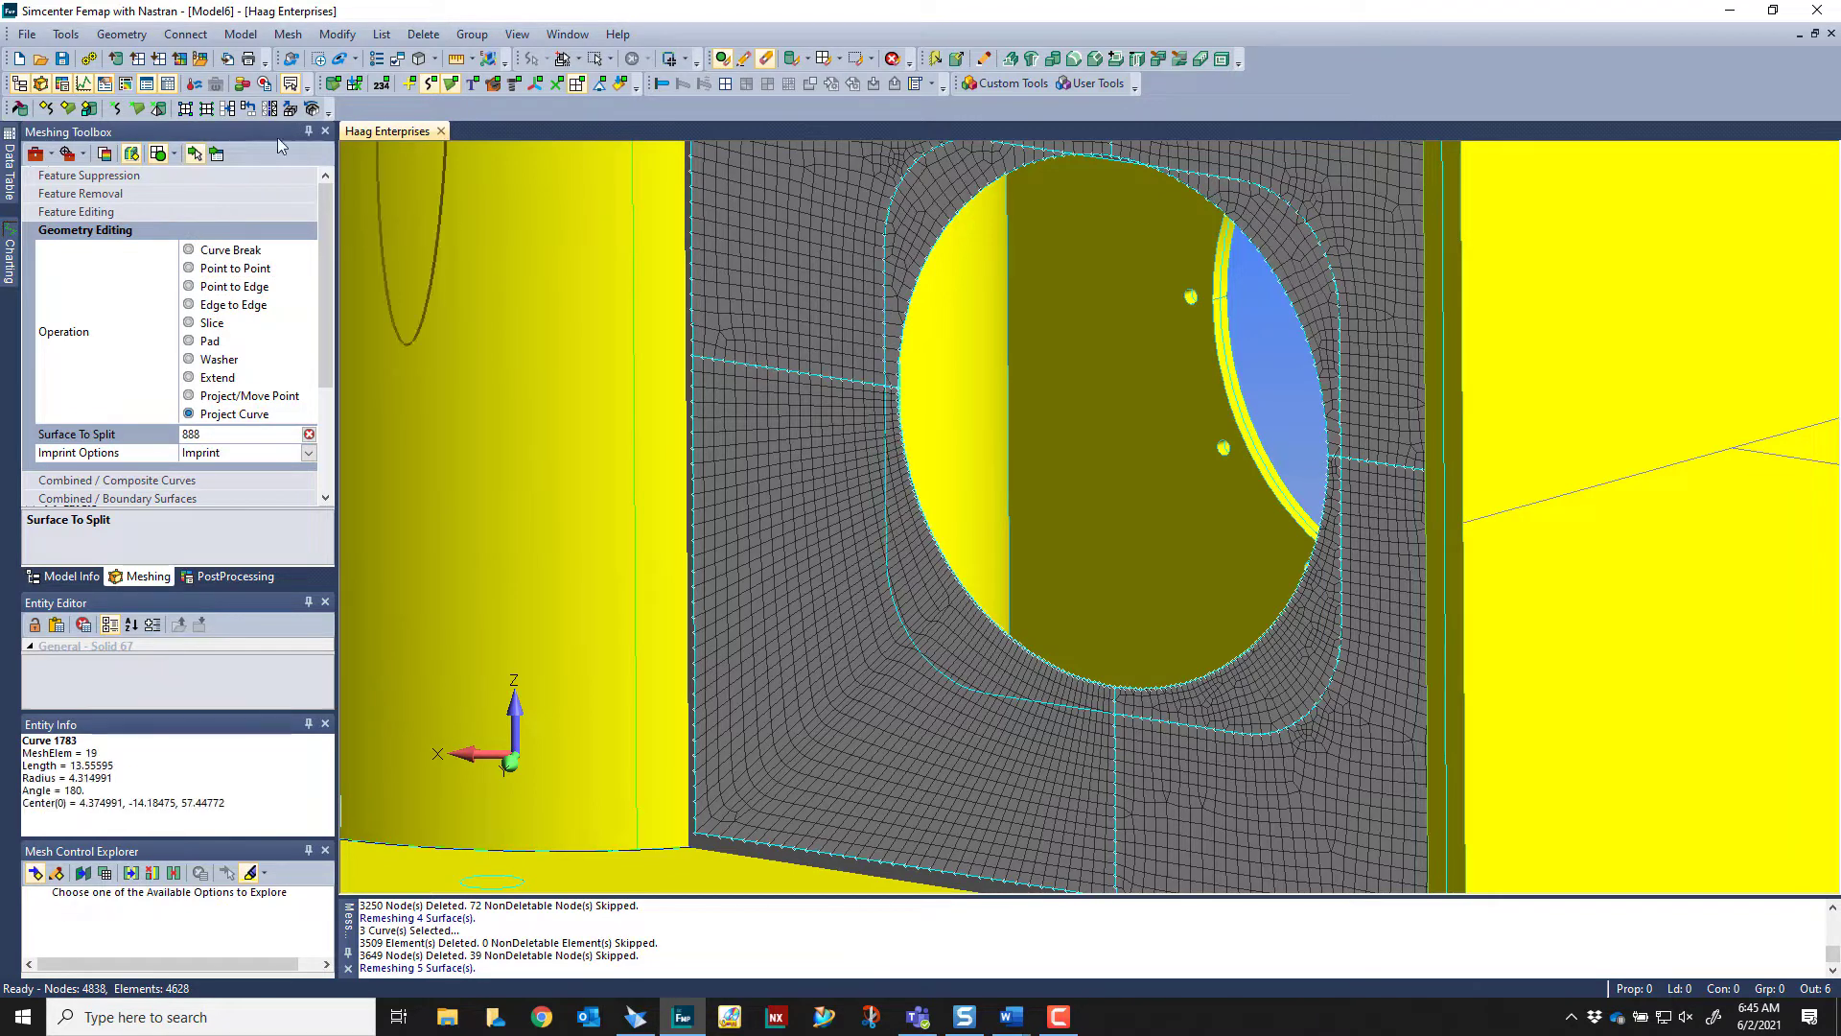
left_click(216, 155)
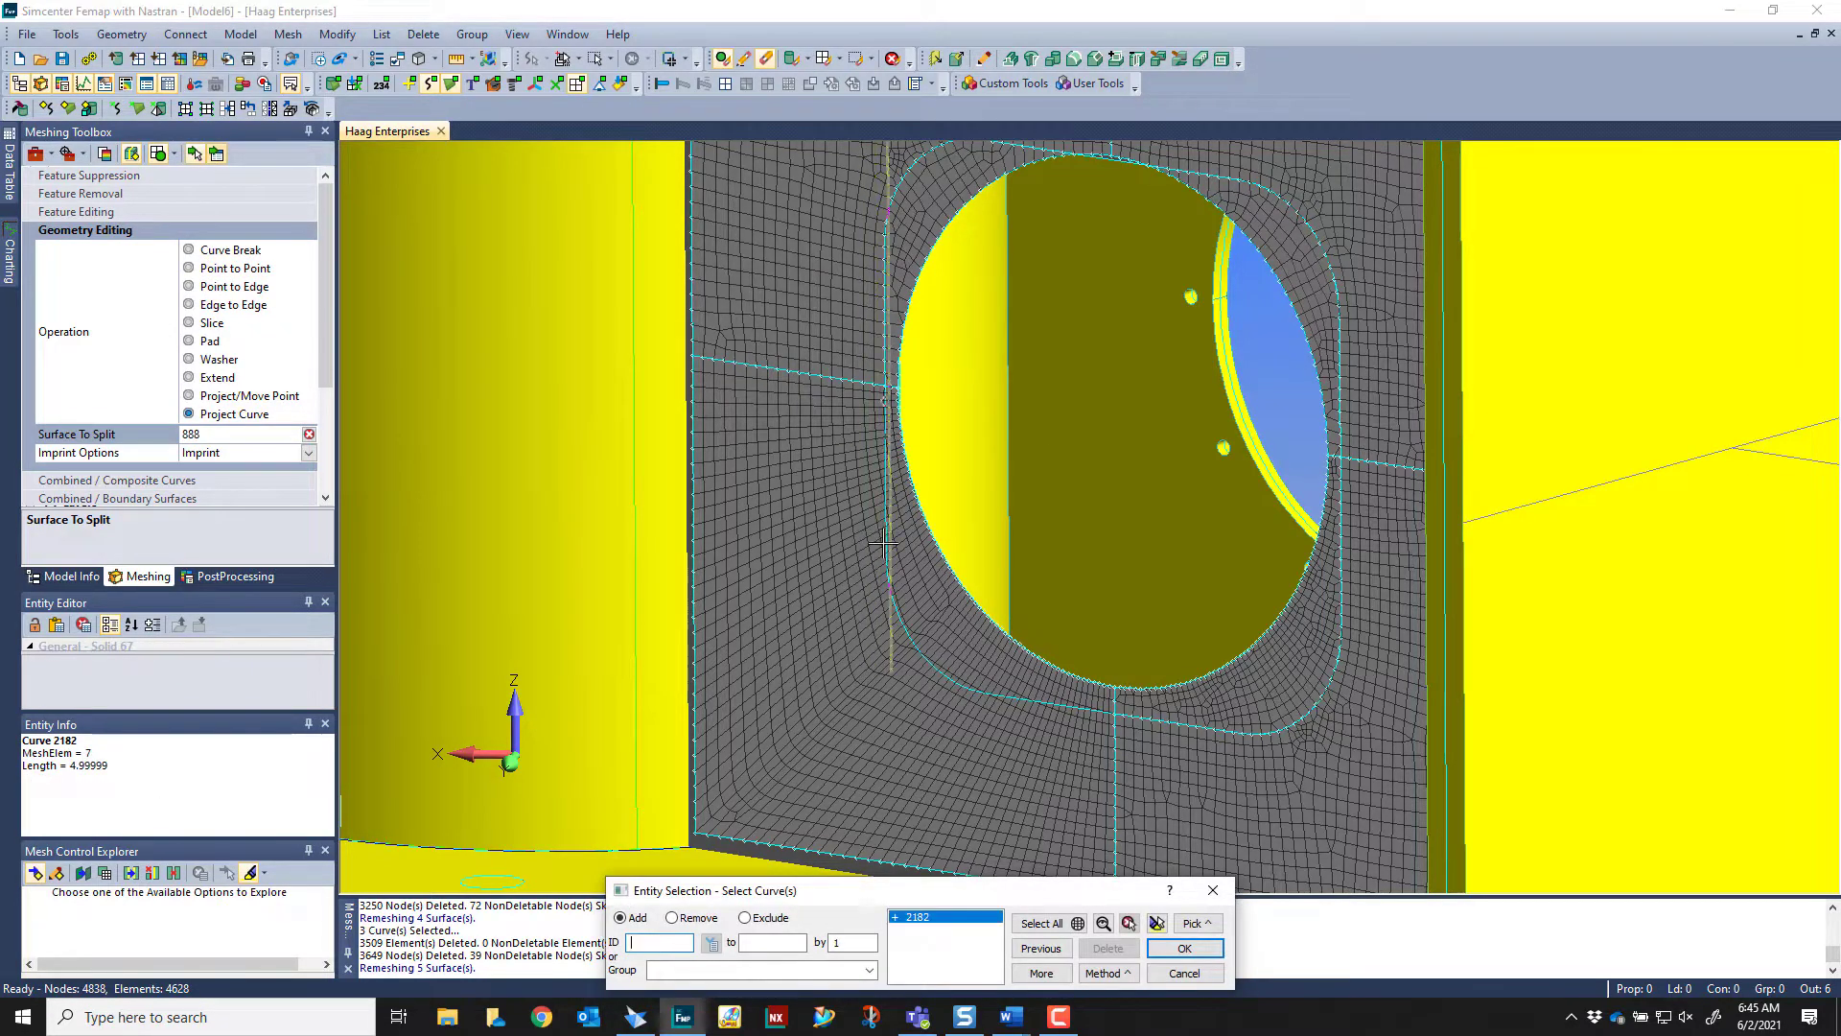
left_click(922, 627)
left_click(1004, 694)
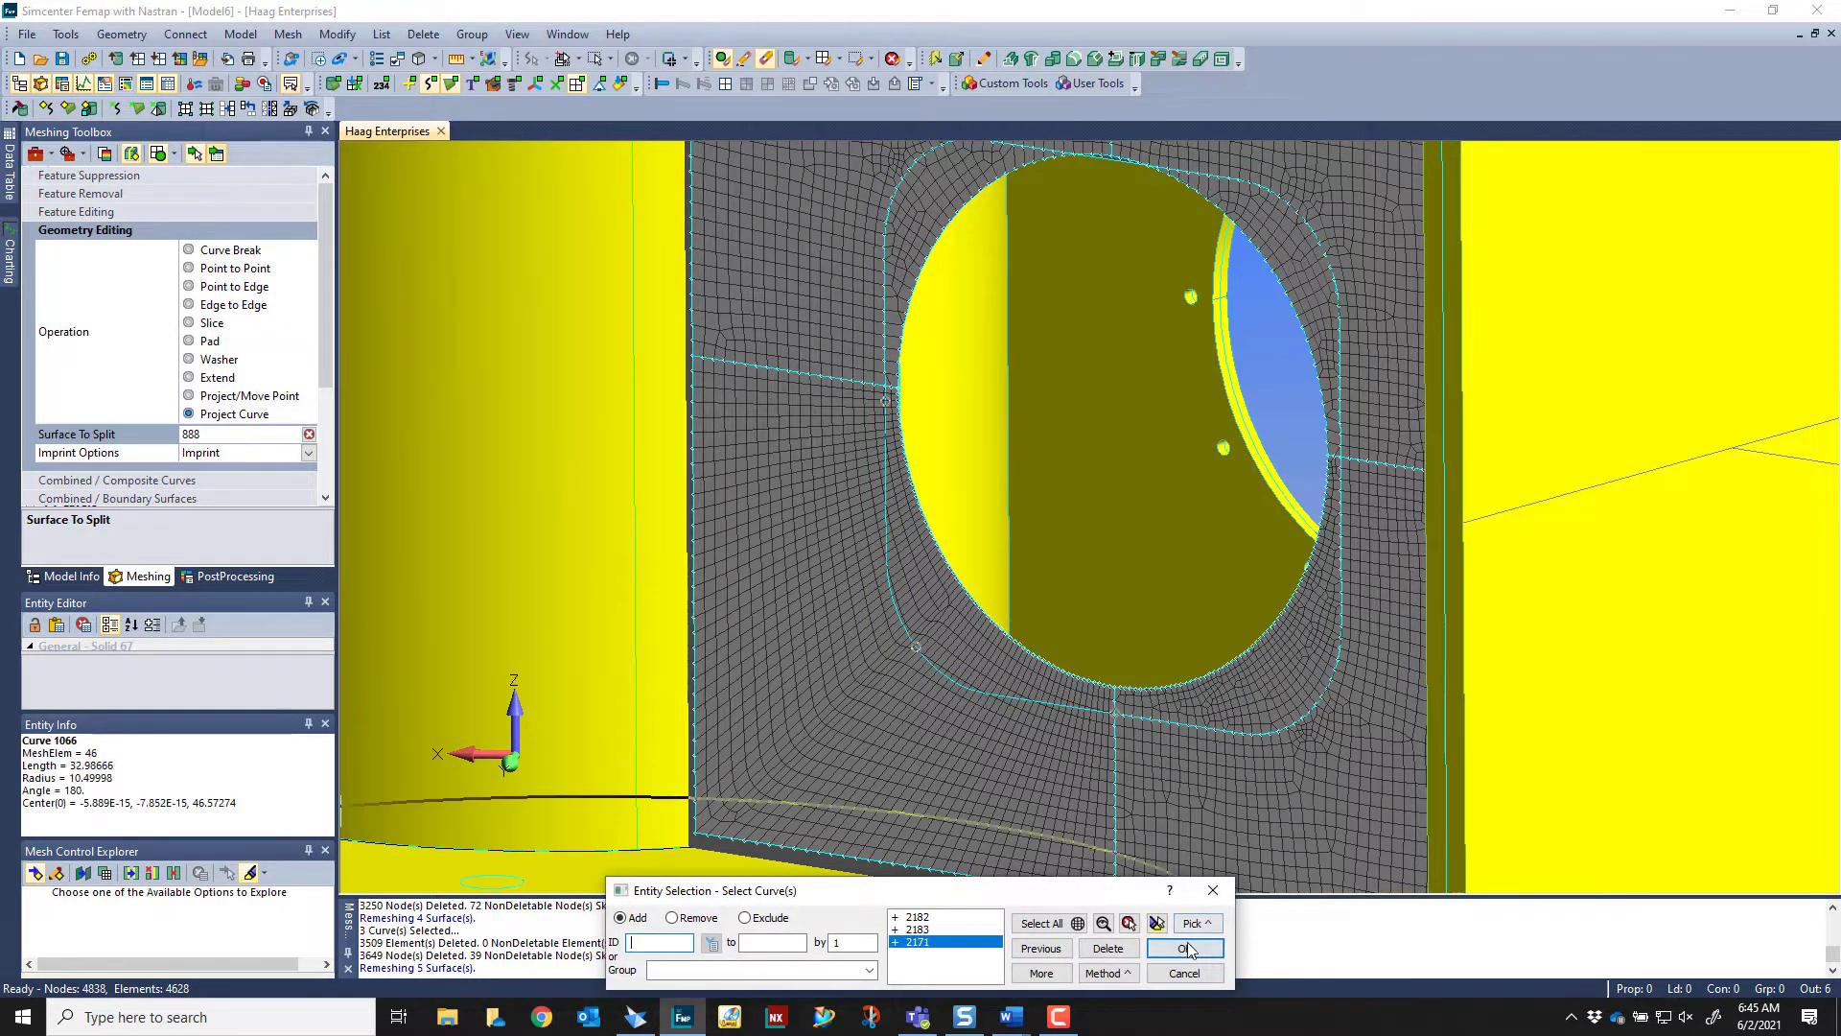
left_click(1186, 949)
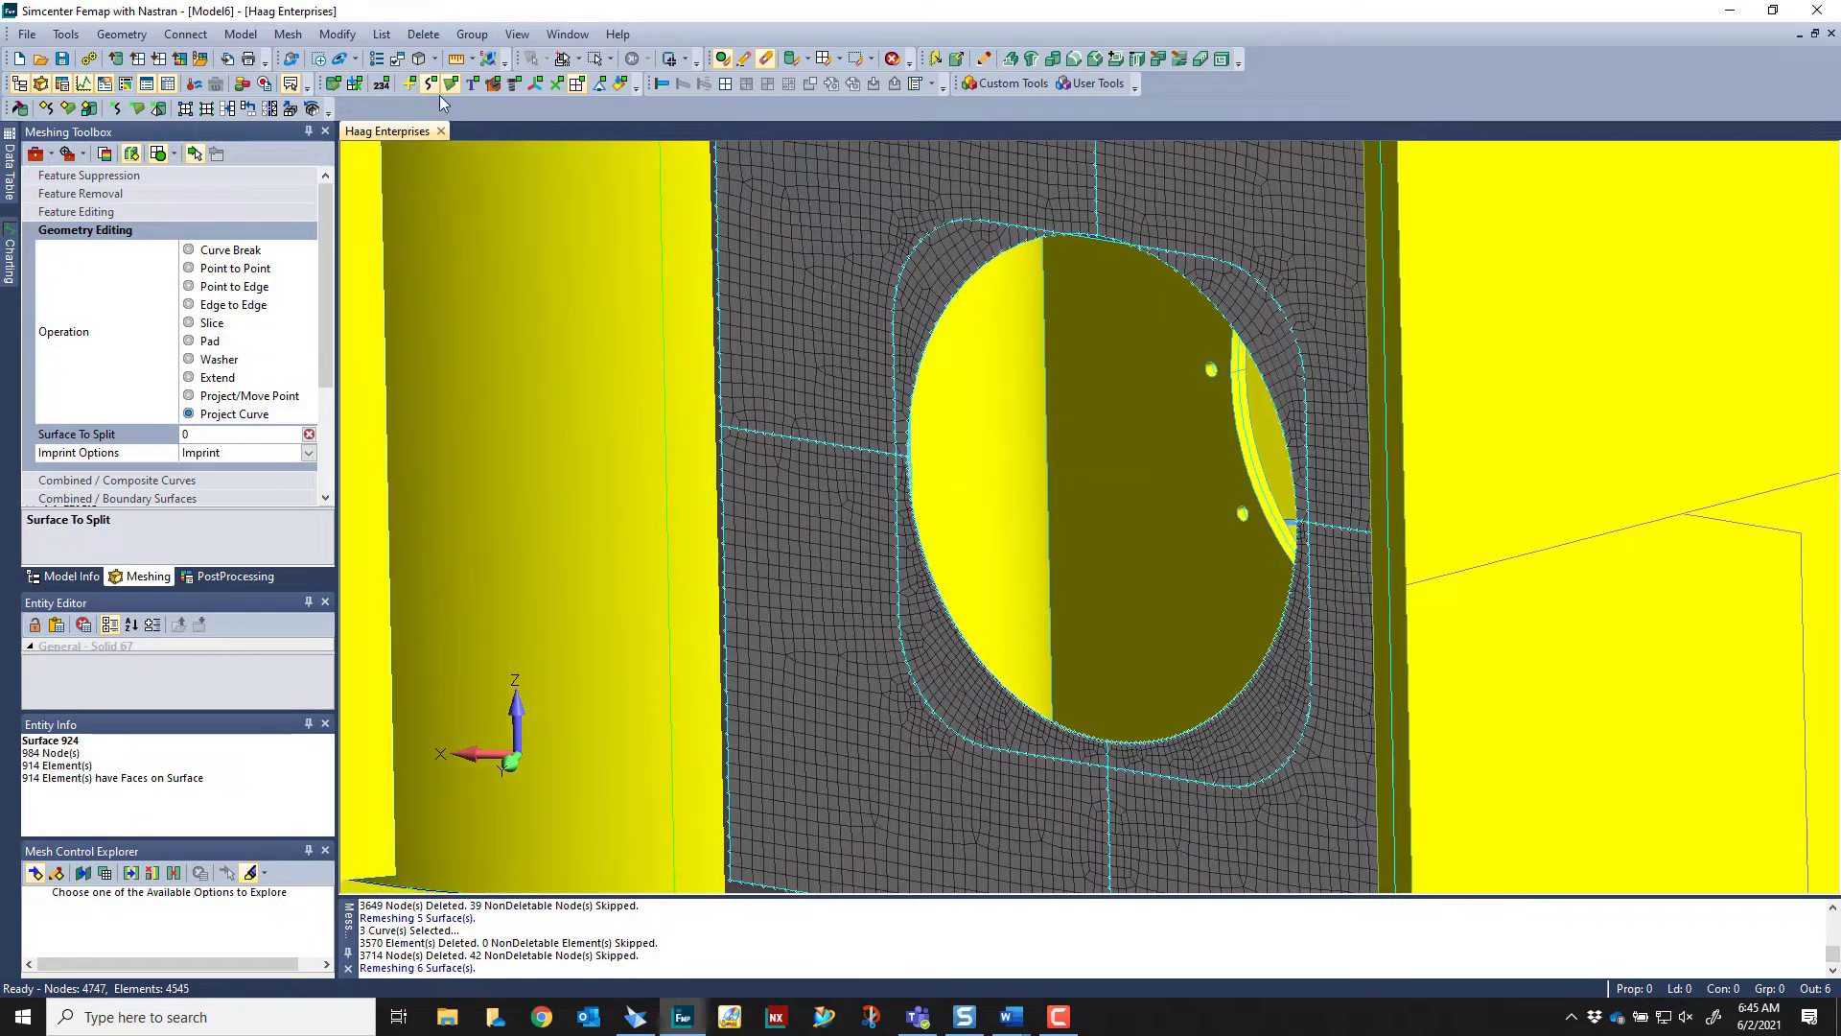
Hide the curves and examine the meshed corner surfaces between the imprinted cutout outline and the circular opening
left_click(428, 89)
middle_click_drag(959, 321, 1151, 376)
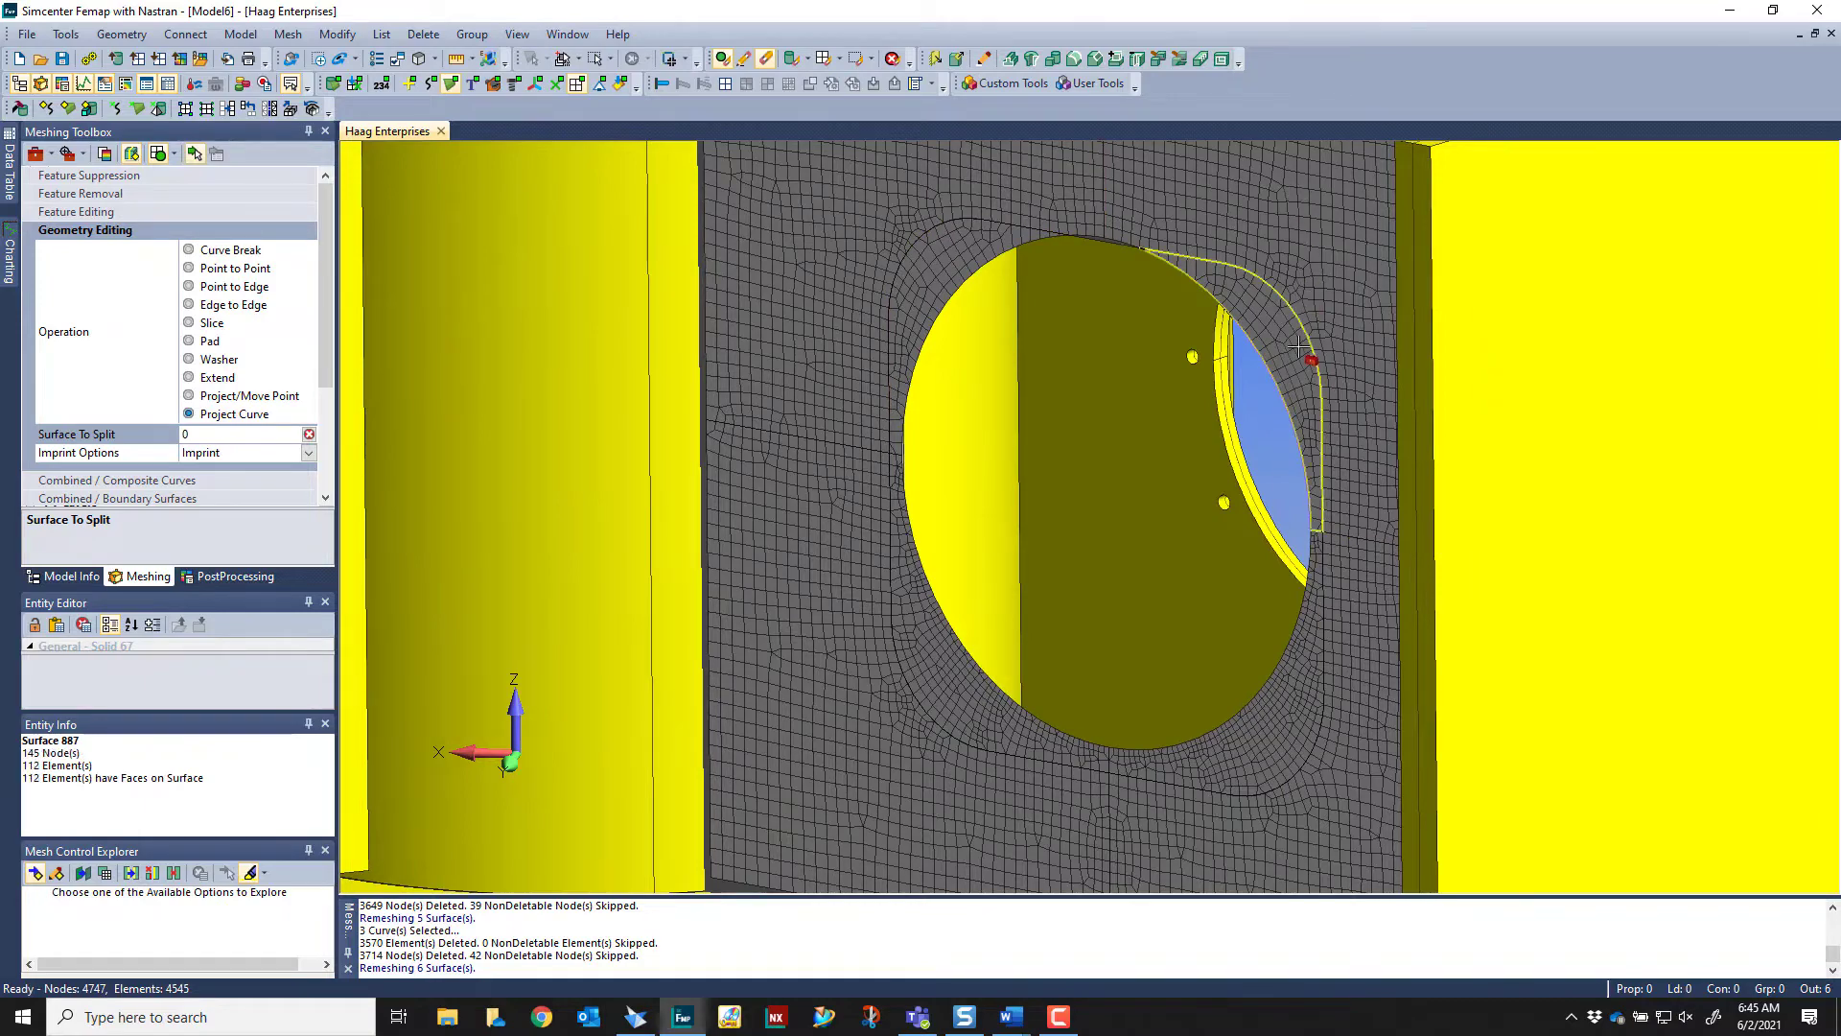
scroll(1246, 360, "up", 5)
scroll(1245, 357, "up", 1)
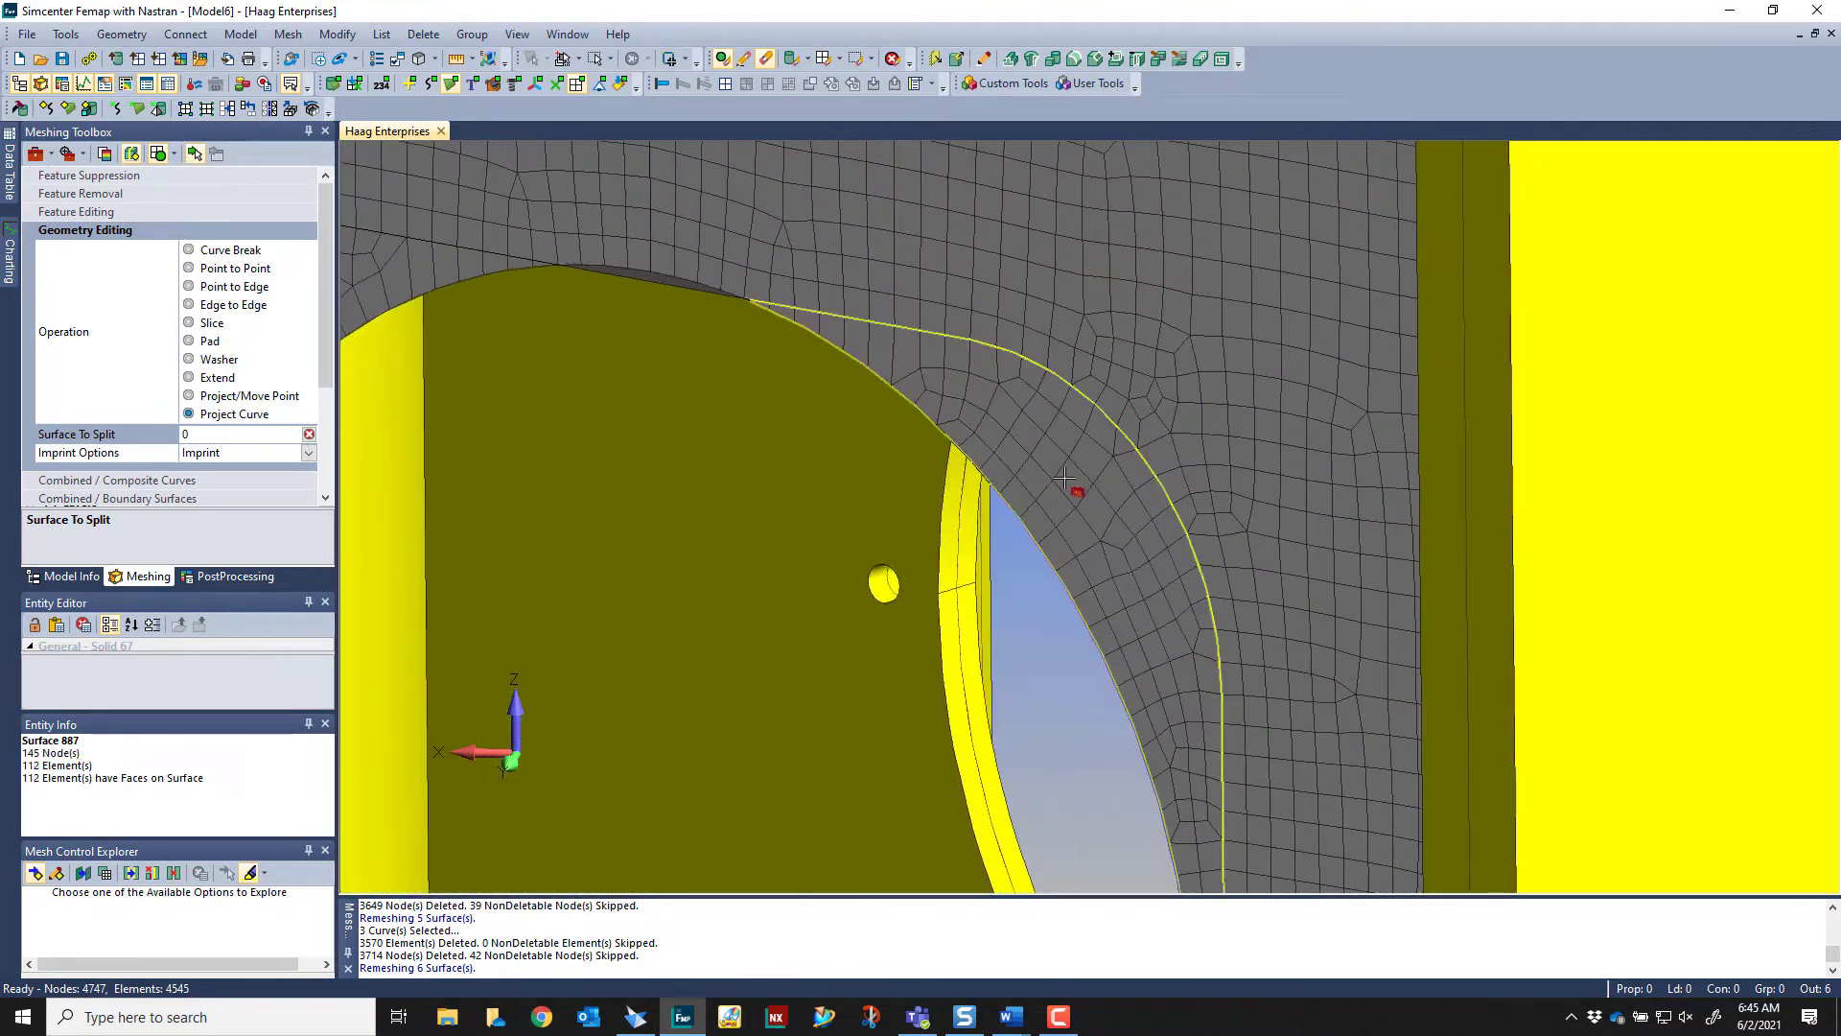
scroll(1065, 476, "down", 3)
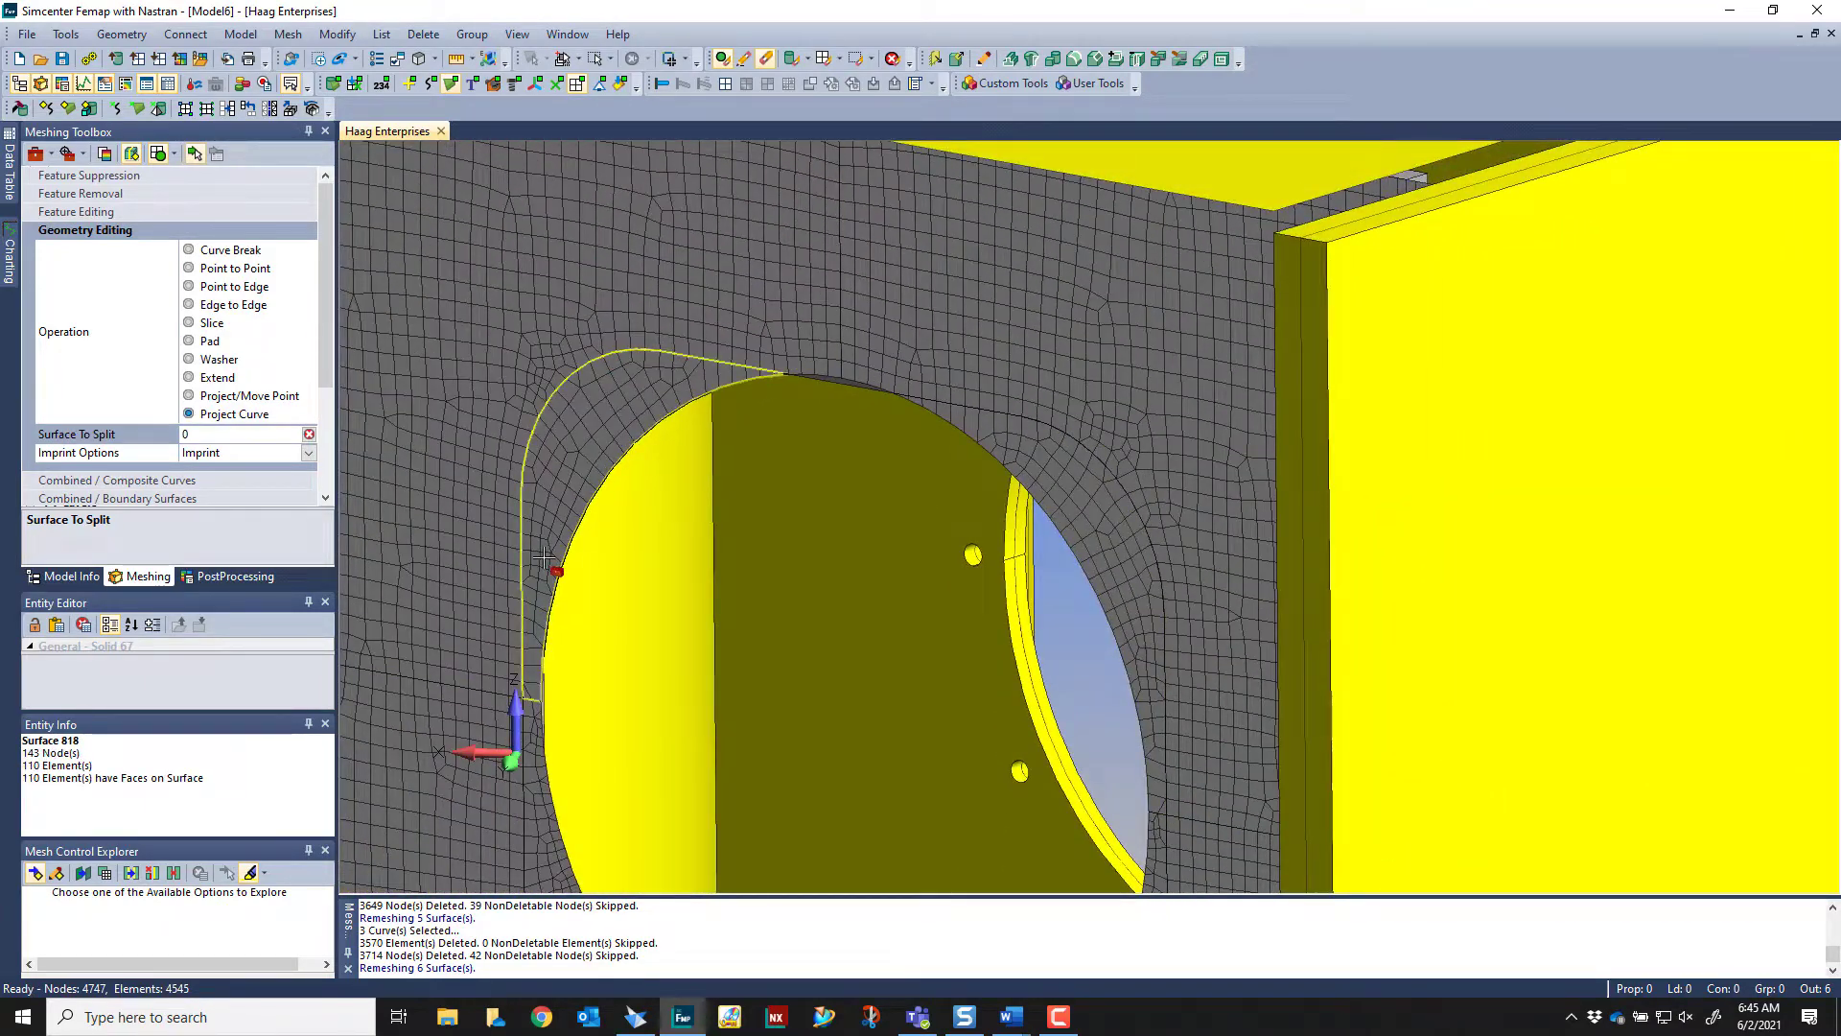
scroll(1115, 633, "down", 3)
scroll(687, 255, "down", 2)
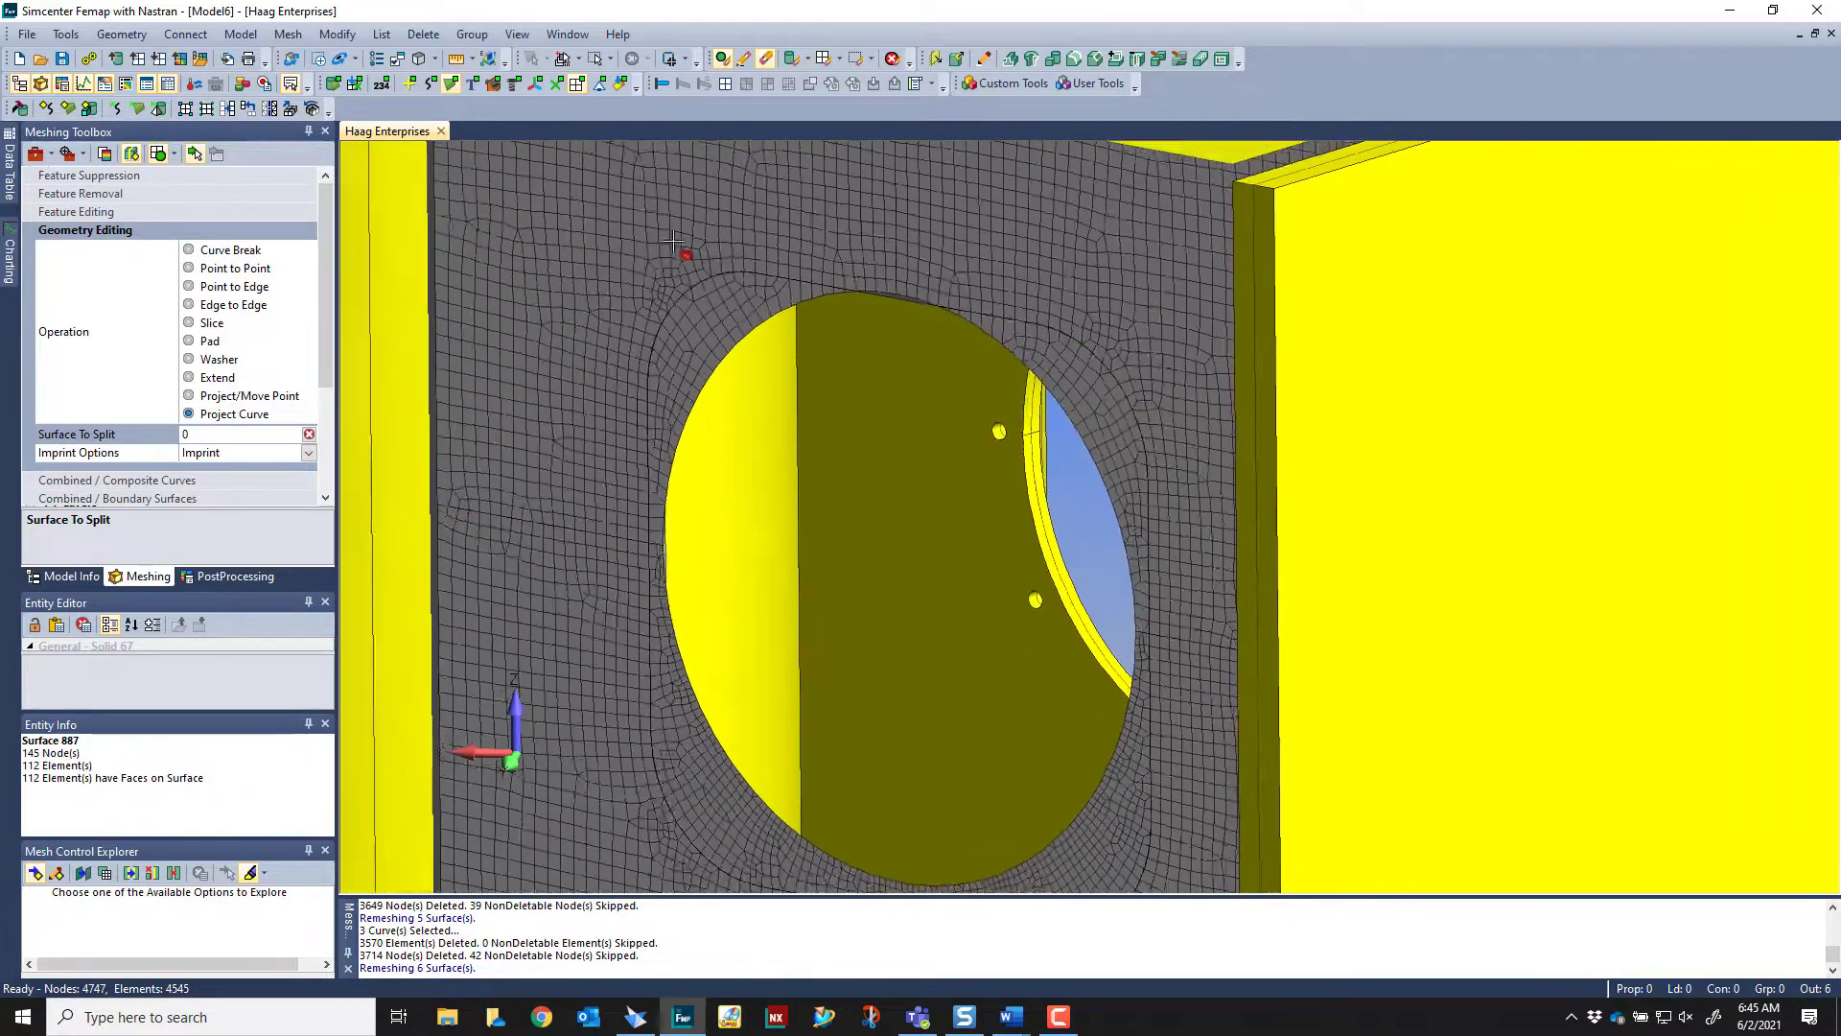
Remove the four corner surfaces between the circular opening and the imprinted outline, using Feature Removal for surfaces
left_click(139, 193)
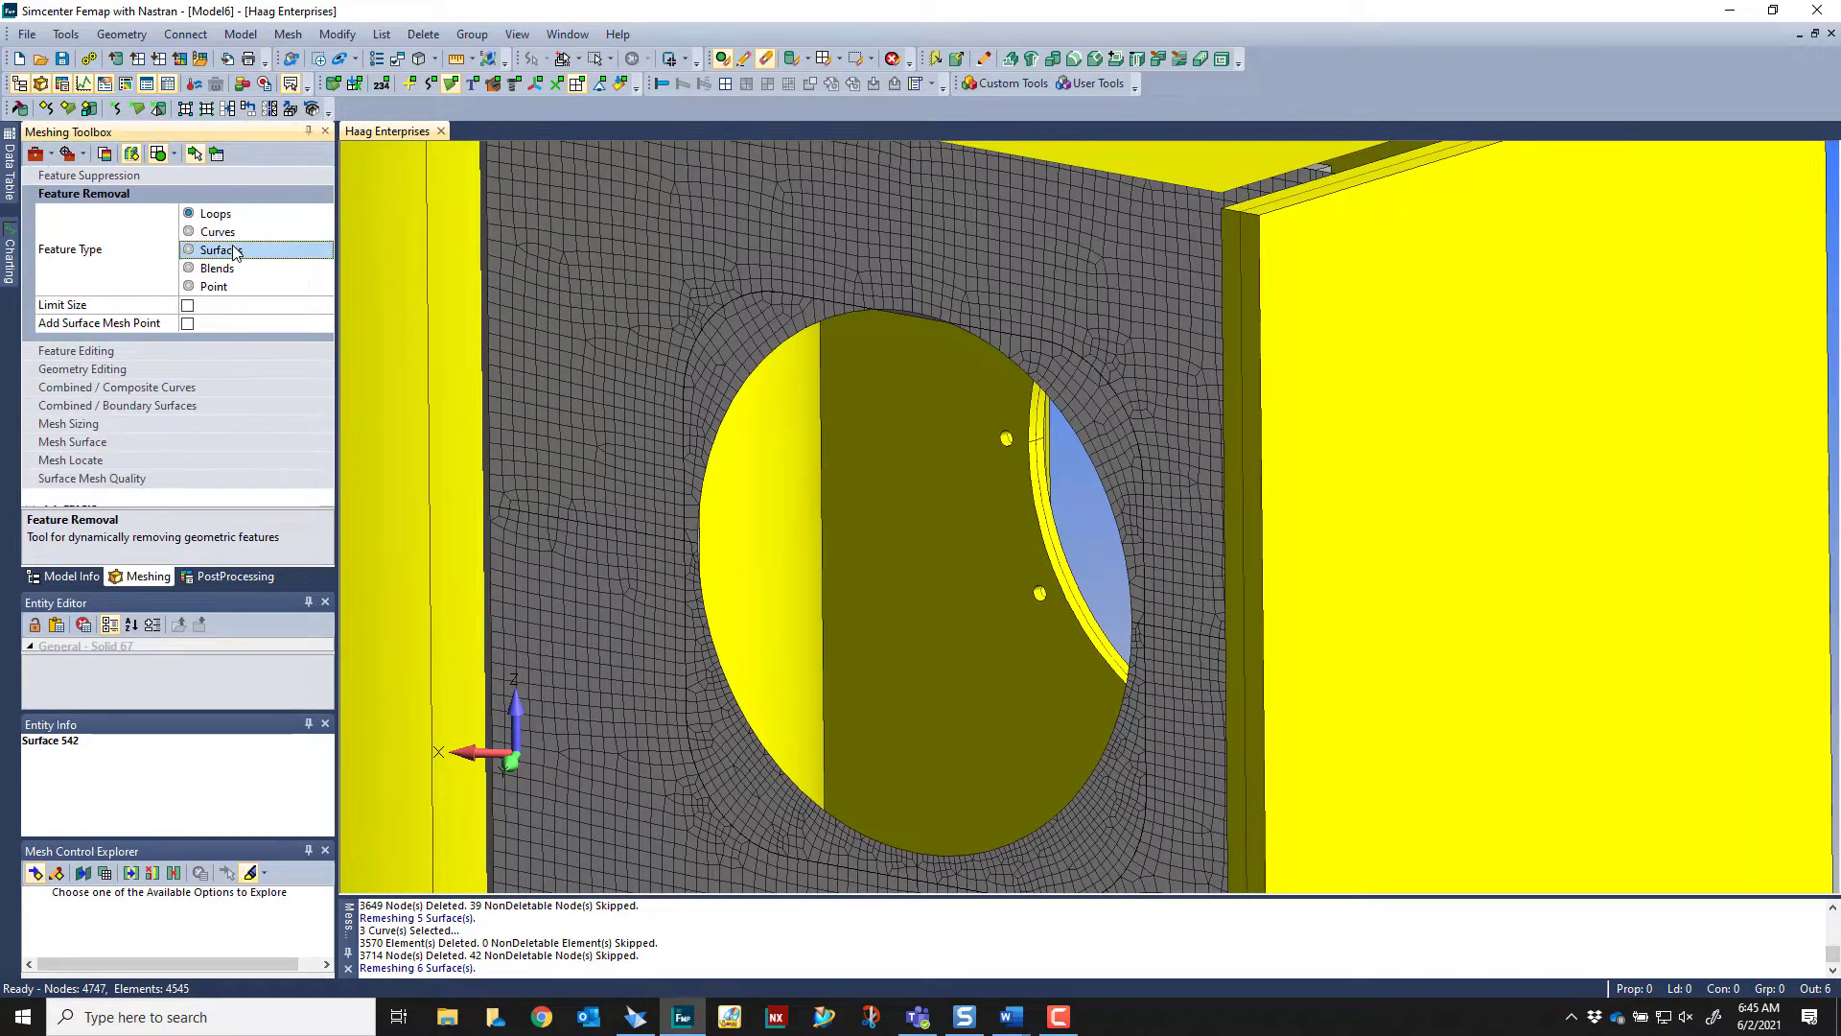
left_click(235, 252)
left_click(767, 341)
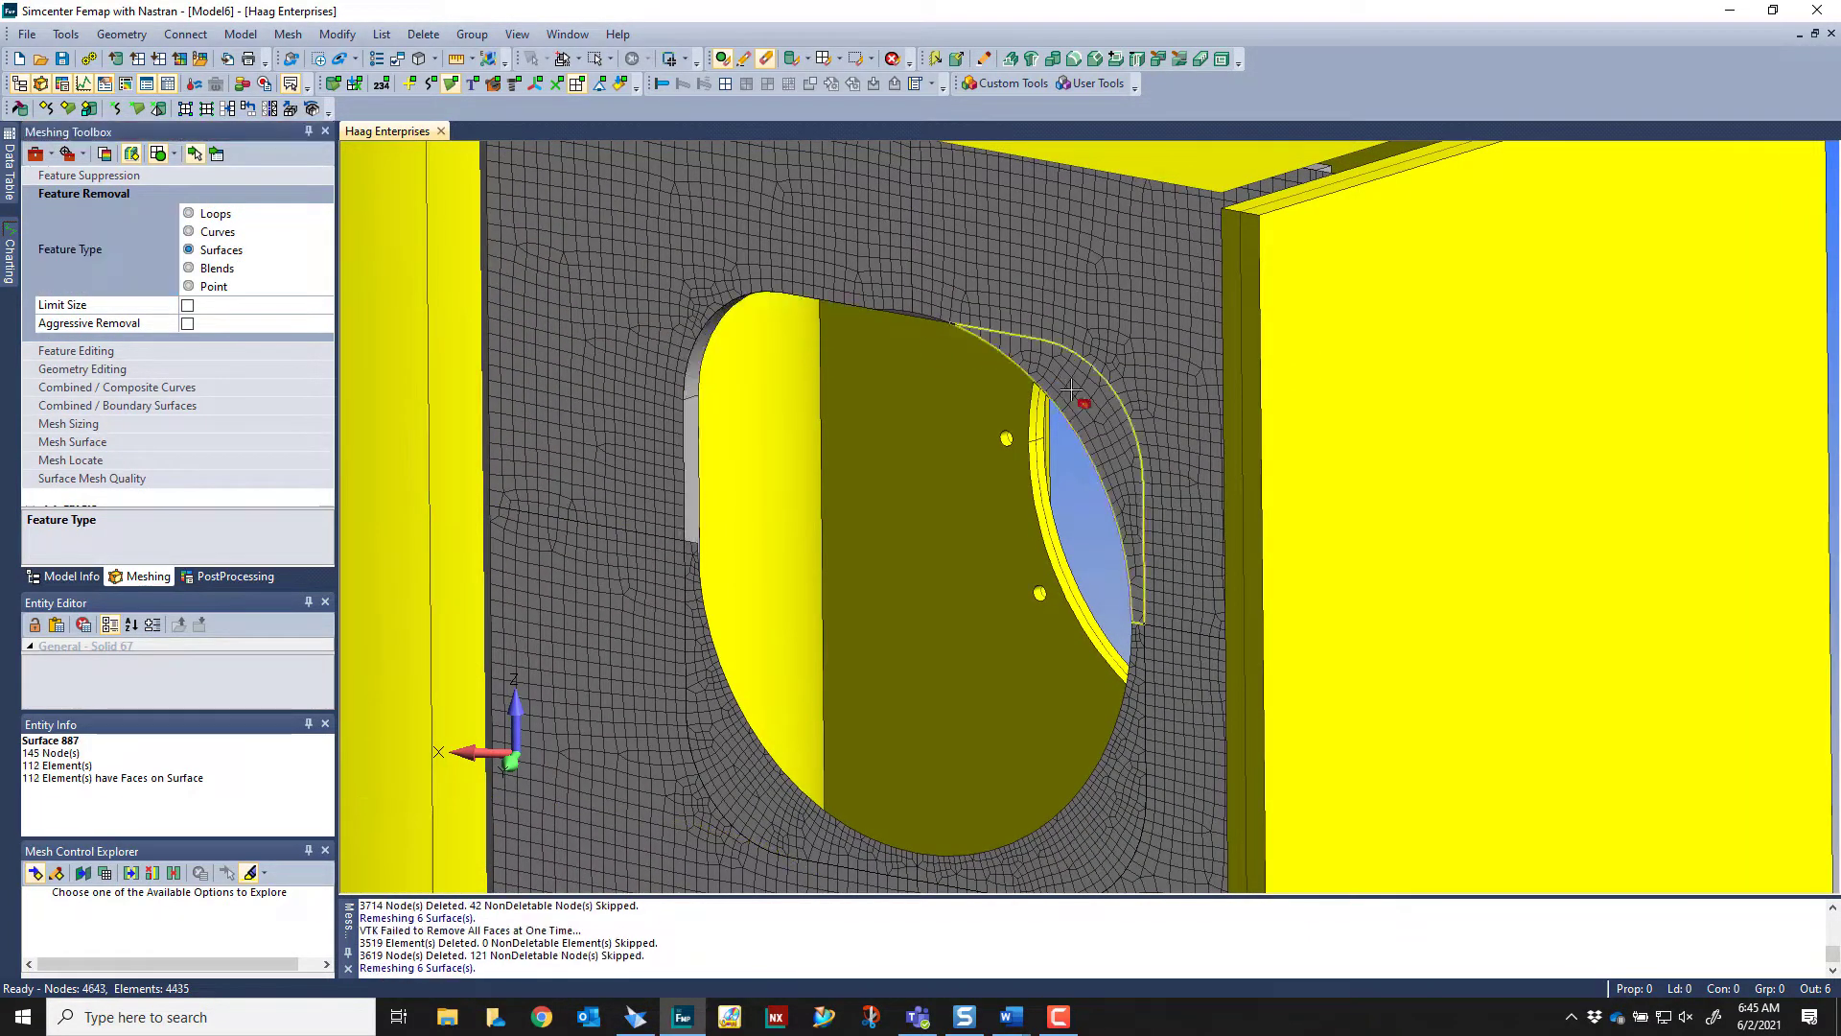
left_click(1092, 707)
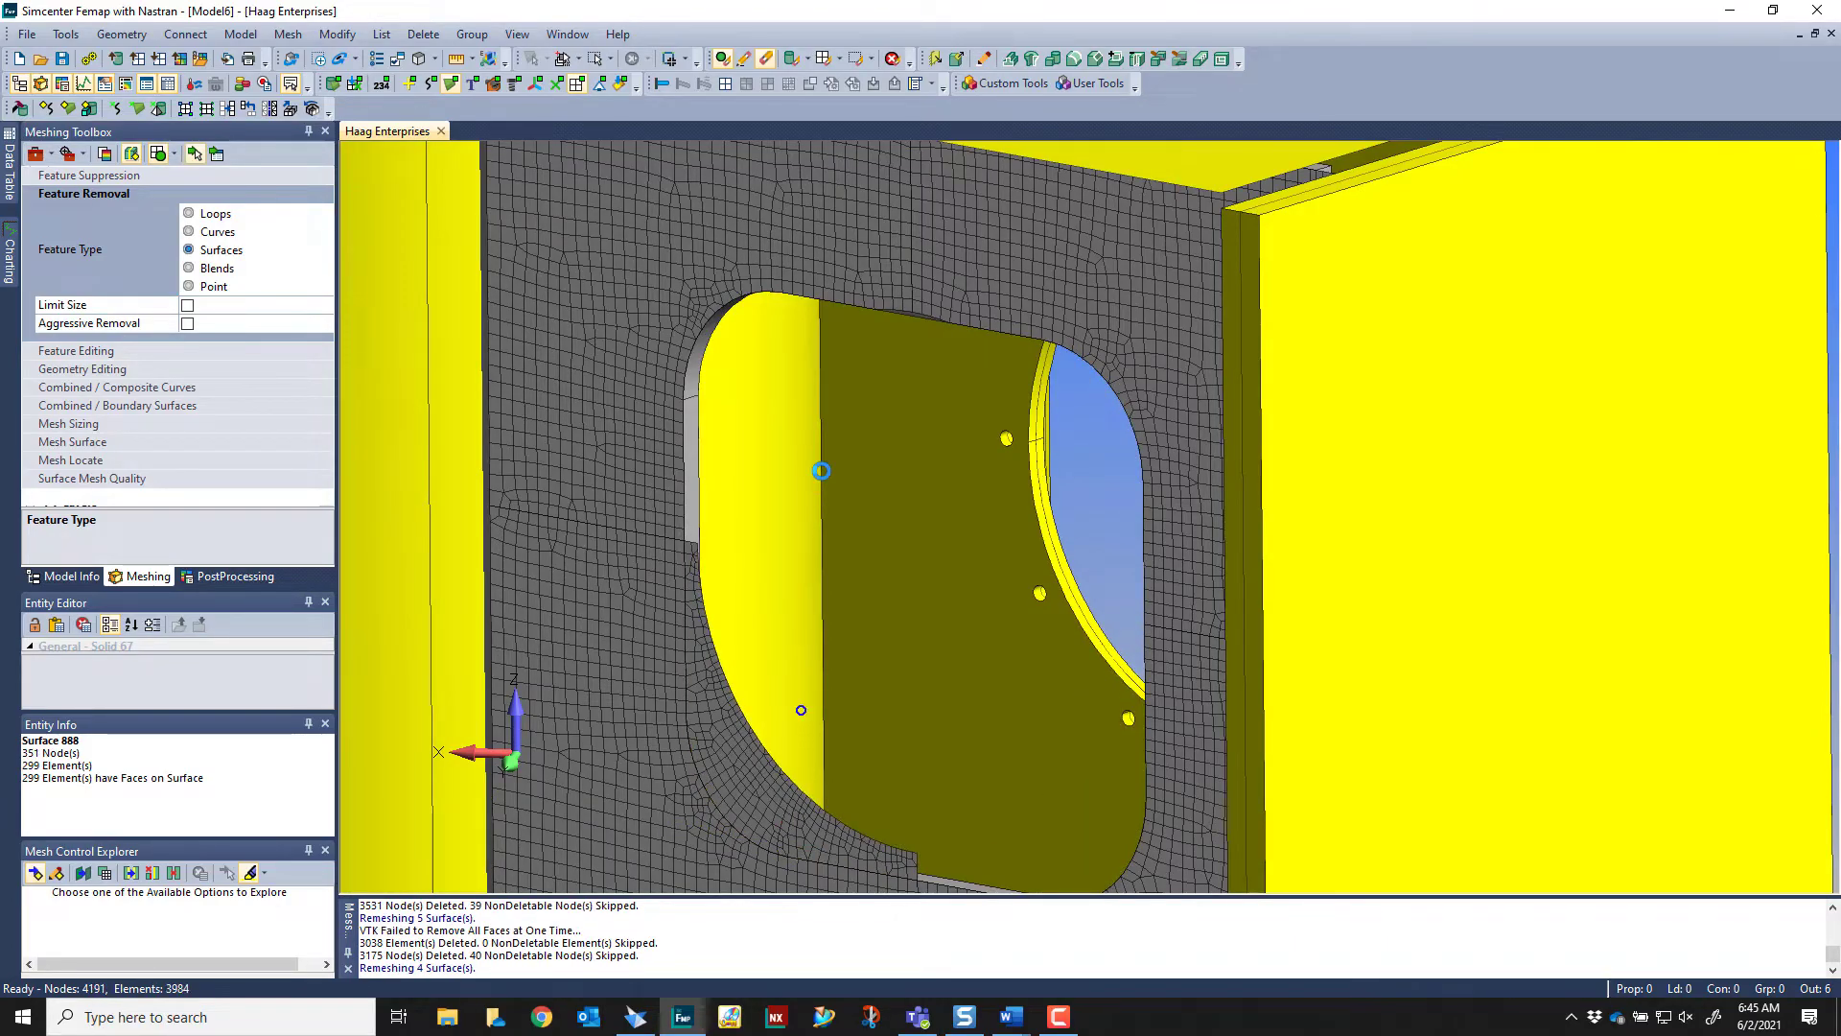
scroll(978, 462, "down", 5)
Remove the leftover arc curves along the cutout's upper edge, using Feature Removal for curves with the Basic option
middle_click_drag(978, 462, 903, 529)
scroll(1015, 353, "up", 3)
scroll(1014, 338, "up", 3)
scroll(880, 523, "up", 1)
scroll(828, 464, "down", 3)
scroll(957, 435, "up", 1)
middle_click_drag(957, 436, 917, 263)
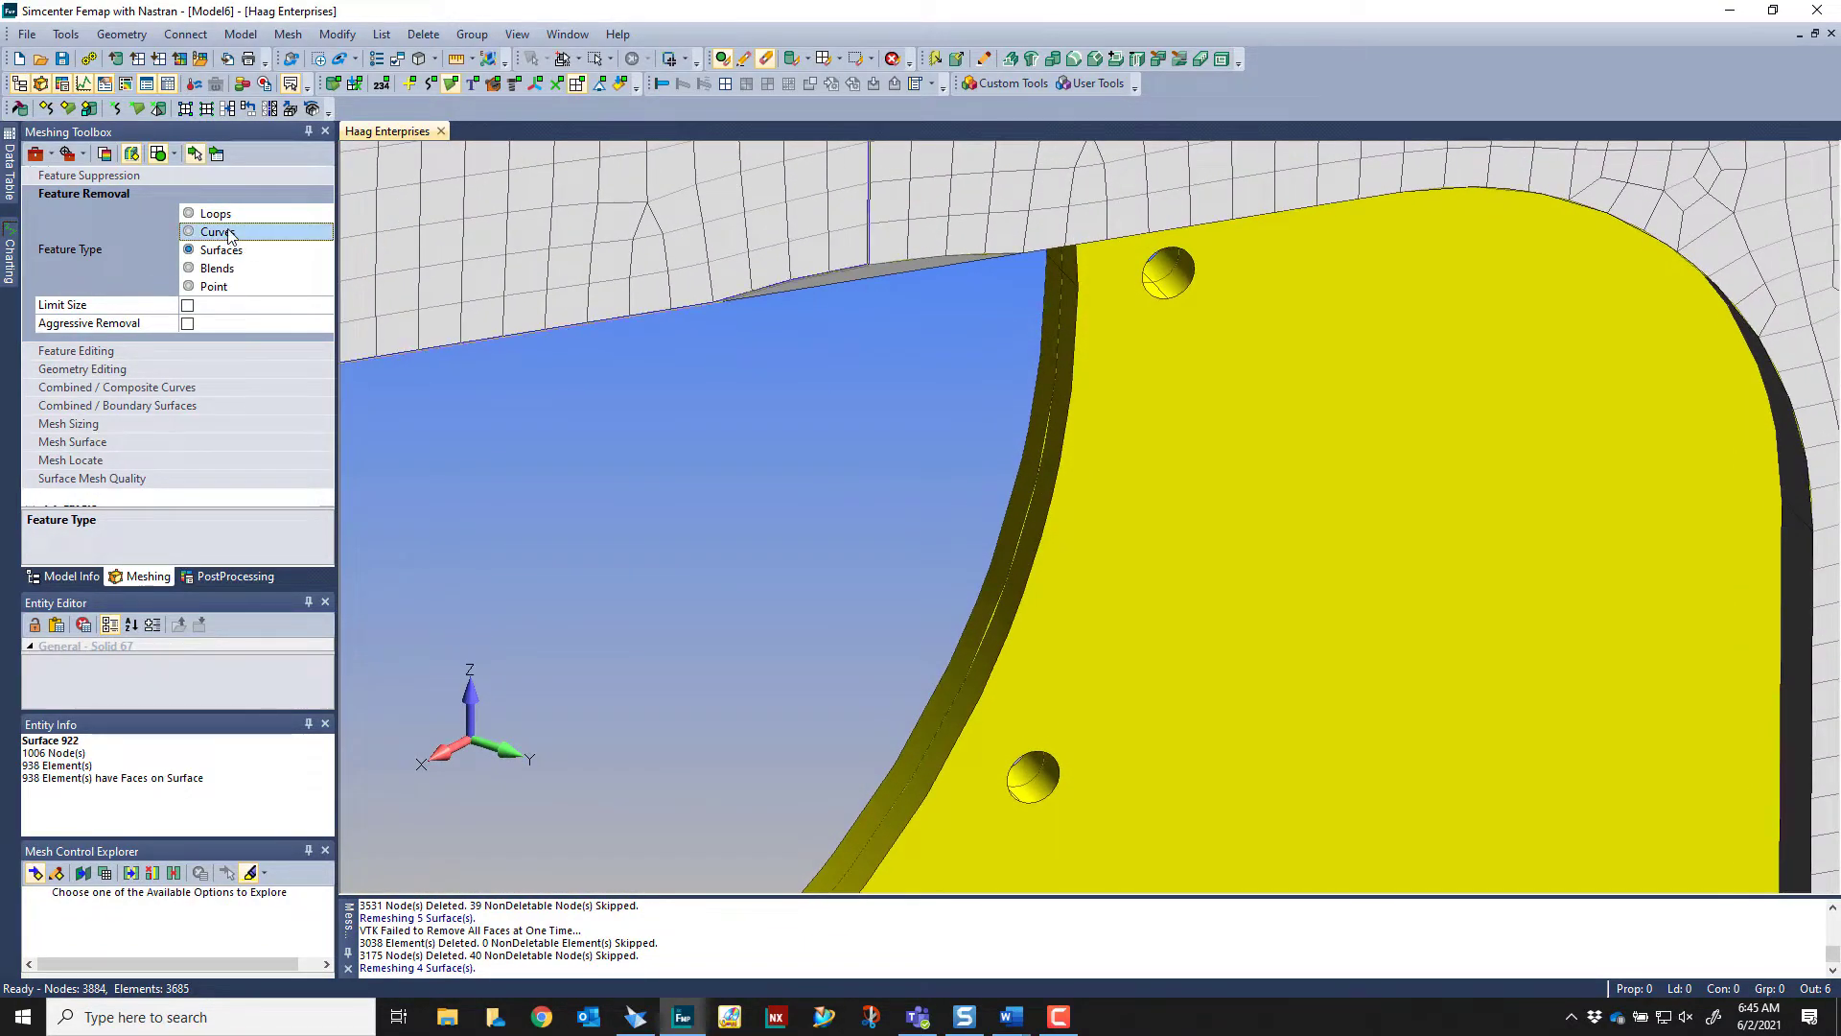
left_click(213, 215)
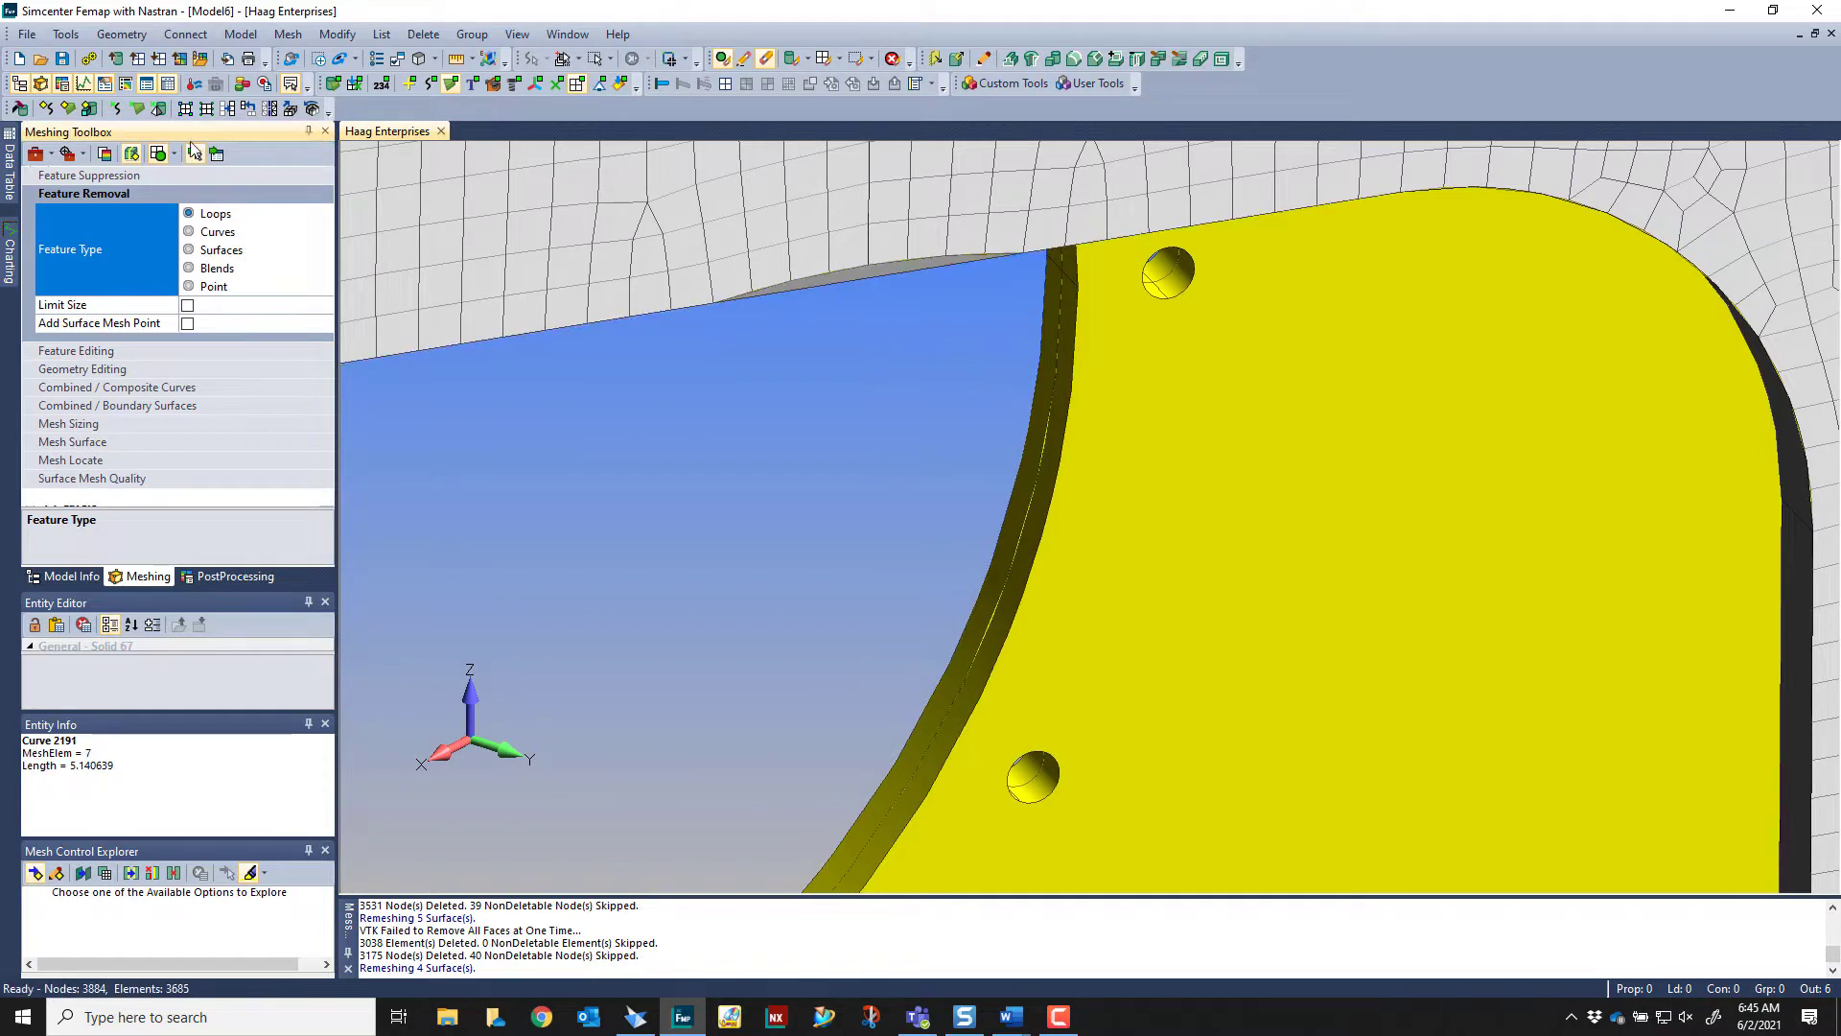
left_click(207, 231)
left_click(868, 280)
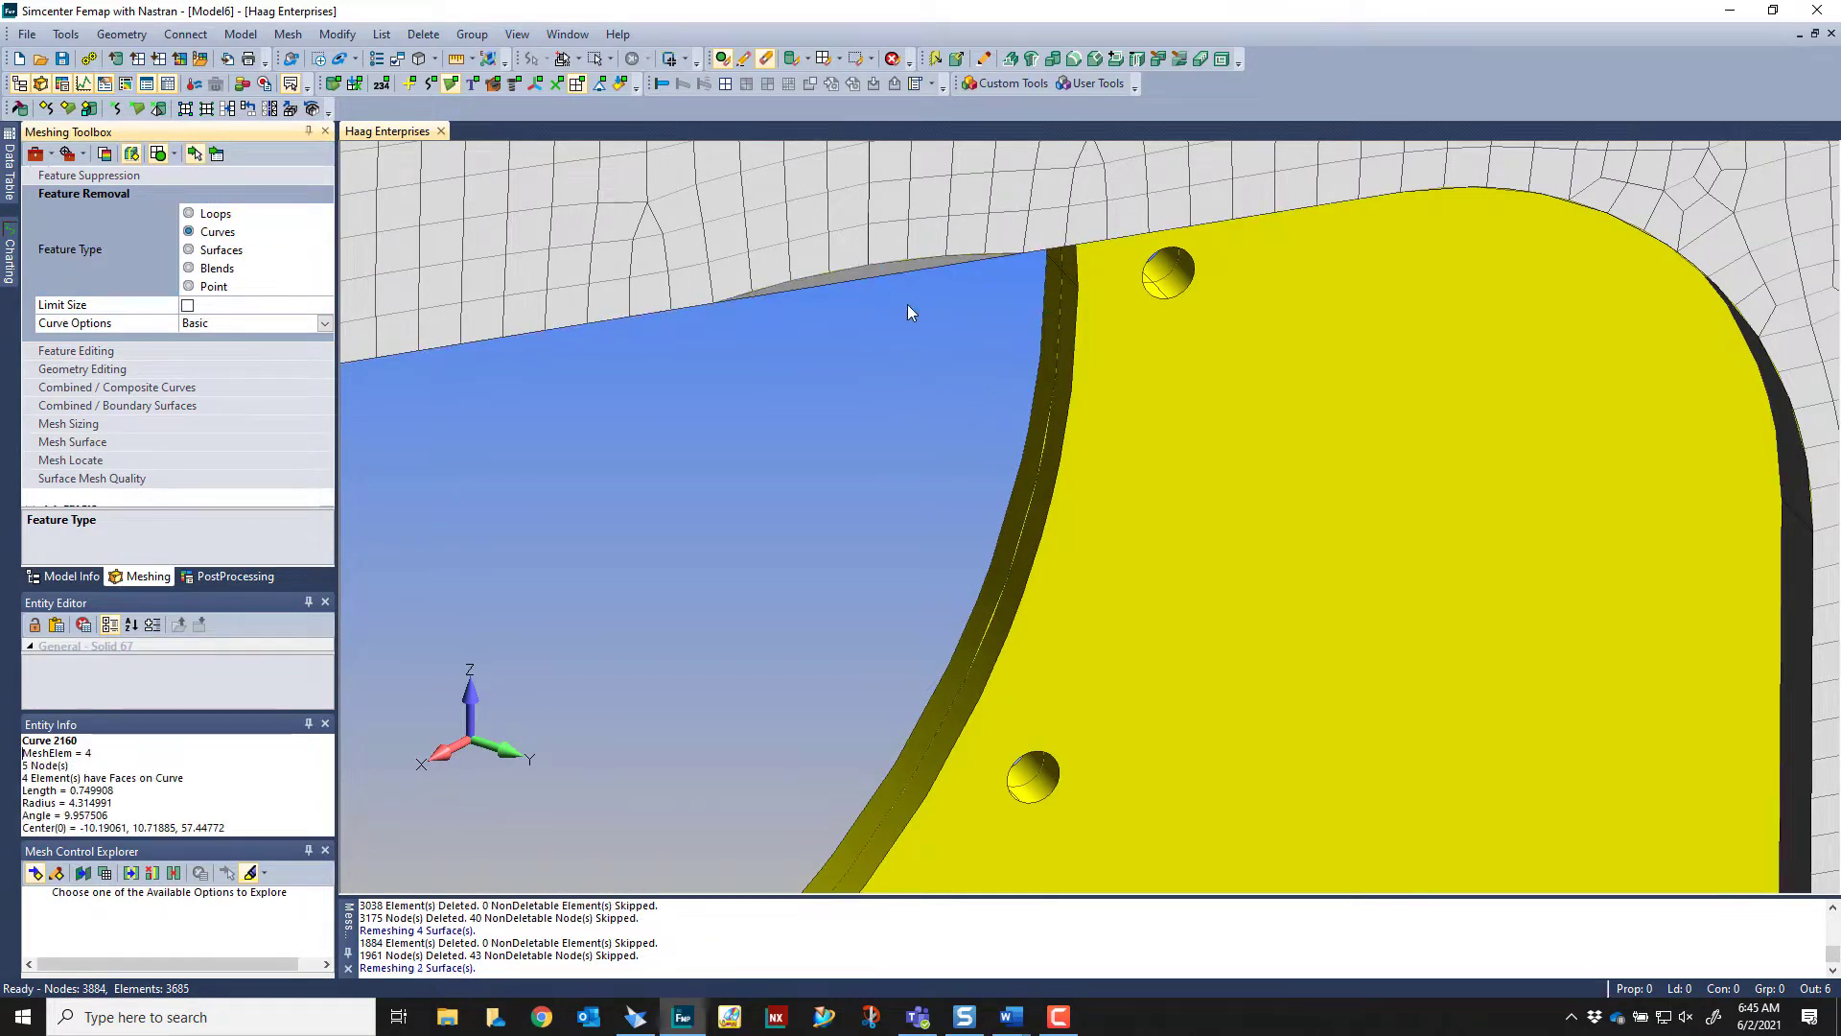
left_click(921, 251)
scroll(925, 413, "down", 8)
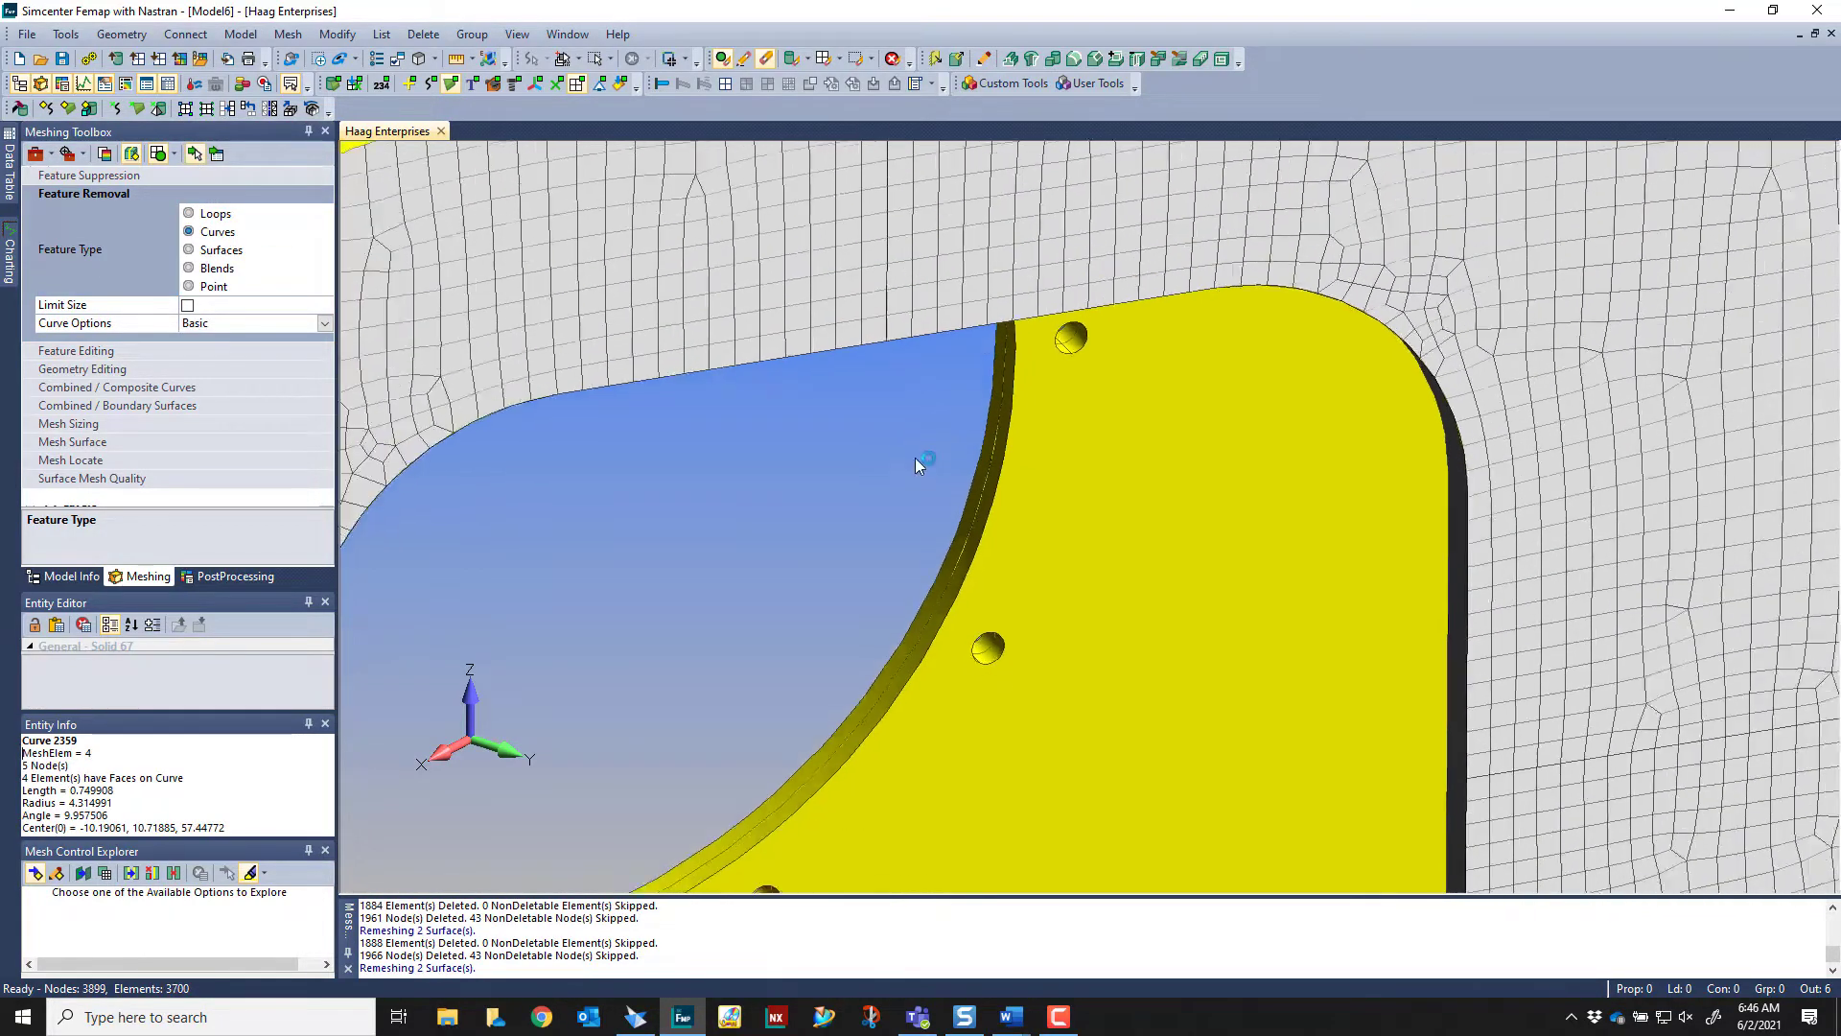
Examine the plate's mesh and its rounded rectangular cutout within the whole mast assembly
scroll(912, 474, "down", 5)
mouse_move(1196, 703)
middle_mouse_down()
mouse_move(1205, 716)
mouse_move(1174, 615)
mouse_move(1189, 692)
middle_mouse_up()
middle_click_drag(1340, 732, 1601, 515)
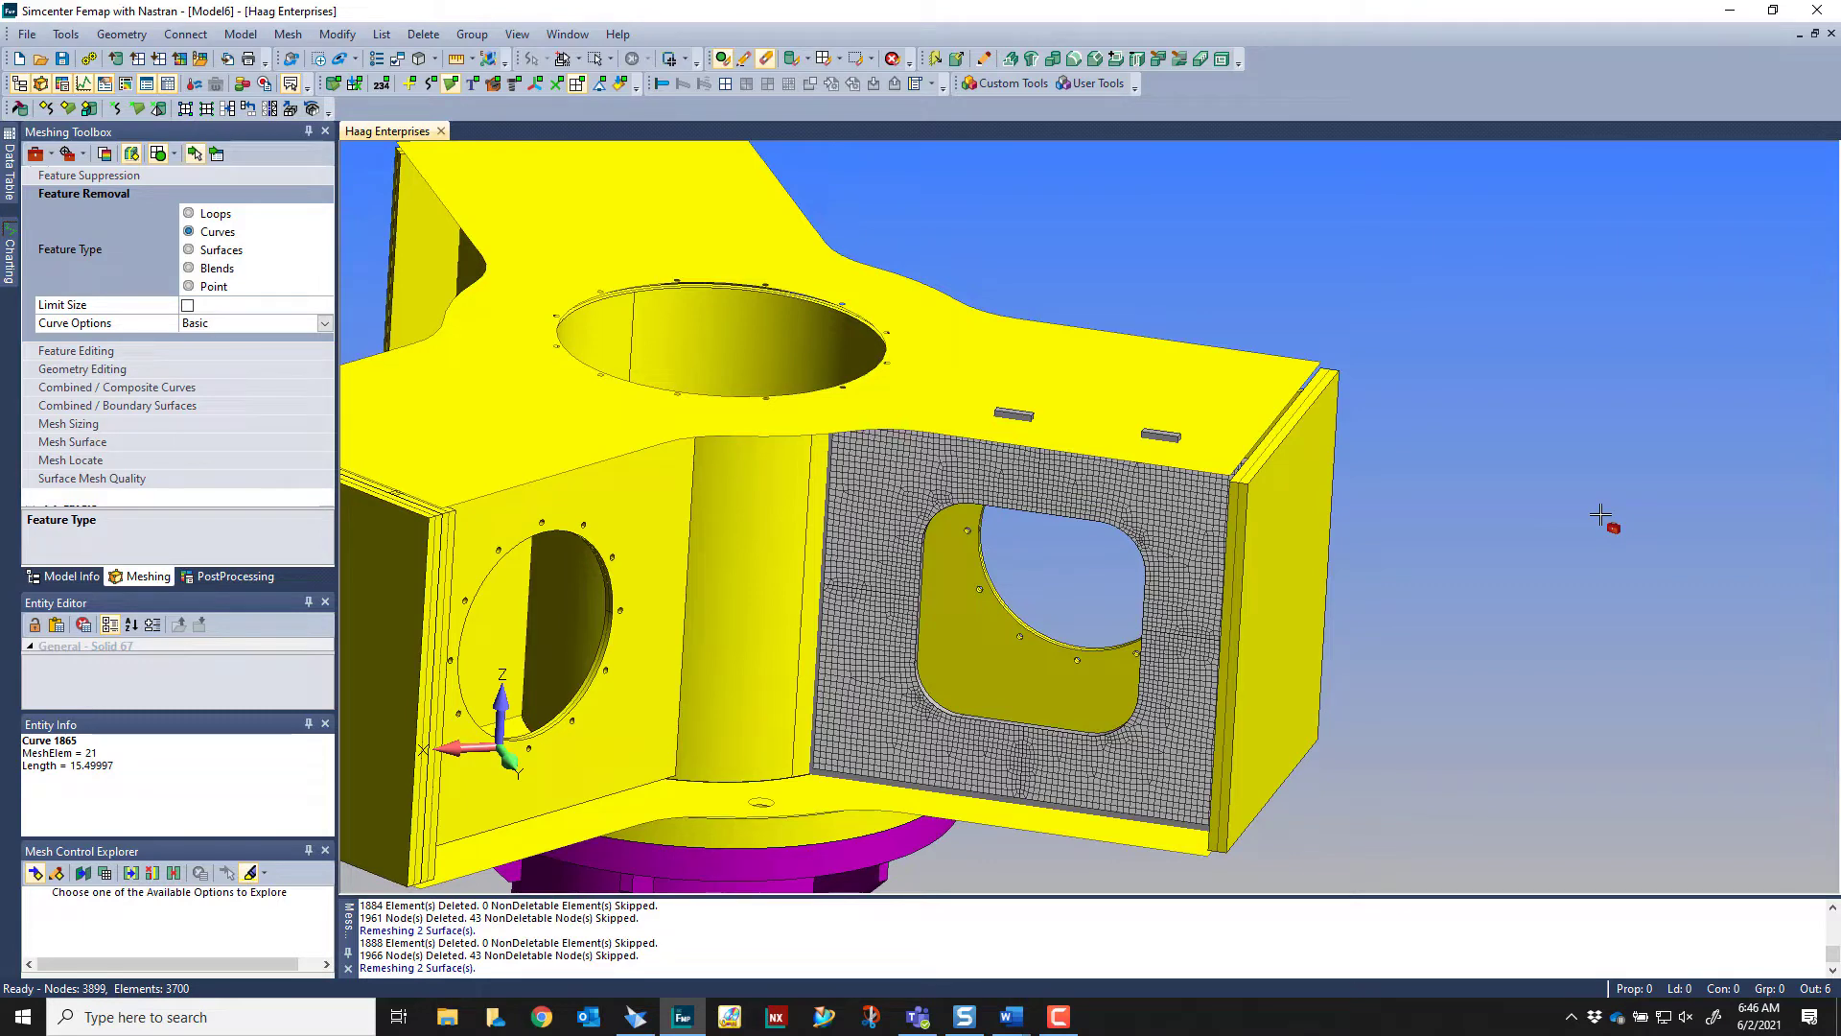
mouse_move(1600, 515)
middle_mouse_down()
mouse_move(1603, 384)
mouse_move(1598, 496)
middle_mouse_up()
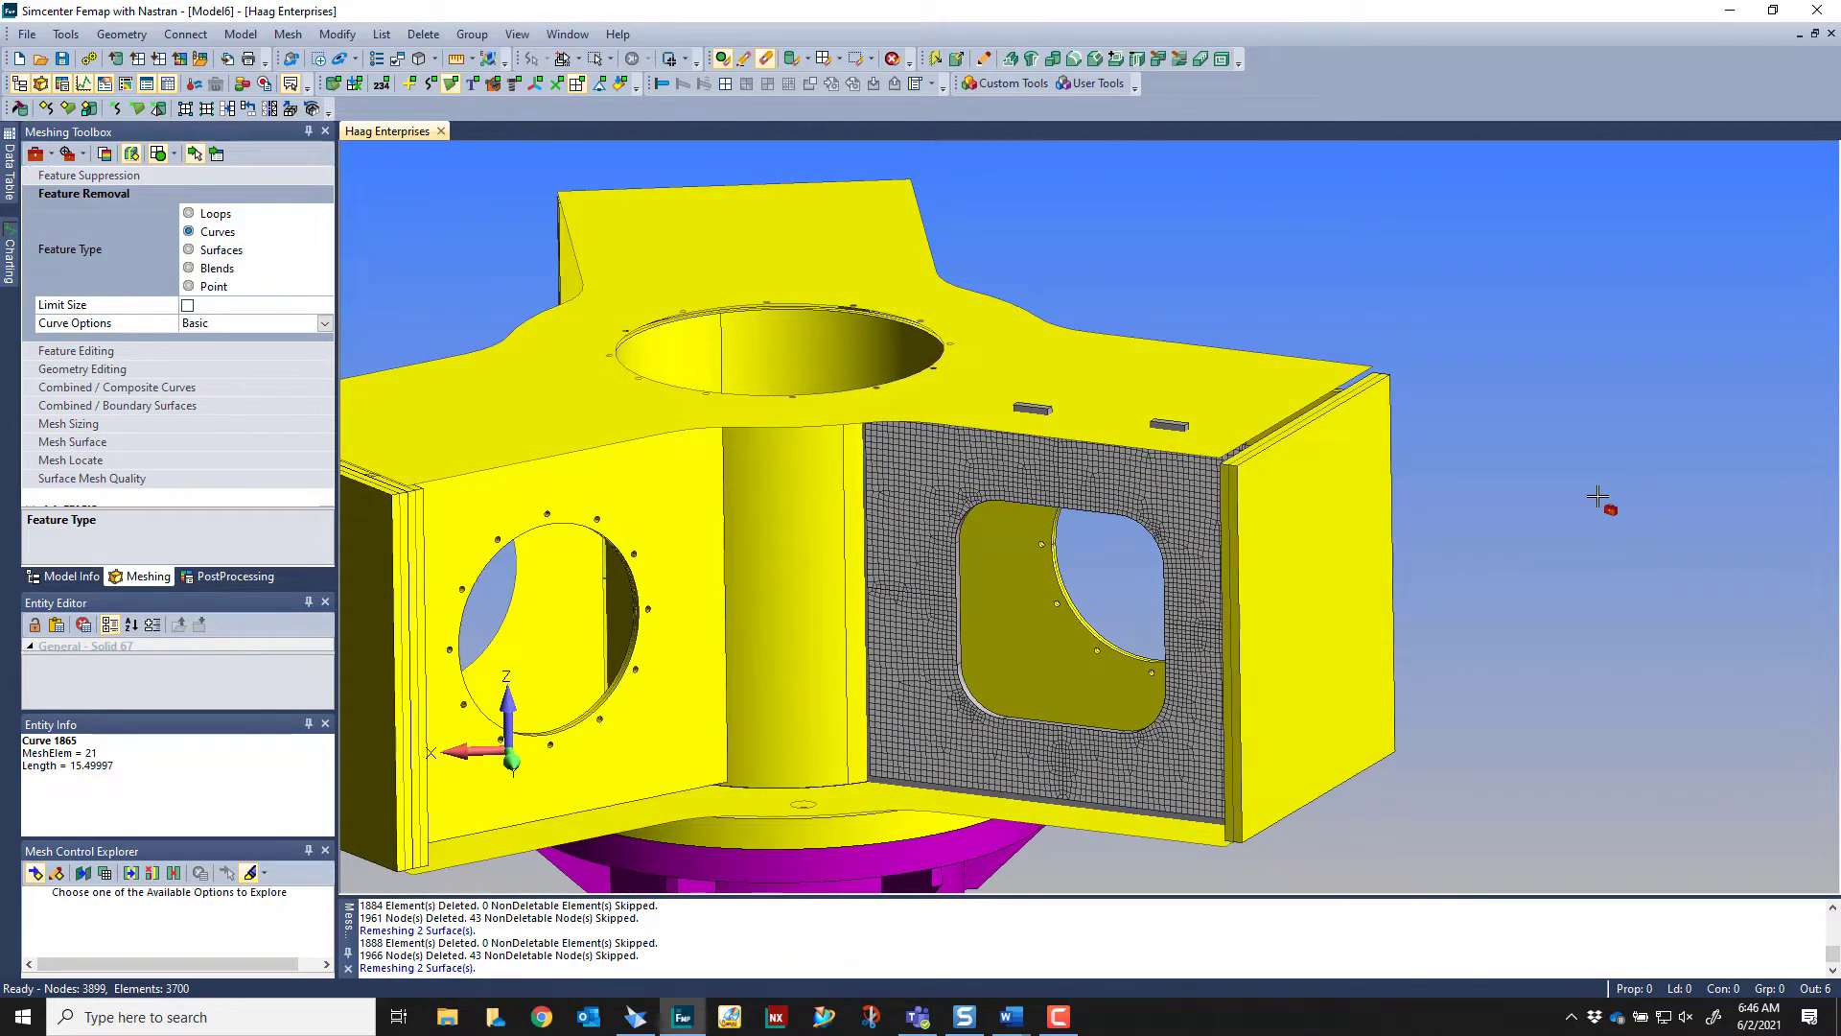